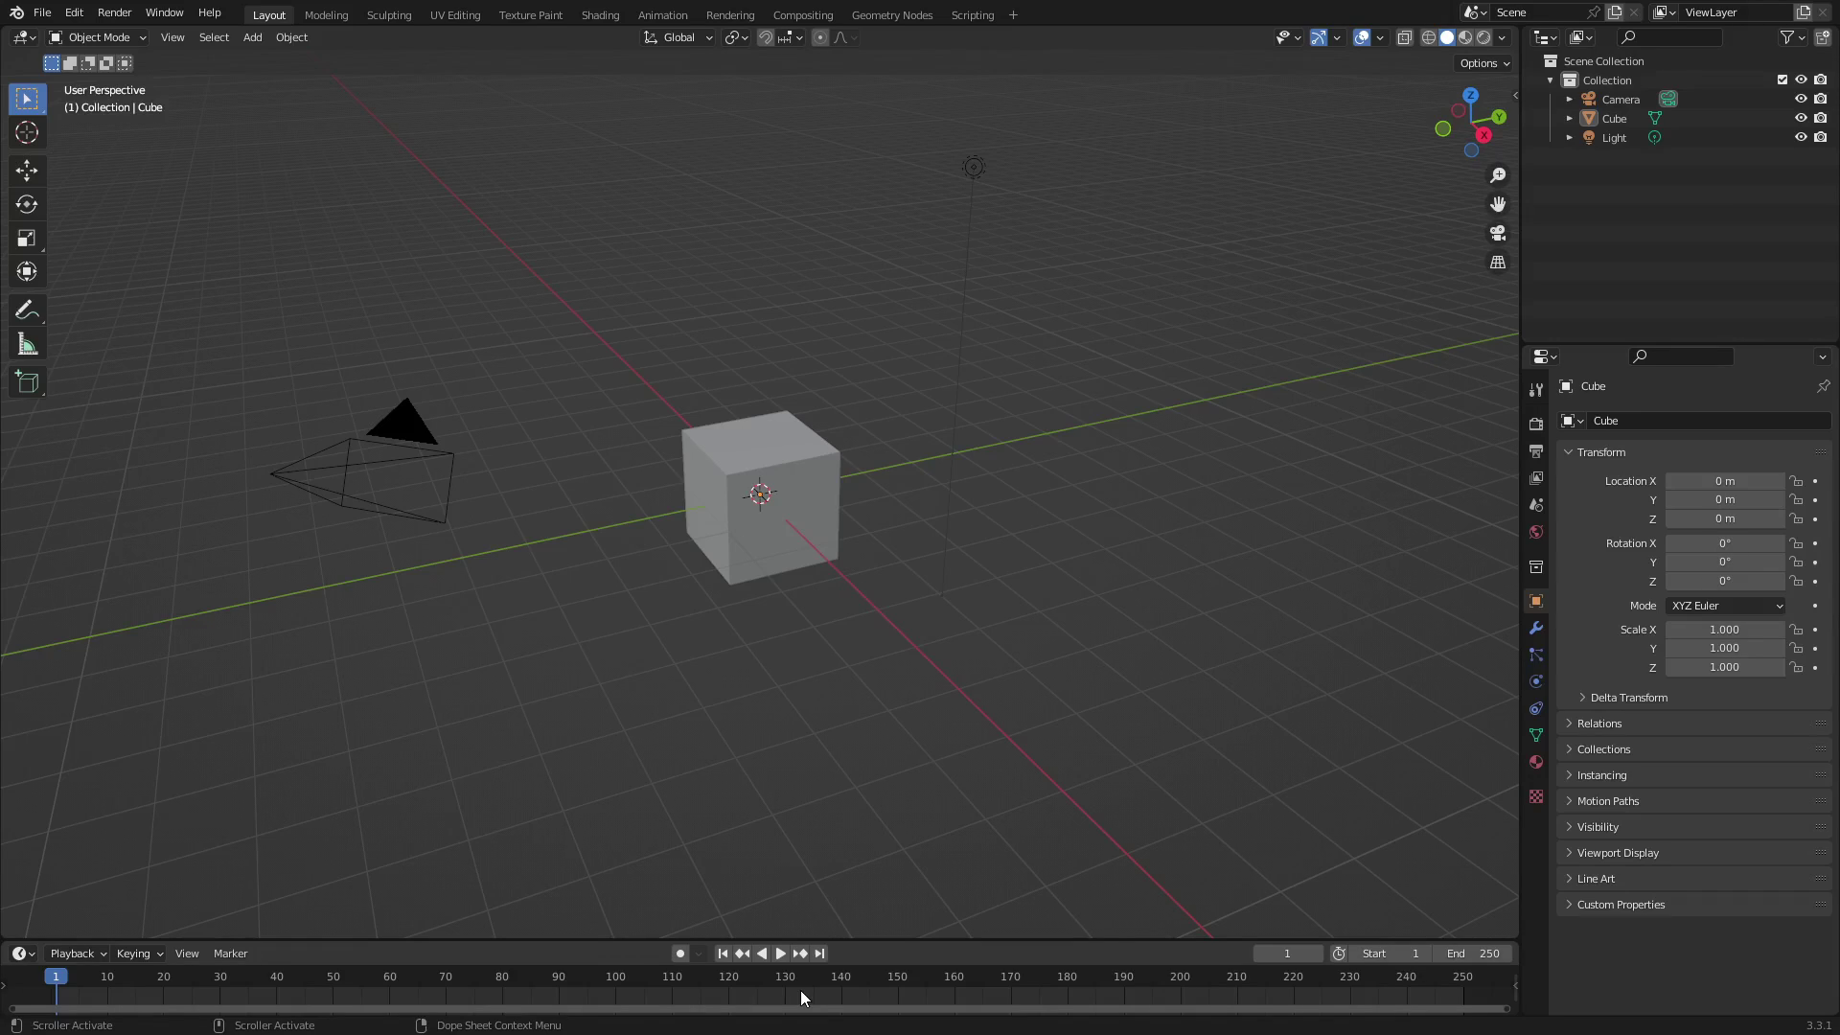
Select the default cube and enter Edit Mode on it
{"action": "left_click", "coordinate": [754, 543]}
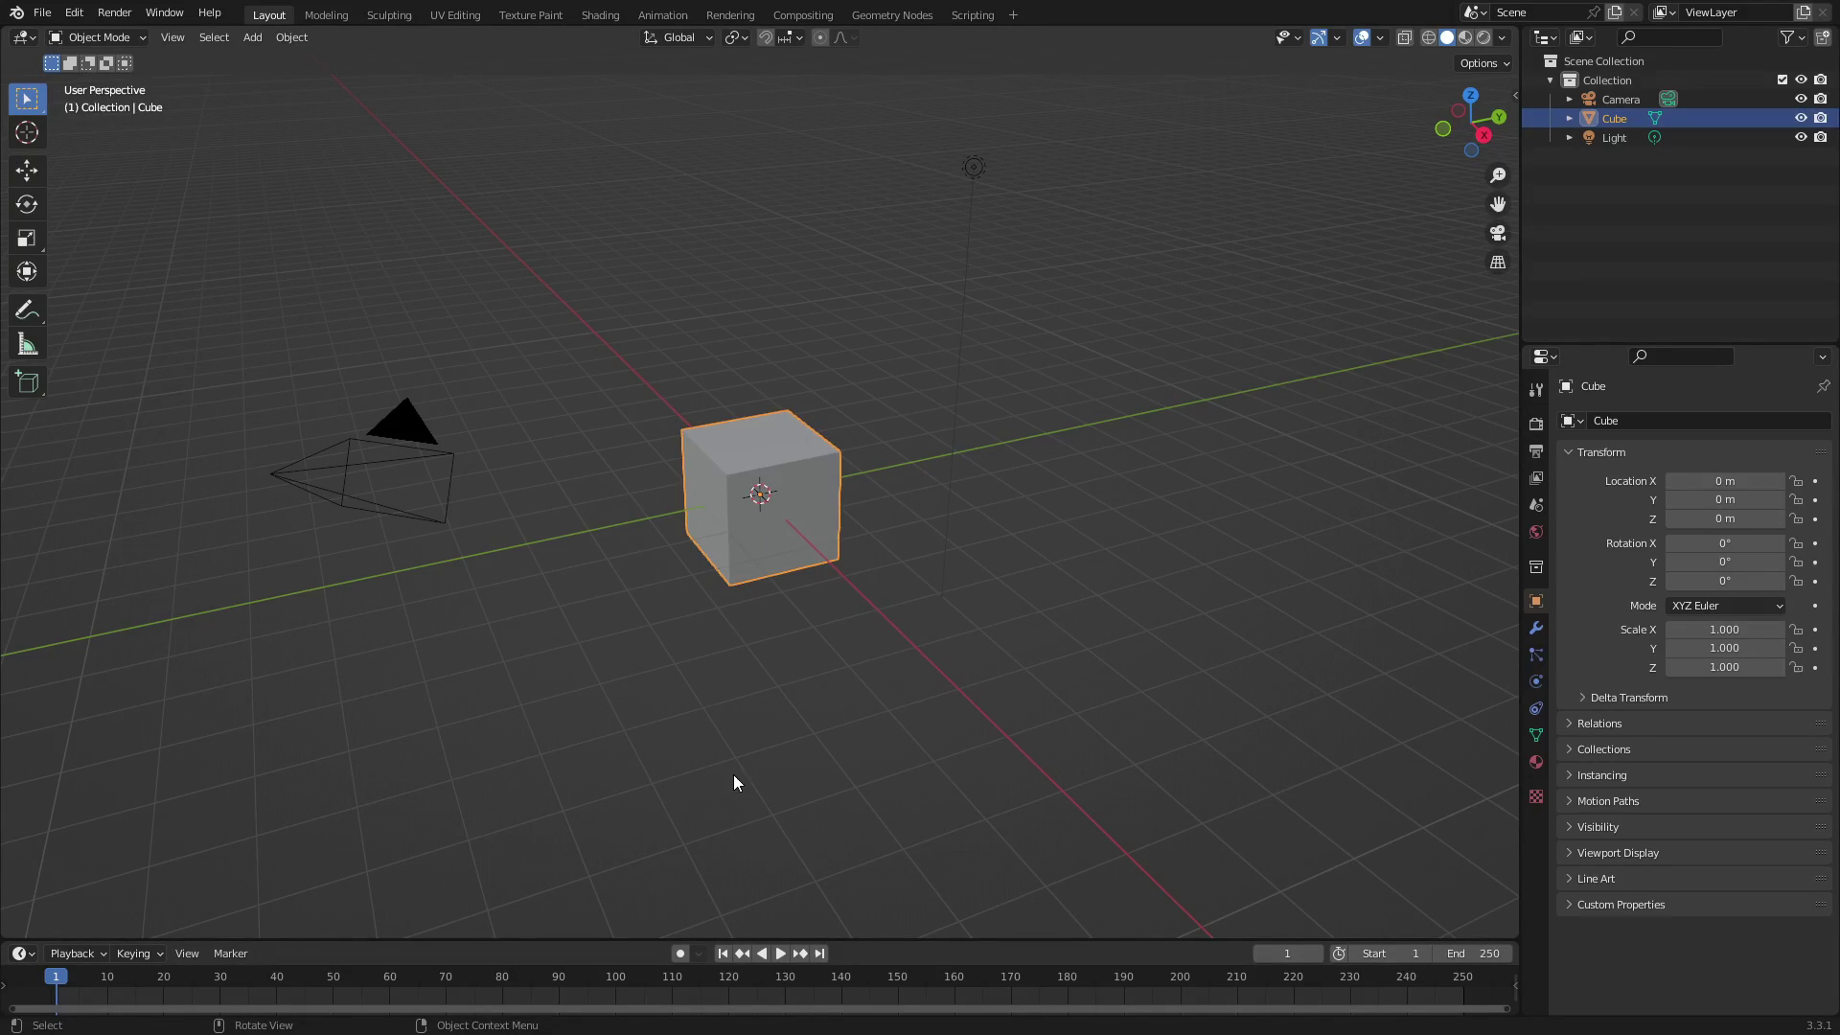
{"action": "scroll", "coordinate": [747, 487], "scroll_direction": "up", "scroll_amount": 5}
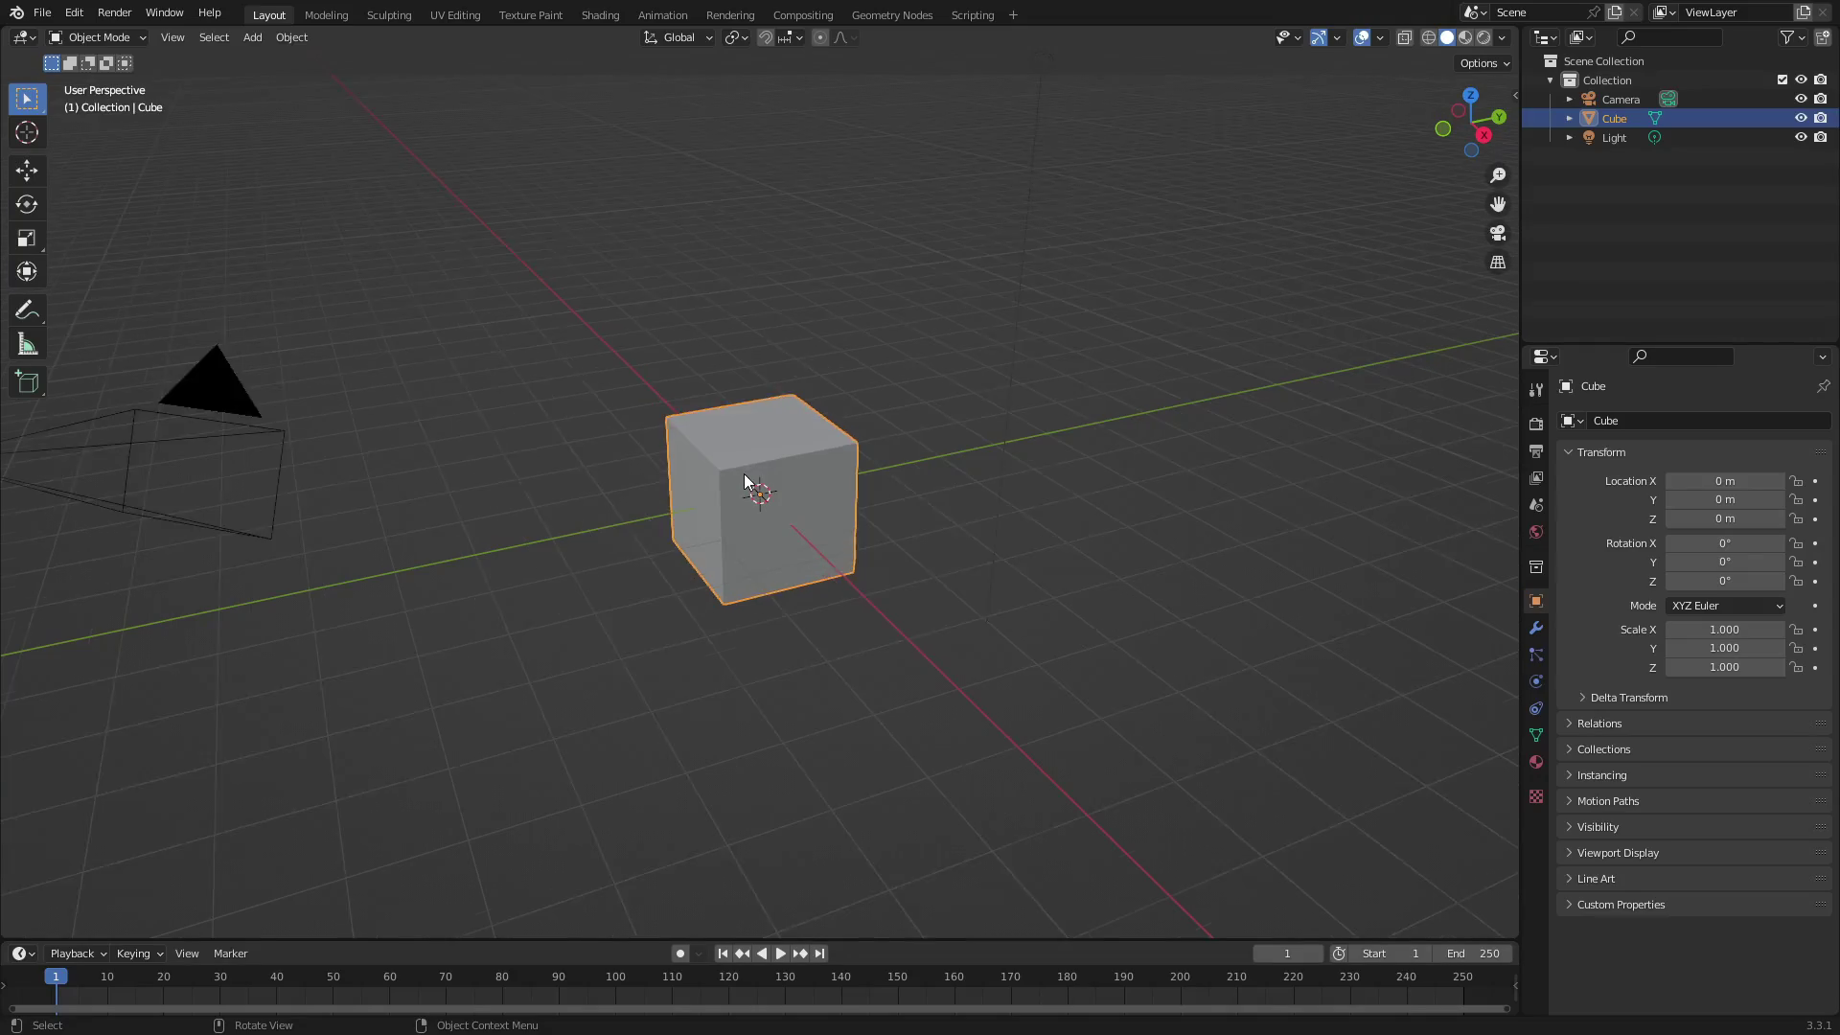
{"action": "middle_click_drag", "start_coordinate": [764, 411], "coordinate": [893, 469]}
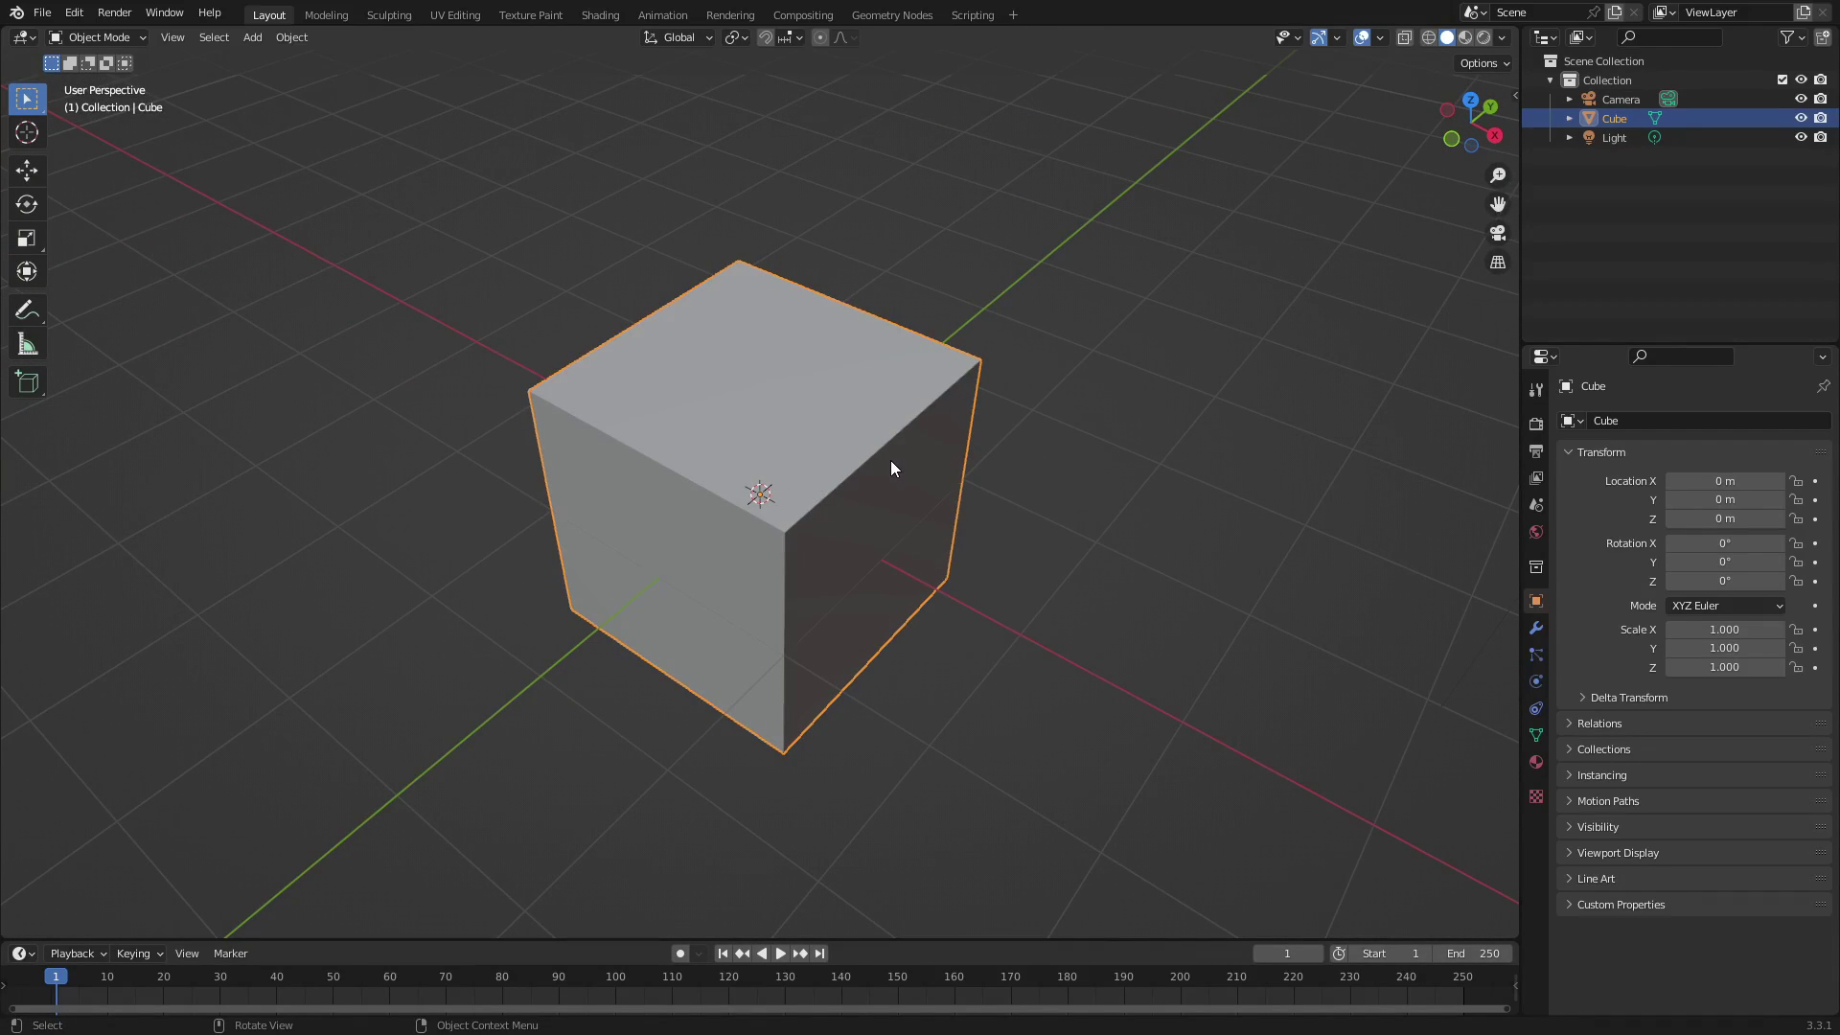
{"action": "key", "text": "Tab"}
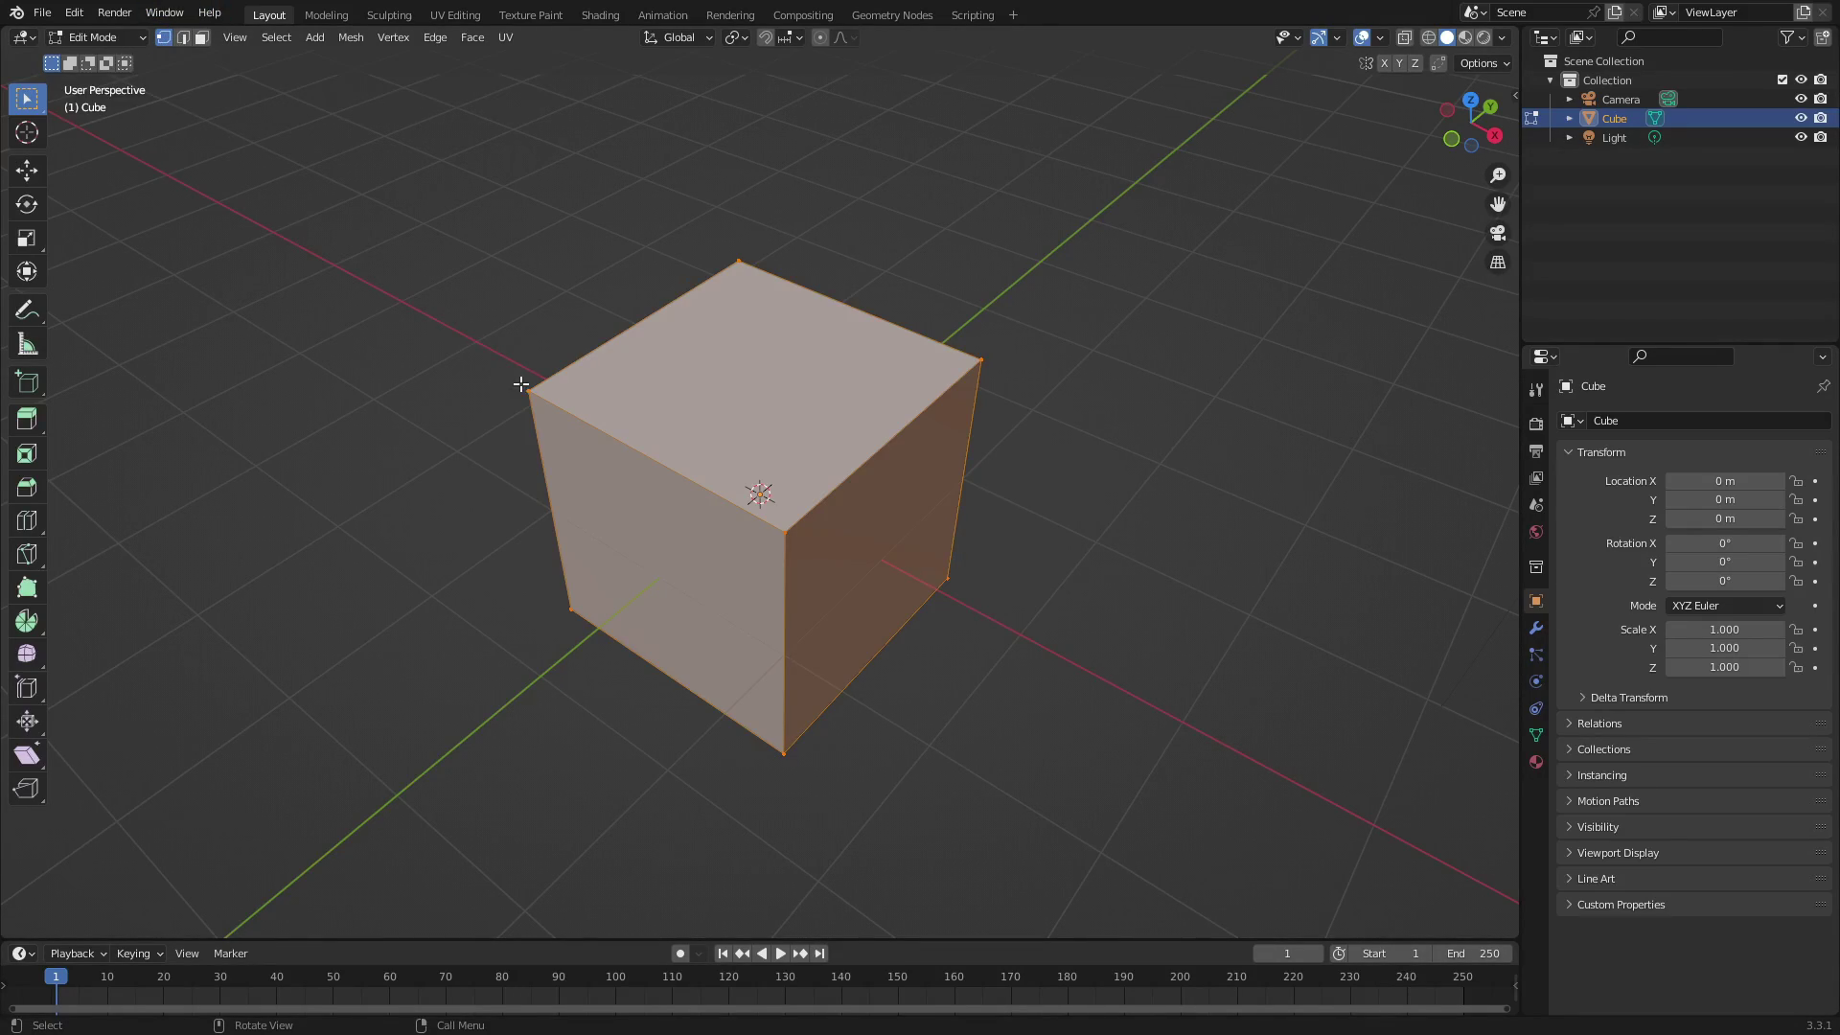
Try vertex selection on the cube's top corners and edge selection on its visible edges
{"action": "left_click", "coordinate": [584, 345]}
{"action": "left_click", "coordinate": [738, 261]}
{"action": "left_click", "coordinate": [946, 376]}
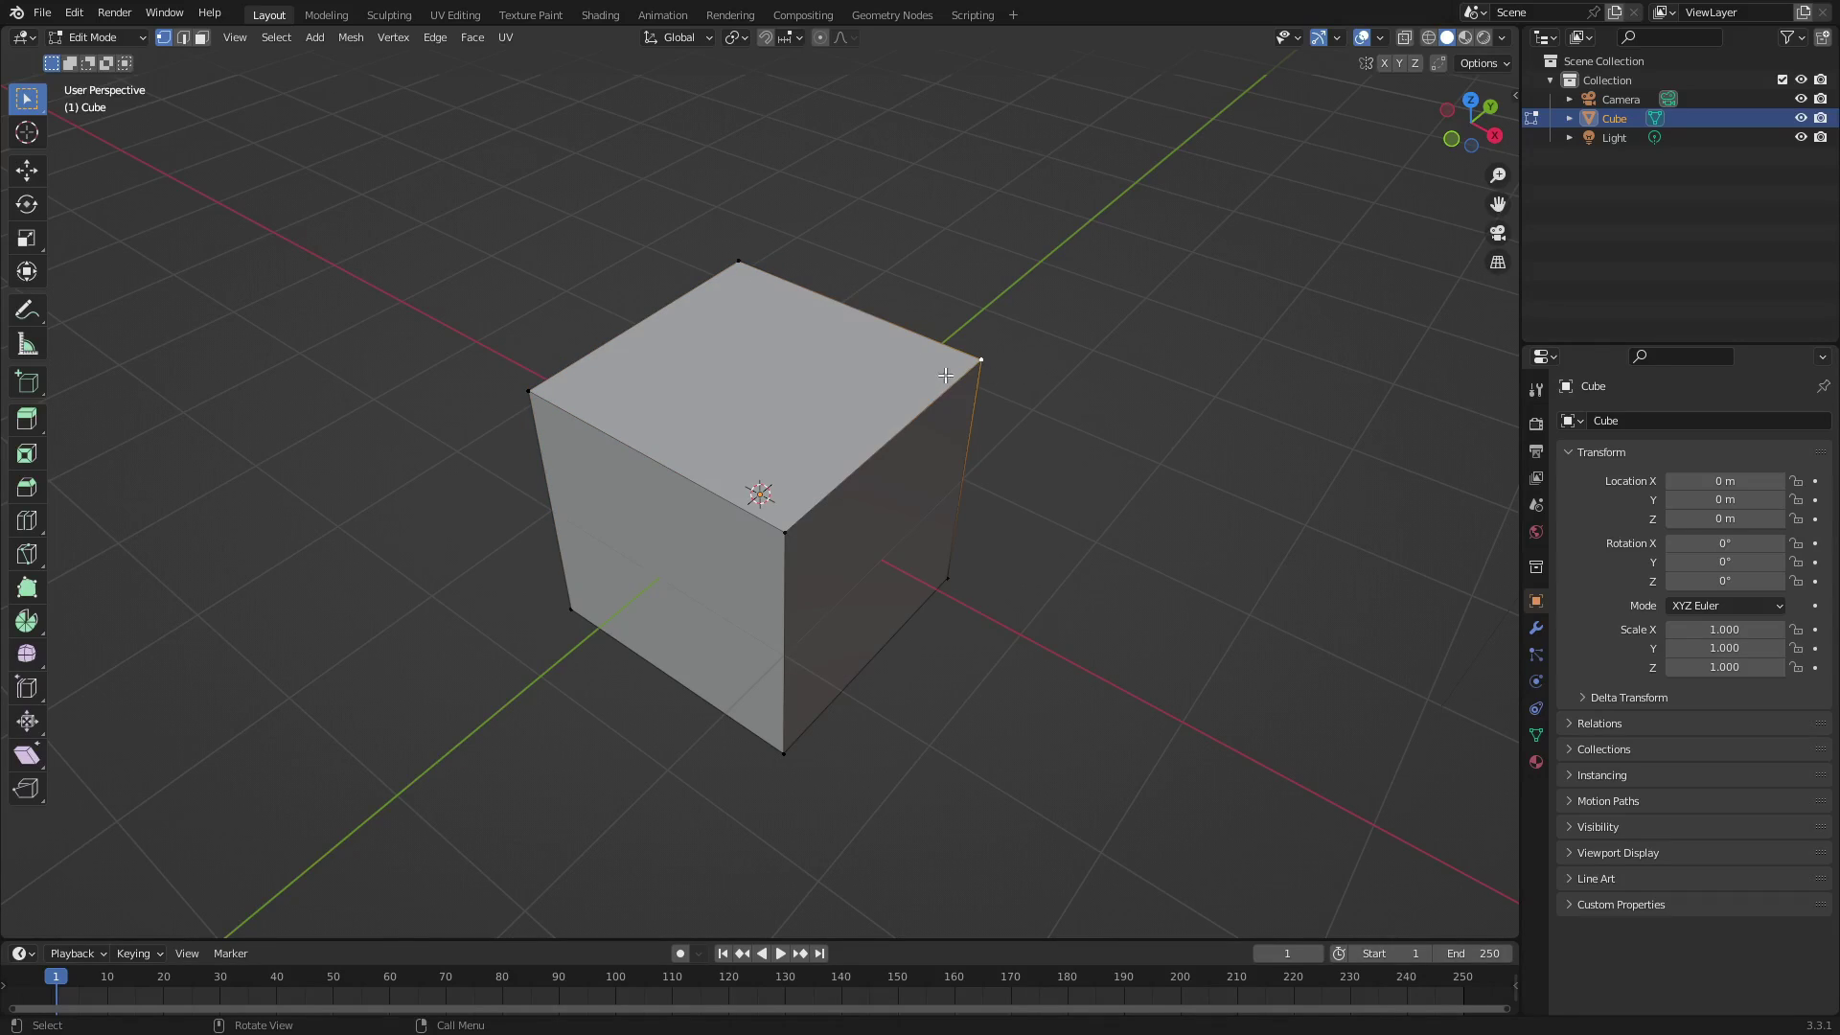
{"action": "left_click", "coordinate": [182, 37]}
{"action": "left_click", "coordinate": [665, 332]}
{"action": "left_click", "coordinate": [649, 472]}
{"action": "left_click", "coordinate": [848, 475]}
Switch to face selection and try selecting the cube's top and side faces one at a time
{"action": "left_click", "coordinate": [200, 38]}
{"action": "left_click", "coordinate": [730, 364]}
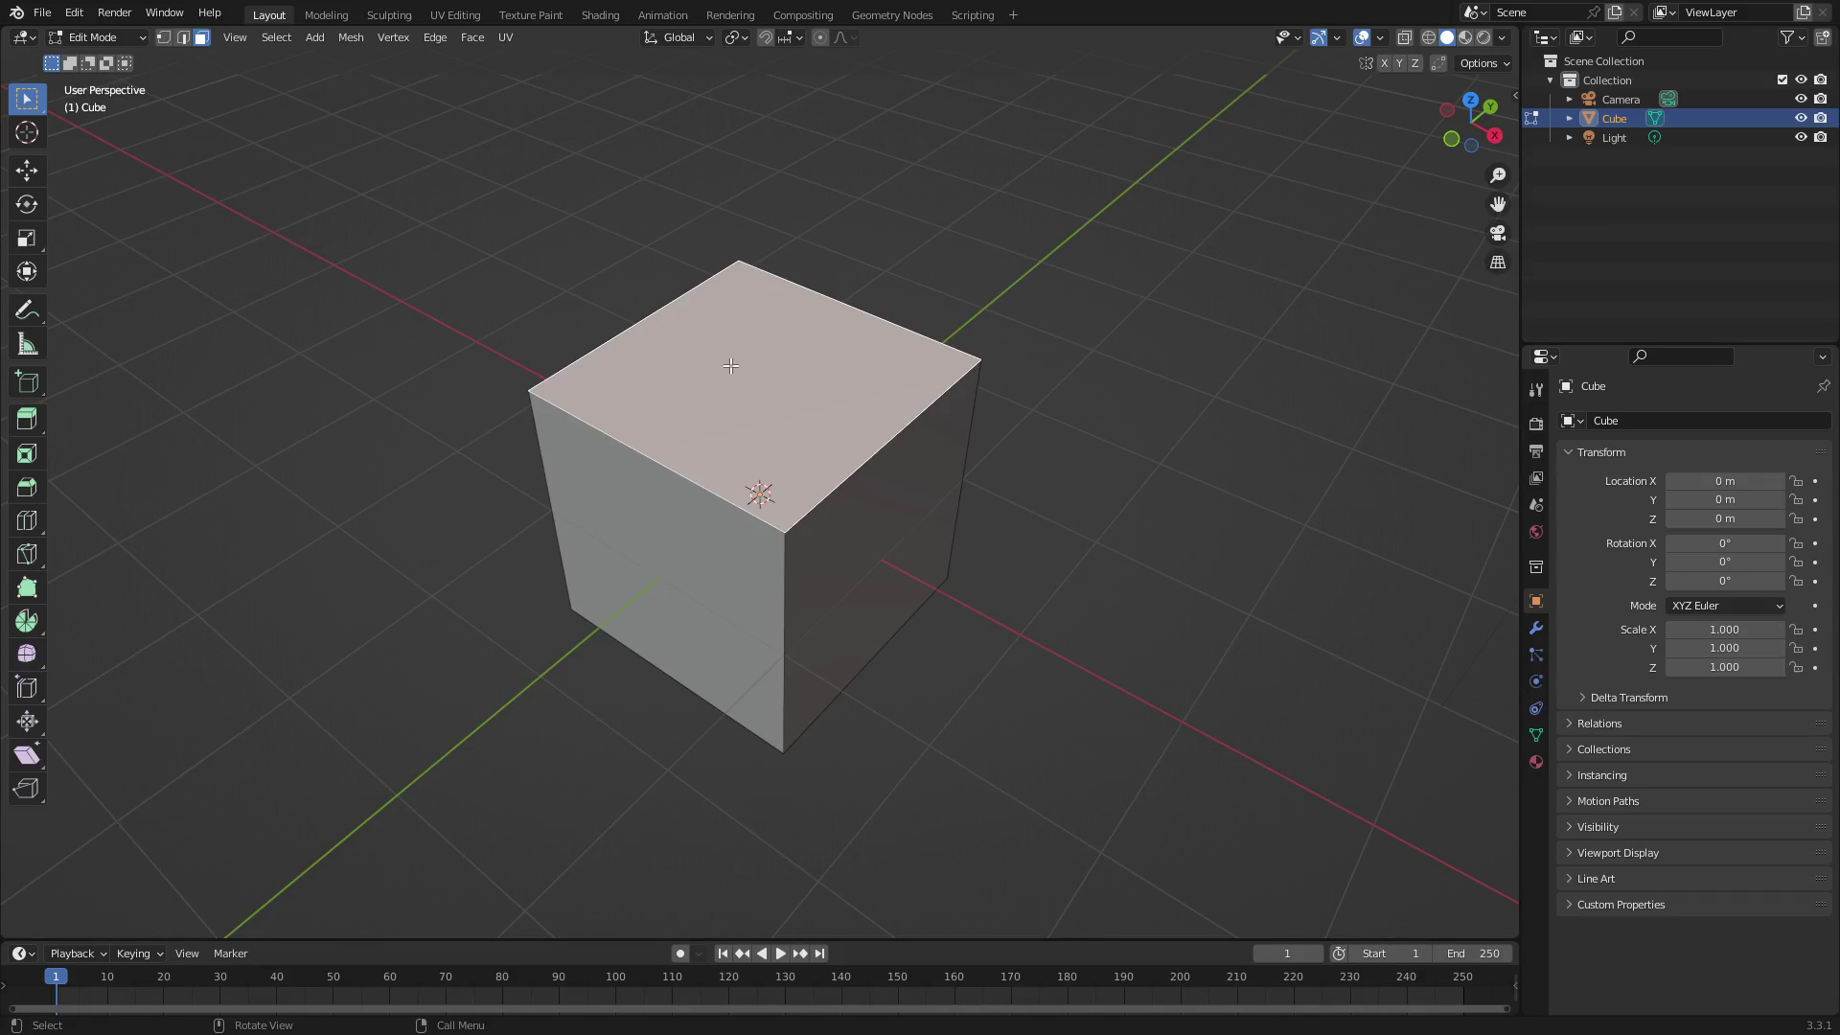
{"action": "left_click", "coordinate": [706, 534]}
{"action": "left_click", "coordinate": [862, 539]}
{"action": "left_click", "coordinate": [770, 431]}
{"action": "left_click", "coordinate": [698, 532]}
{"action": "left_click", "coordinate": [825, 569]}
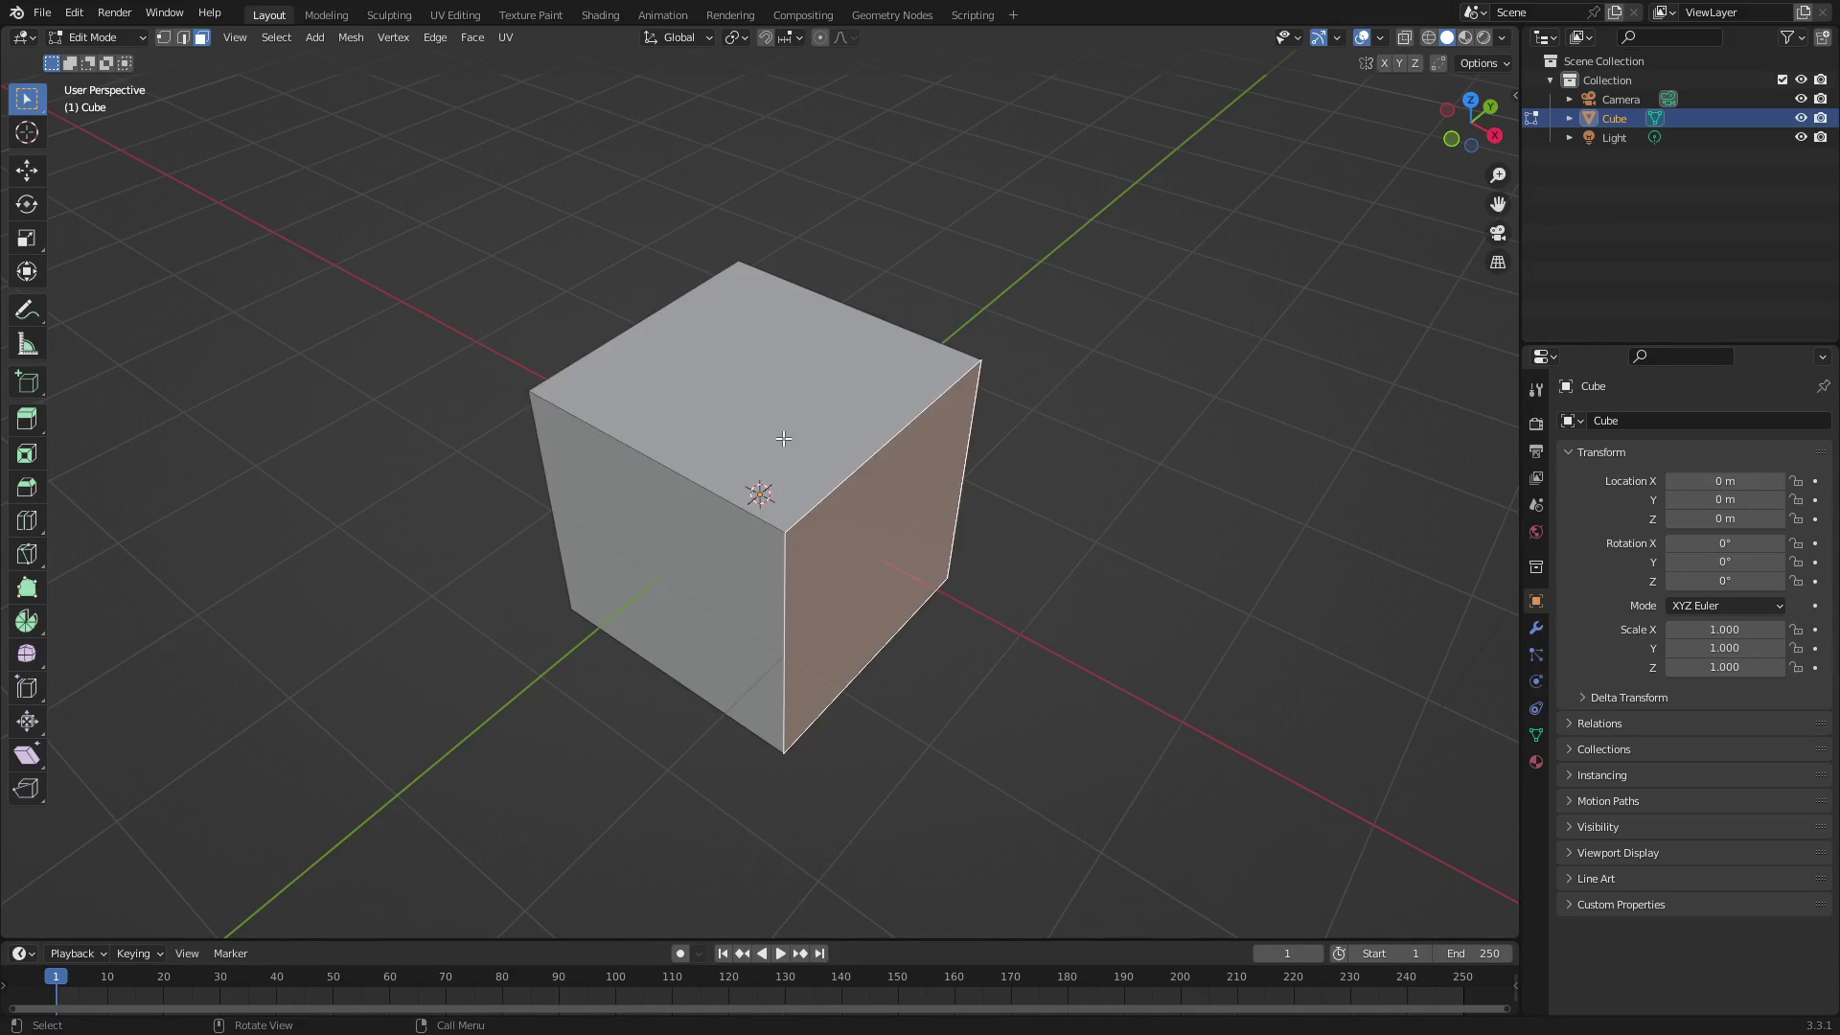
{"action": "left_click", "coordinate": [767, 441]}
{"action": "middle_click_drag", "start_coordinate": [986, 398], "coordinate": [757, 359]}
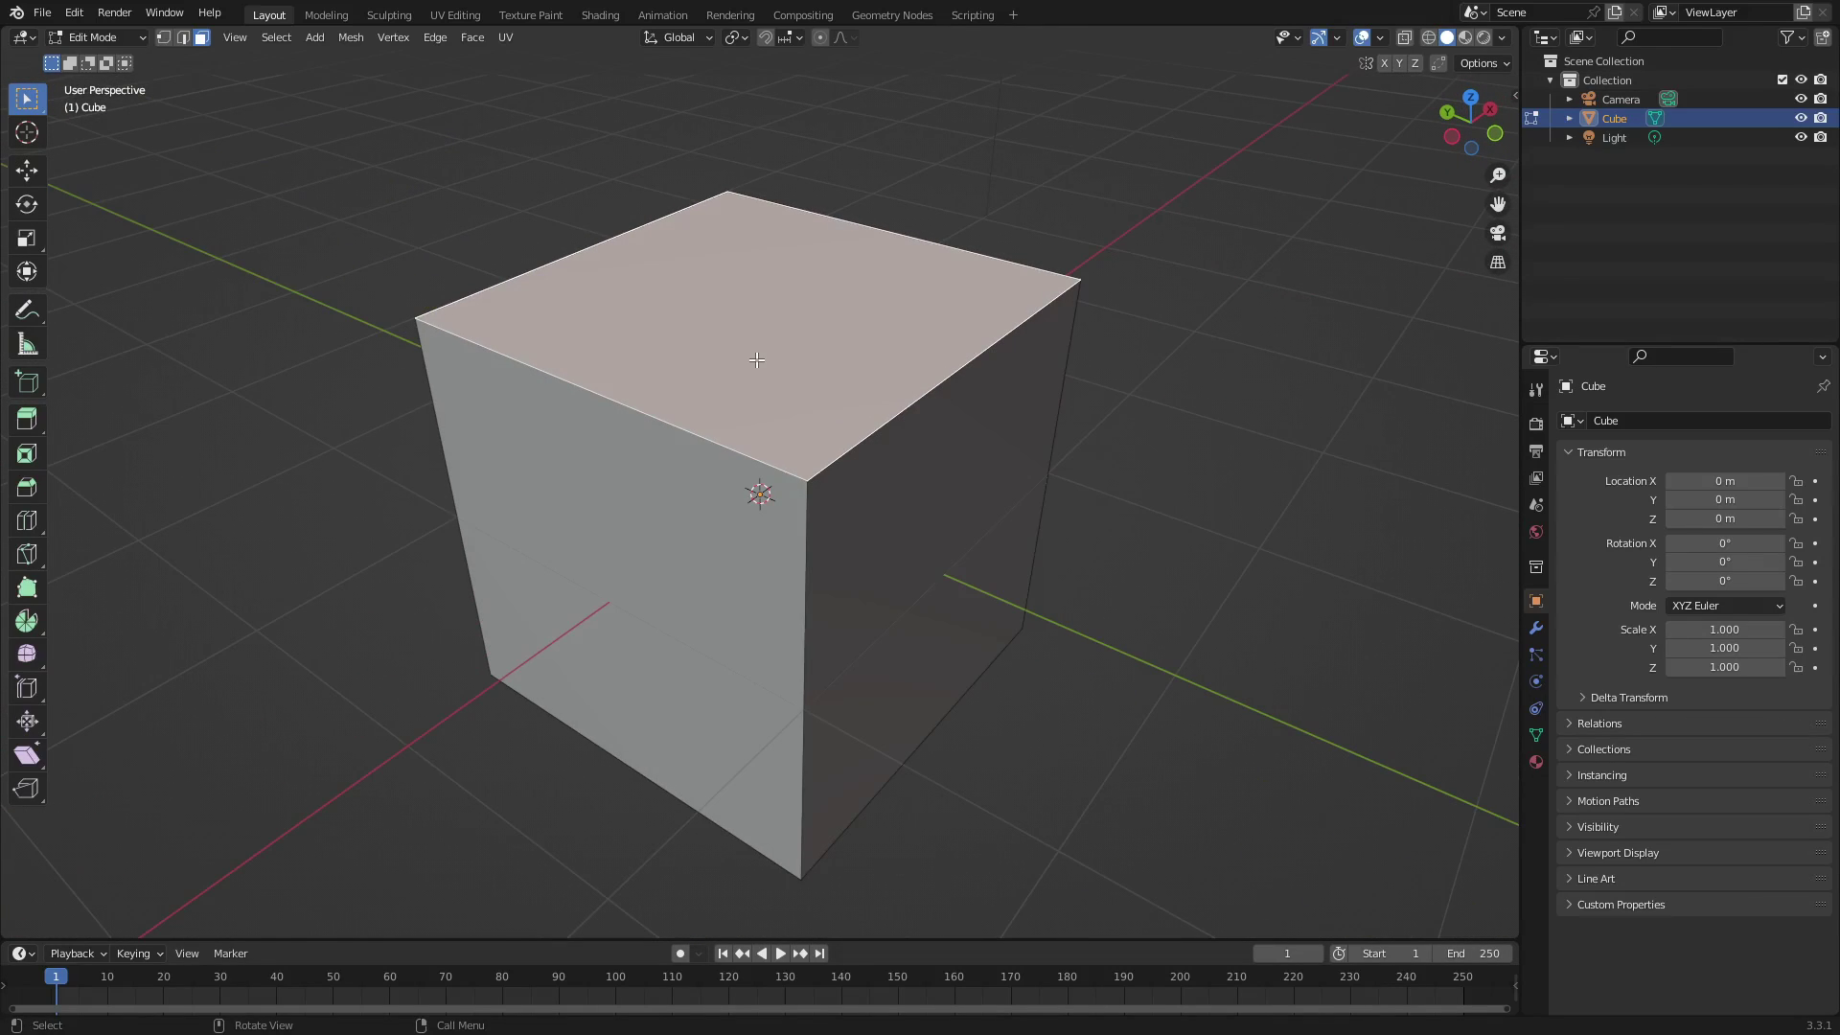
{"action": "left_click", "coordinate": [747, 515]}
{"action": "left_click", "coordinate": [875, 578]}
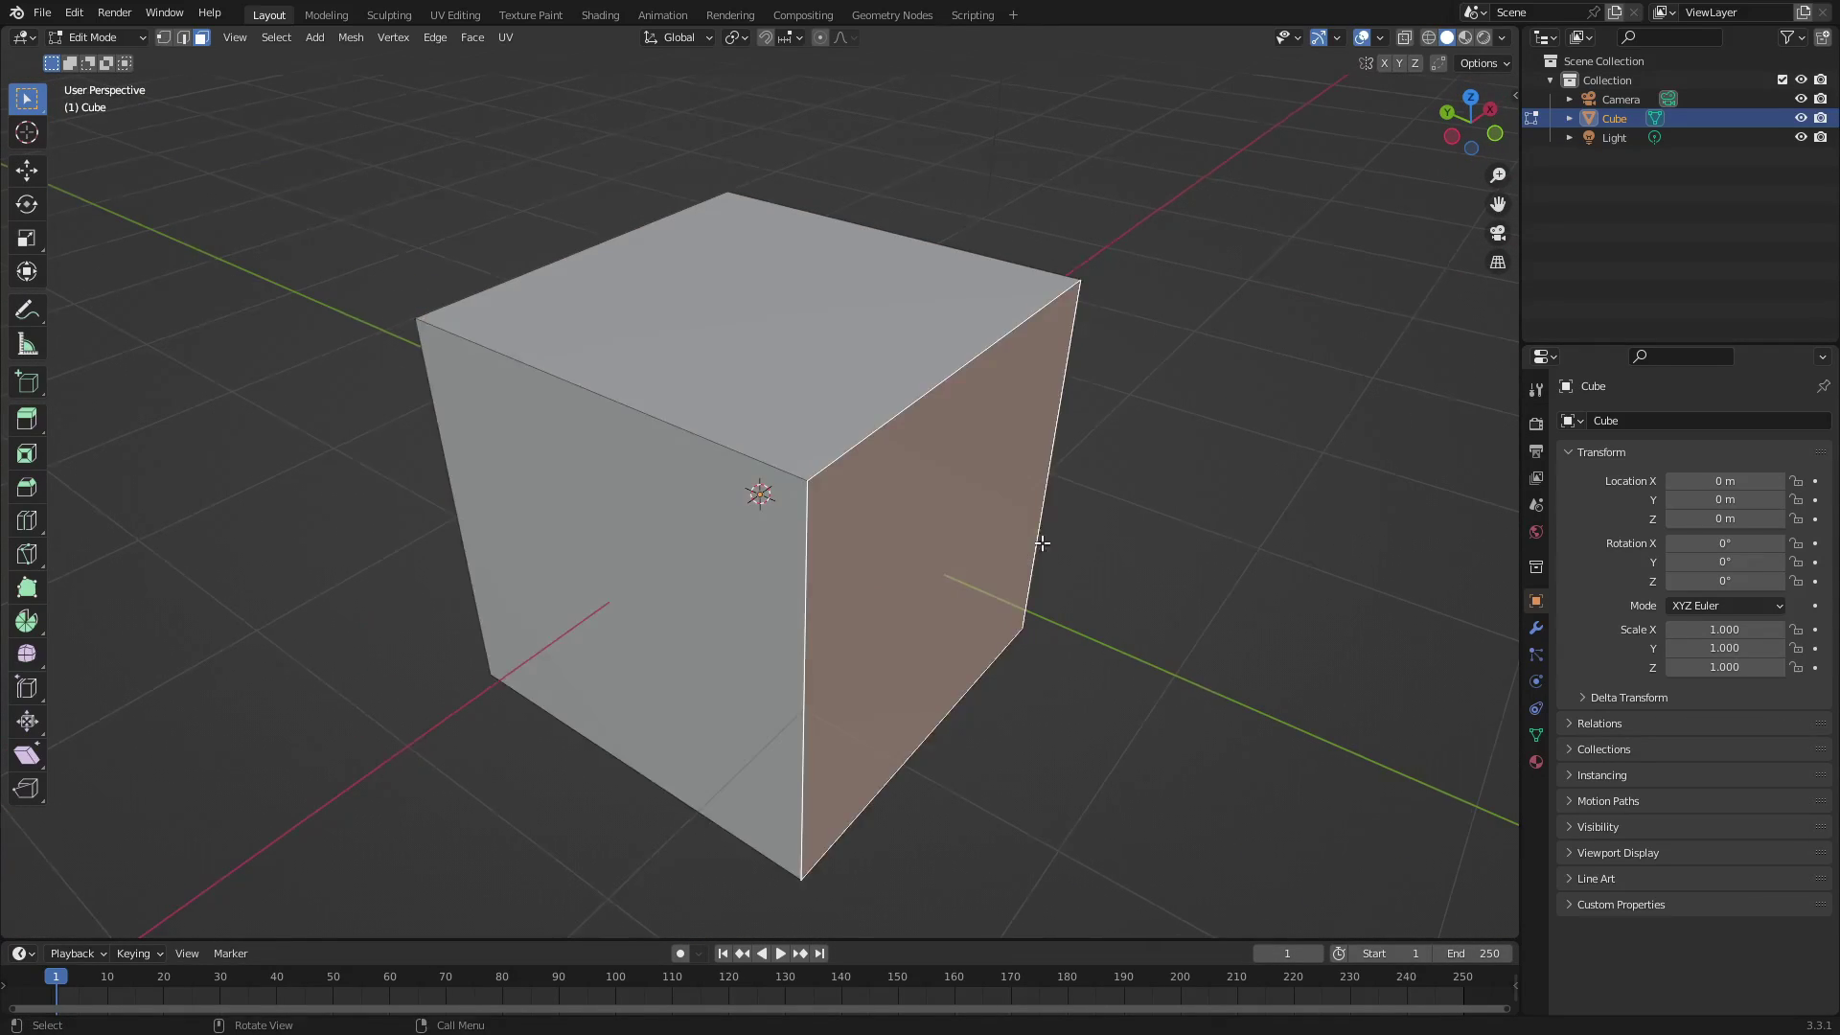
{"action": "mouse_move", "coordinate": [1031, 538]}
{"action": "middle_mouse_down"}
{"action": "mouse_move", "coordinate": [1010, 464]}
{"action": "mouse_move", "coordinate": [1024, 566]}
{"action": "middle_mouse_up"}
Extrude the cube's top face upward by about 0.7 m
{"action": "left_click", "coordinate": [801, 415]}
{"action": "middle_click_drag", "start_coordinate": [801, 414], "coordinate": [903, 352]}
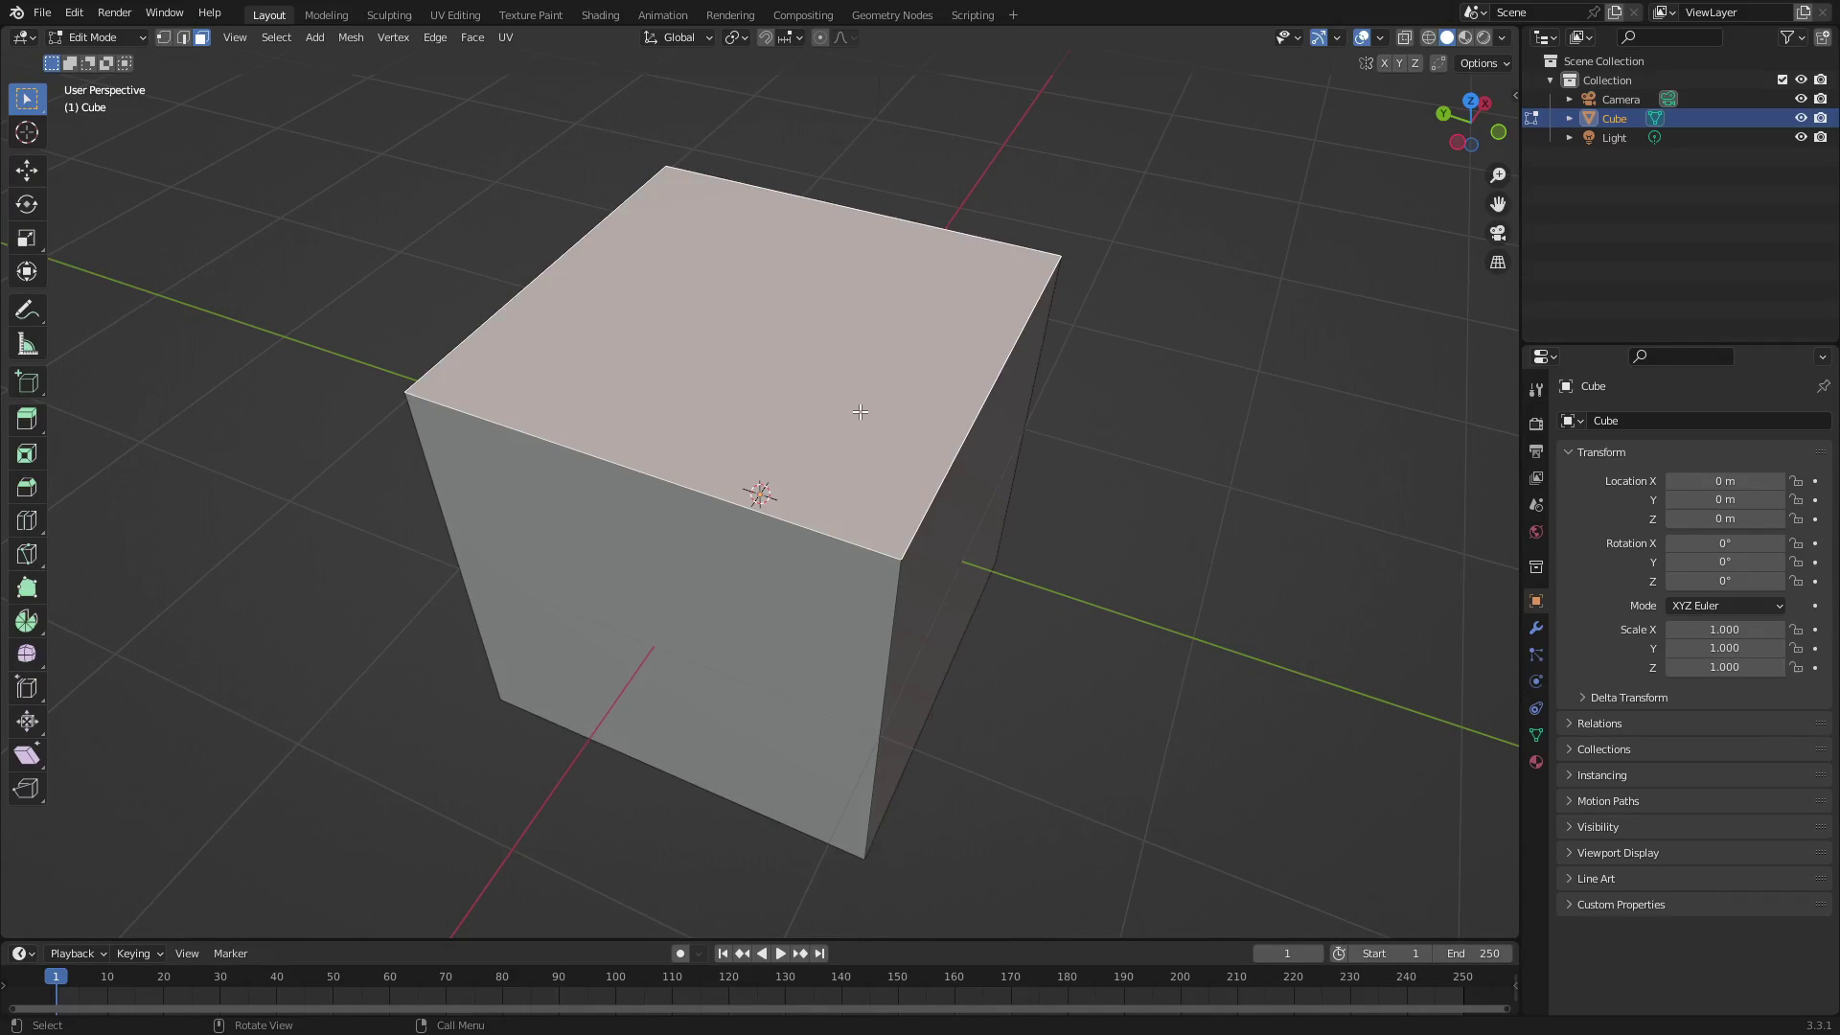
{"action": "scroll", "coordinate": [904, 359], "scroll_direction": "down", "scroll_amount": 2}
{"action": "key", "text": "e"}
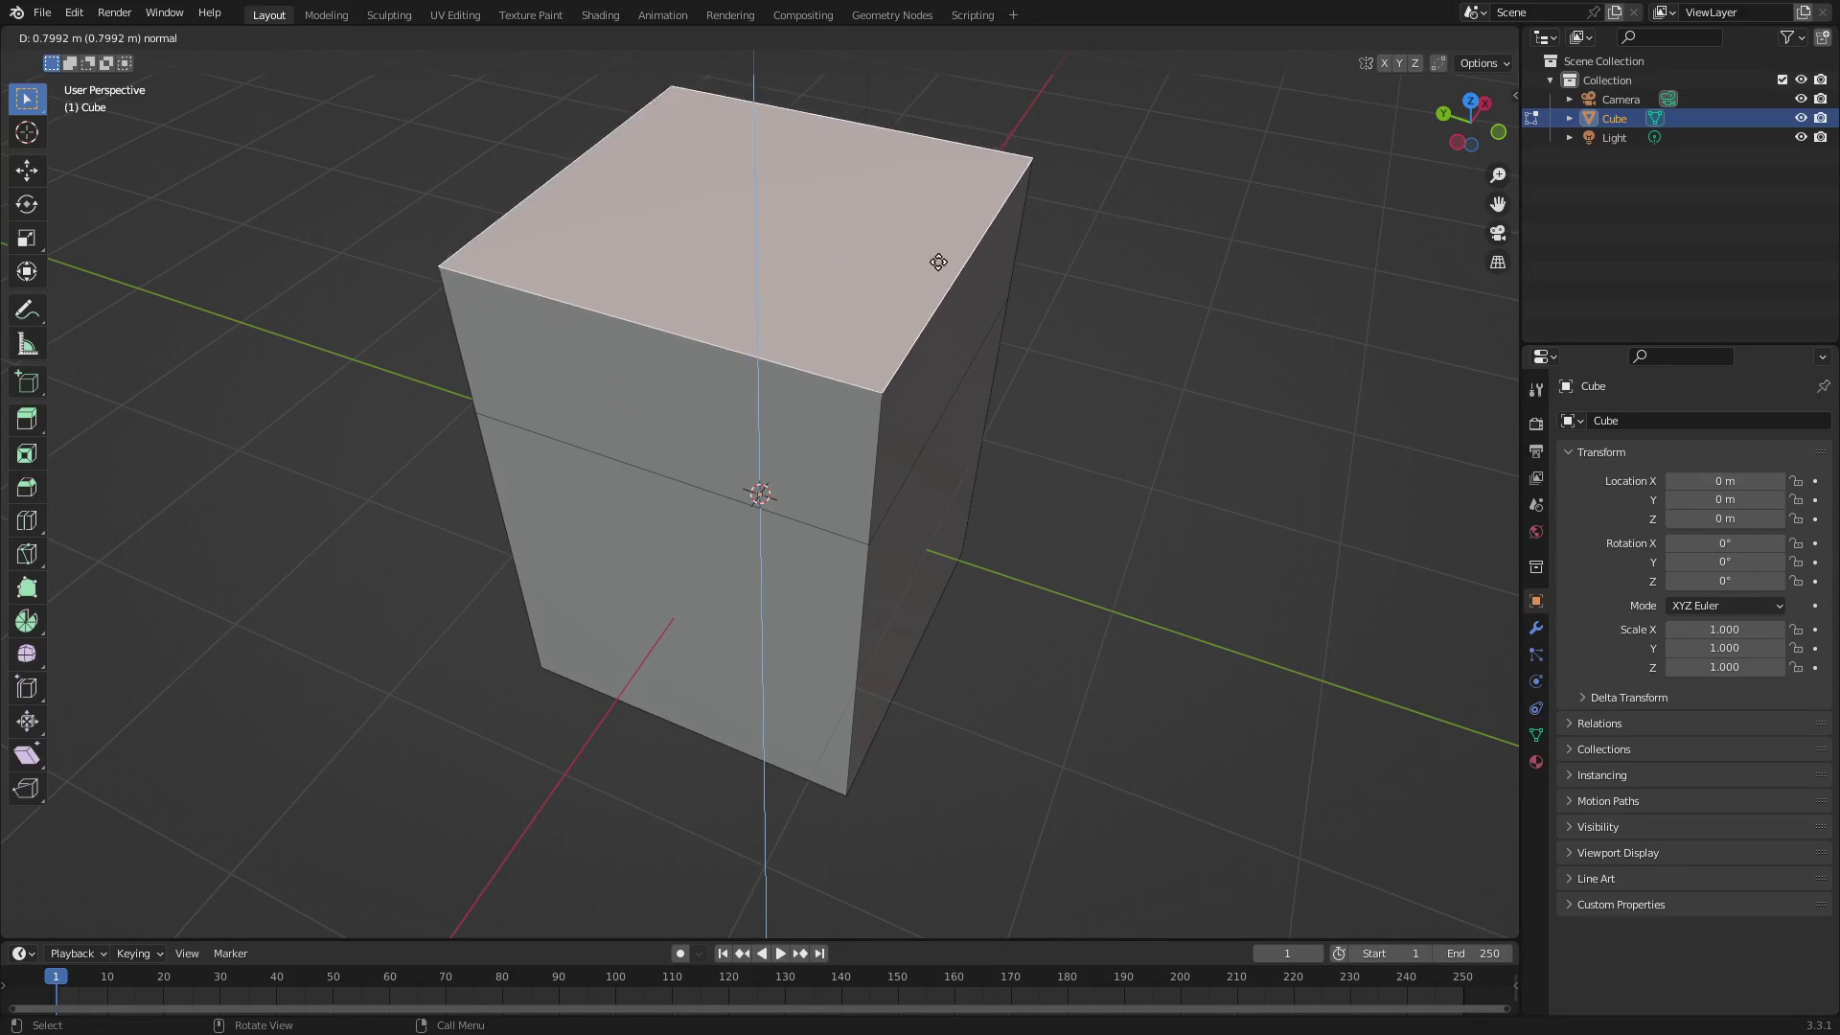
{"action": "left_click", "coordinate": [995, 292]}
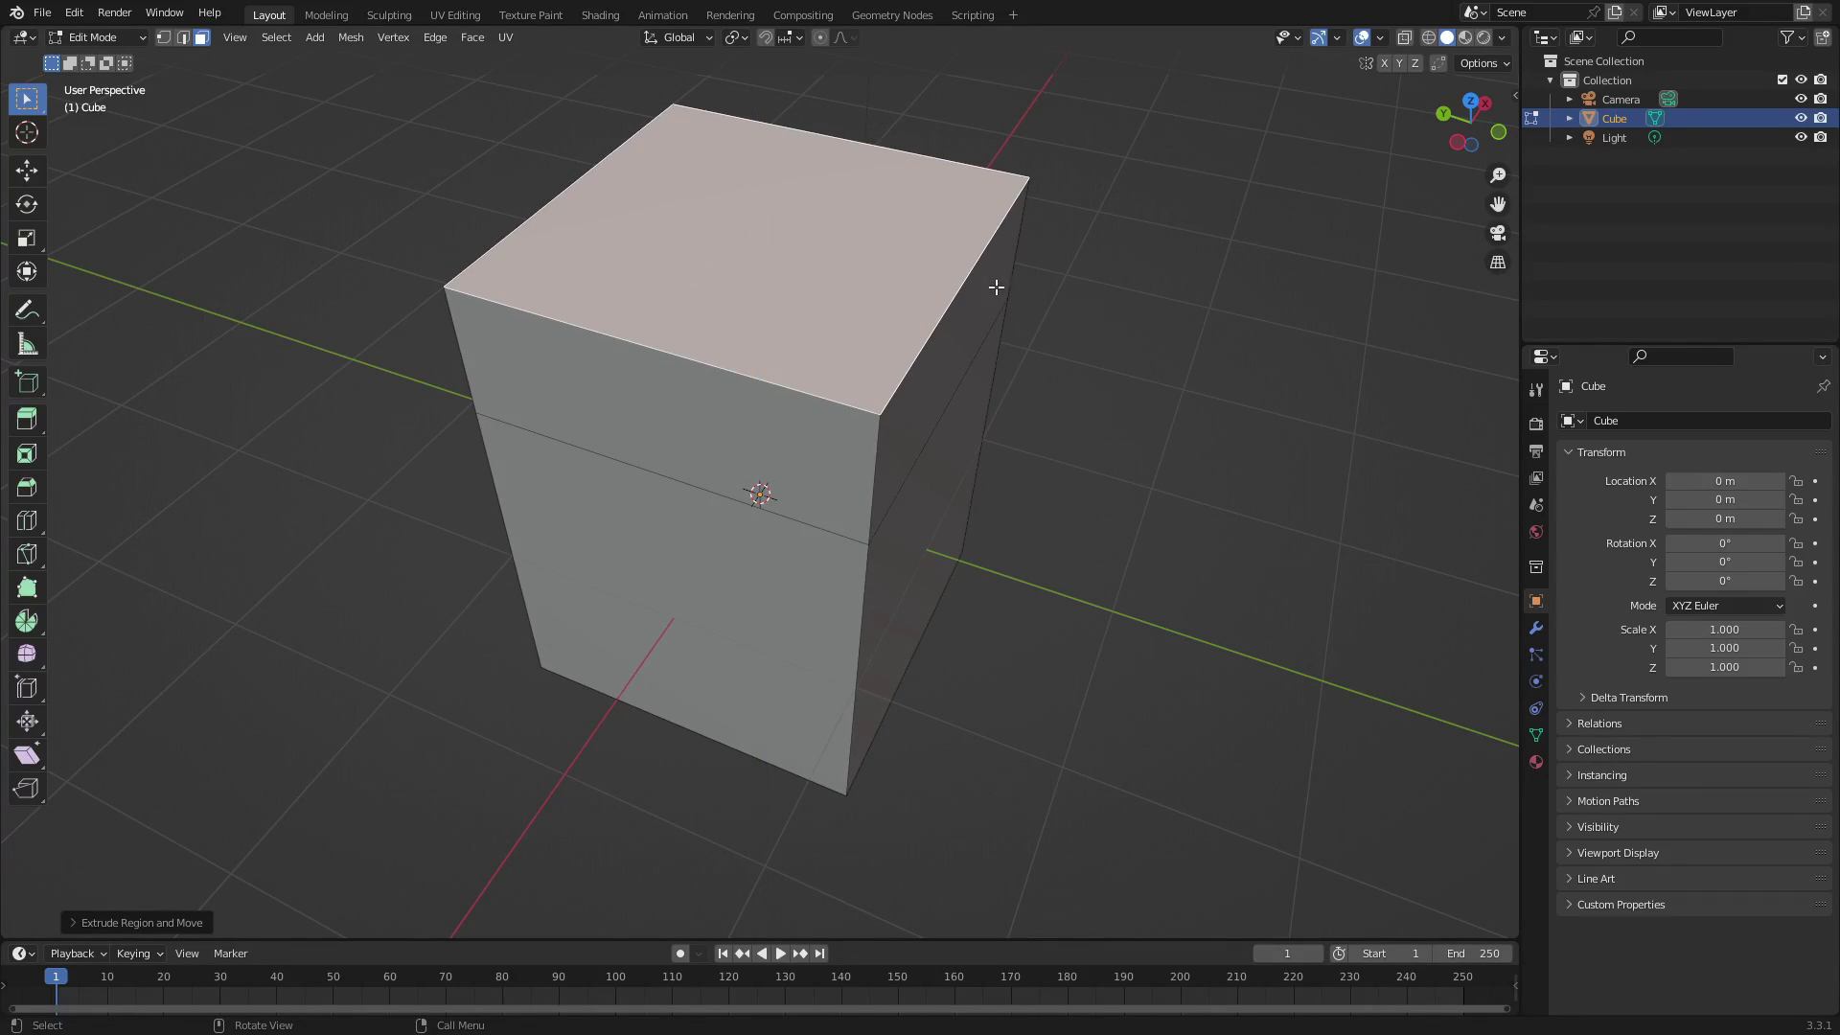
Inset the side face of the extruded upper section facing positive X by about 0.2 m
{"action": "scroll", "coordinate": [1052, 357], "scroll_direction": "down", "scroll_amount": 5}
{"action": "middle_click_drag", "start_coordinate": [1051, 358], "coordinate": [842, 342]}
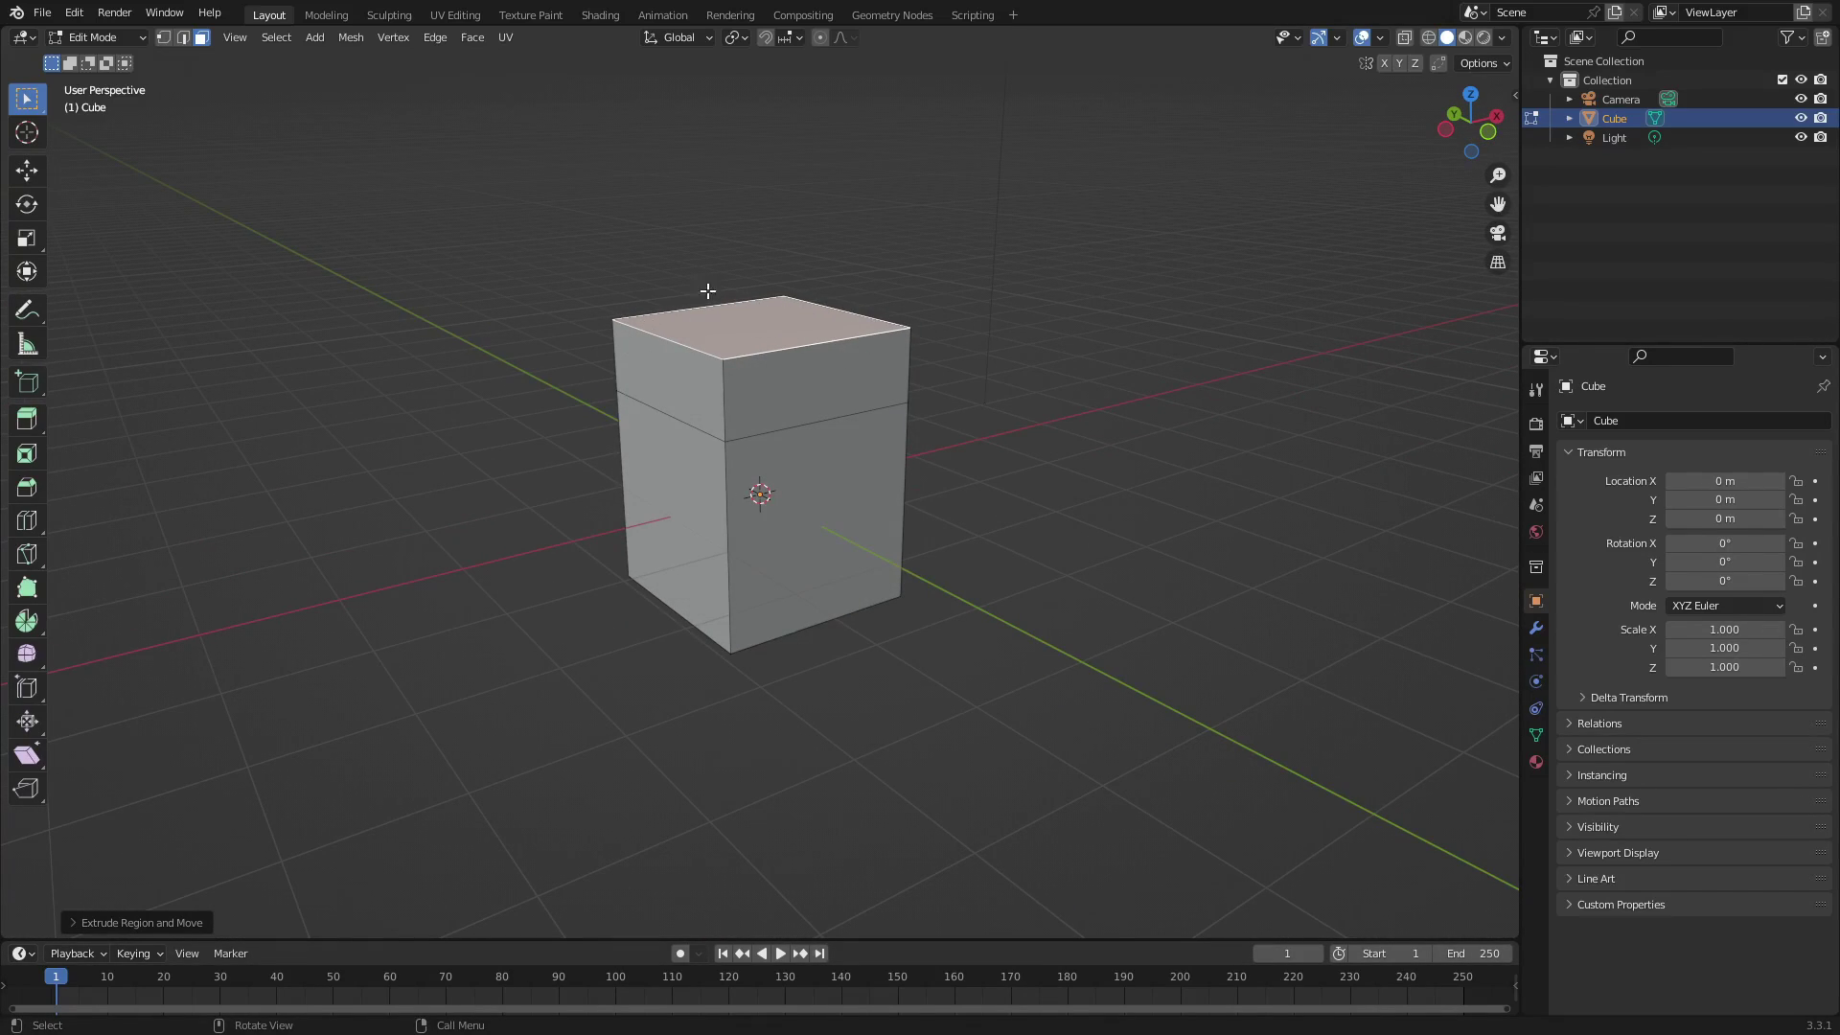
{"action": "middle_click_drag", "start_coordinate": [1023, 517], "coordinate": [896, 467]}
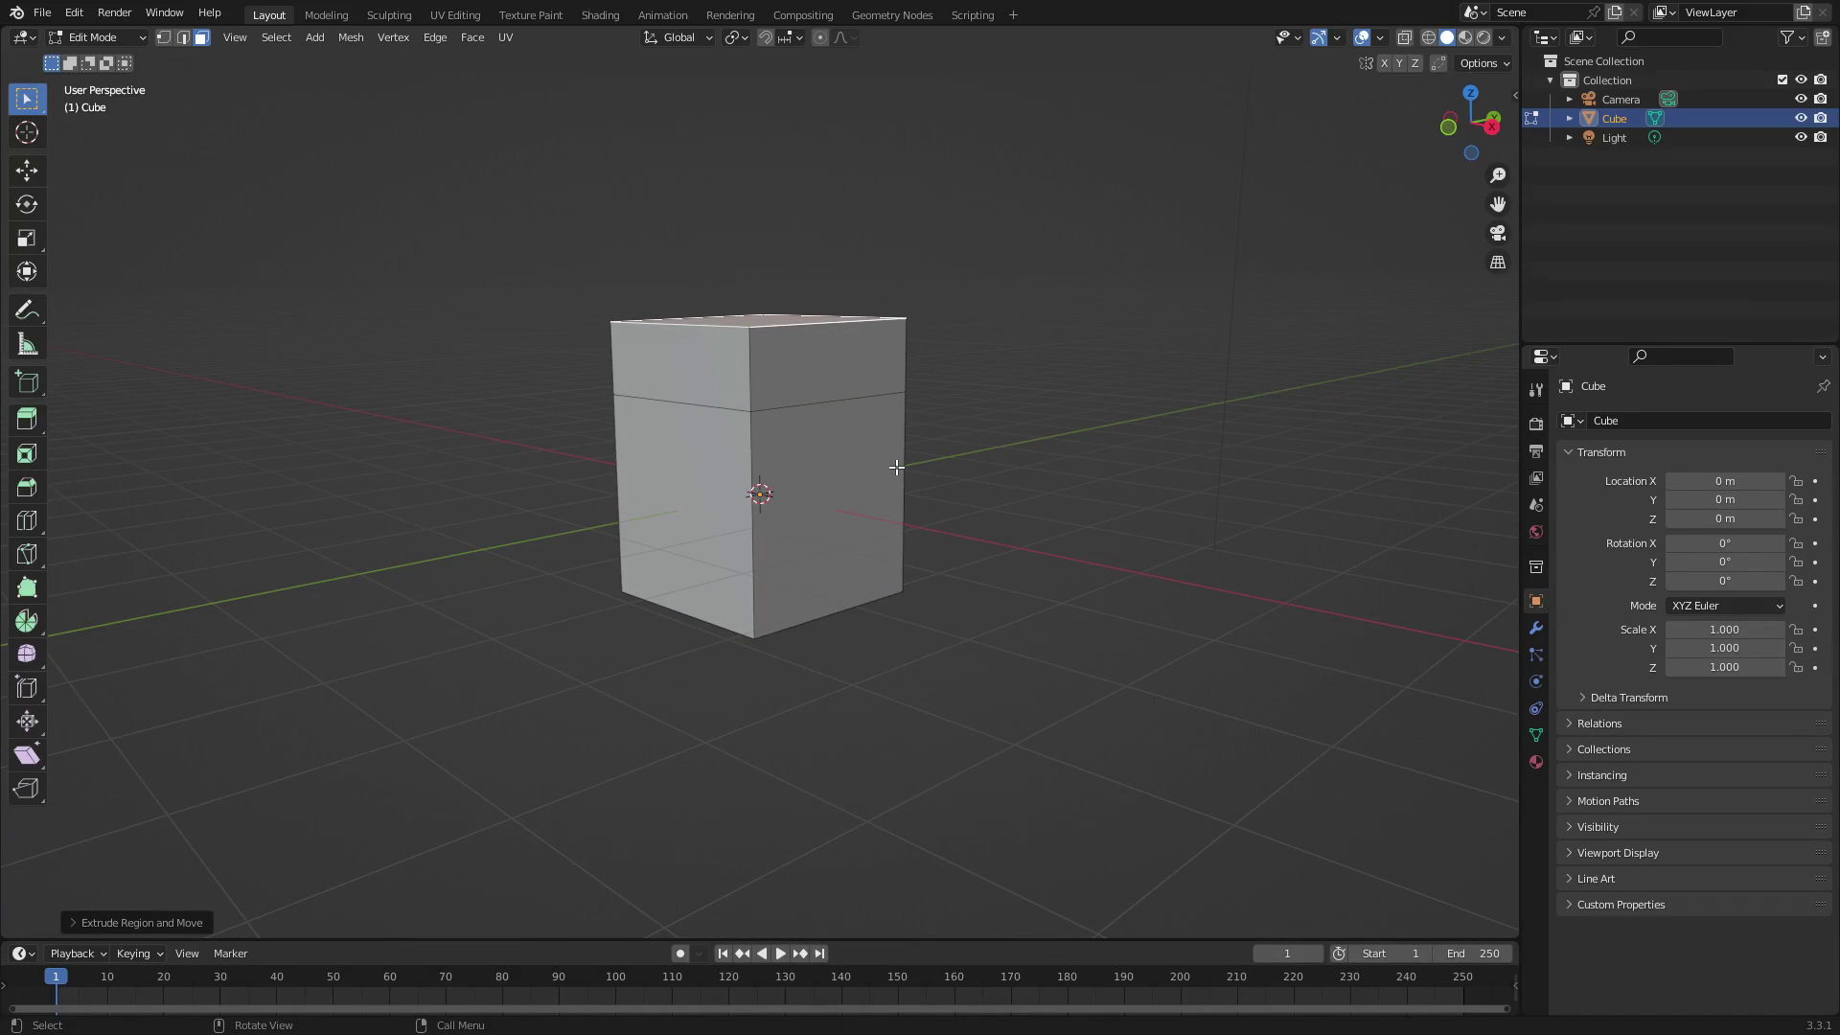
{"action": "scroll", "coordinate": [911, 296], "scroll_direction": "up", "scroll_amount": 4}
{"action": "middle_click_drag", "start_coordinate": [919, 316], "coordinate": [832, 279]}
{"action": "left_click", "coordinate": [855, 307]}
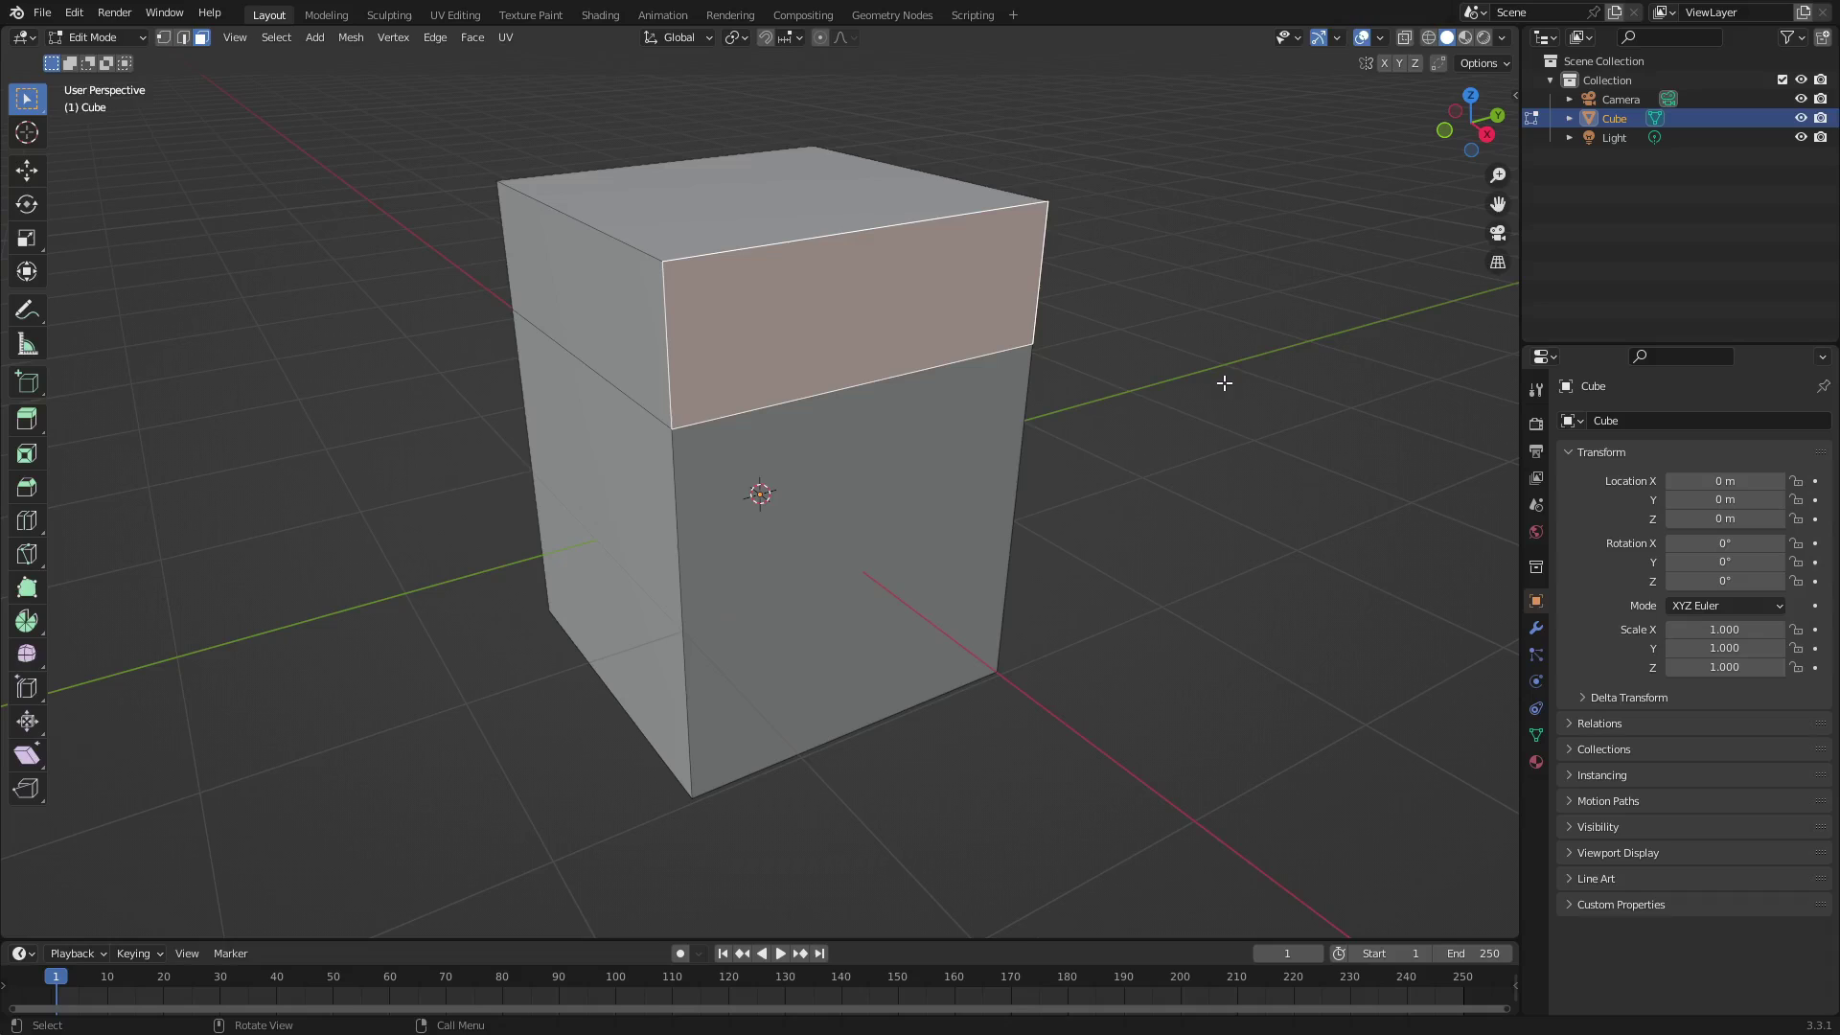
{"action": "key", "text": "i"}
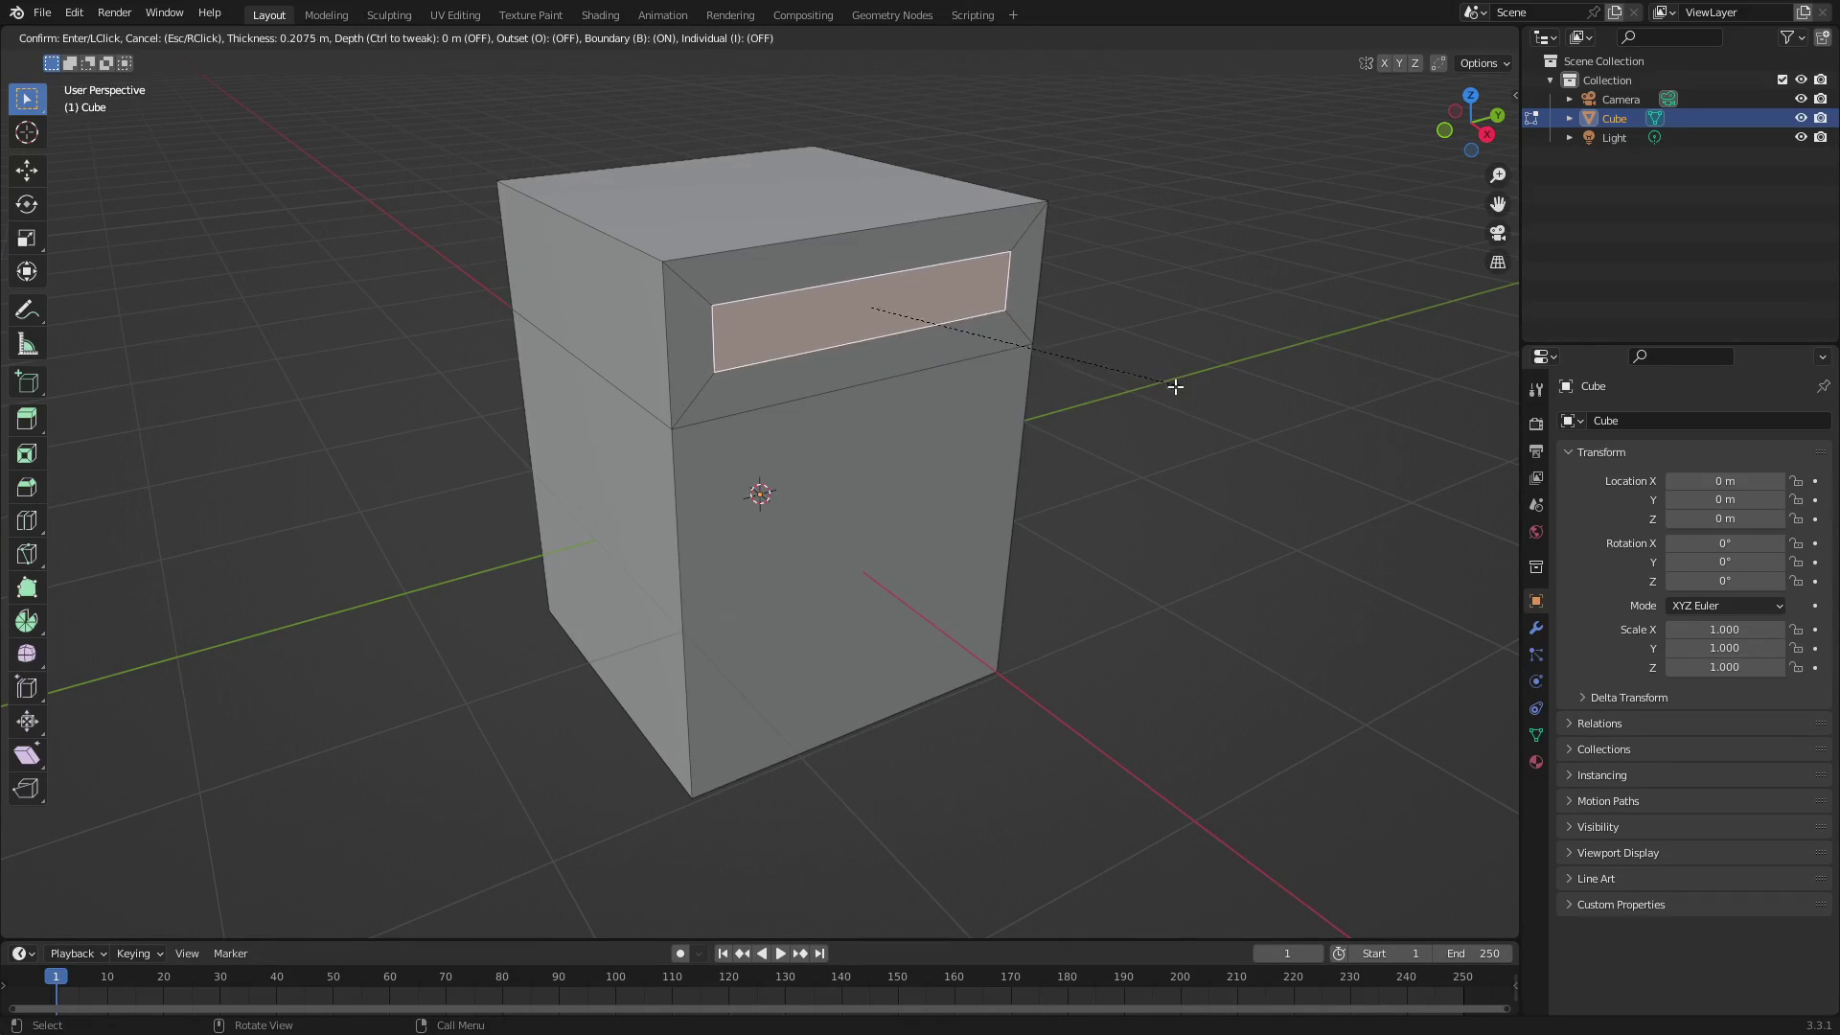
{"action": "left_click", "coordinate": [1178, 399]}
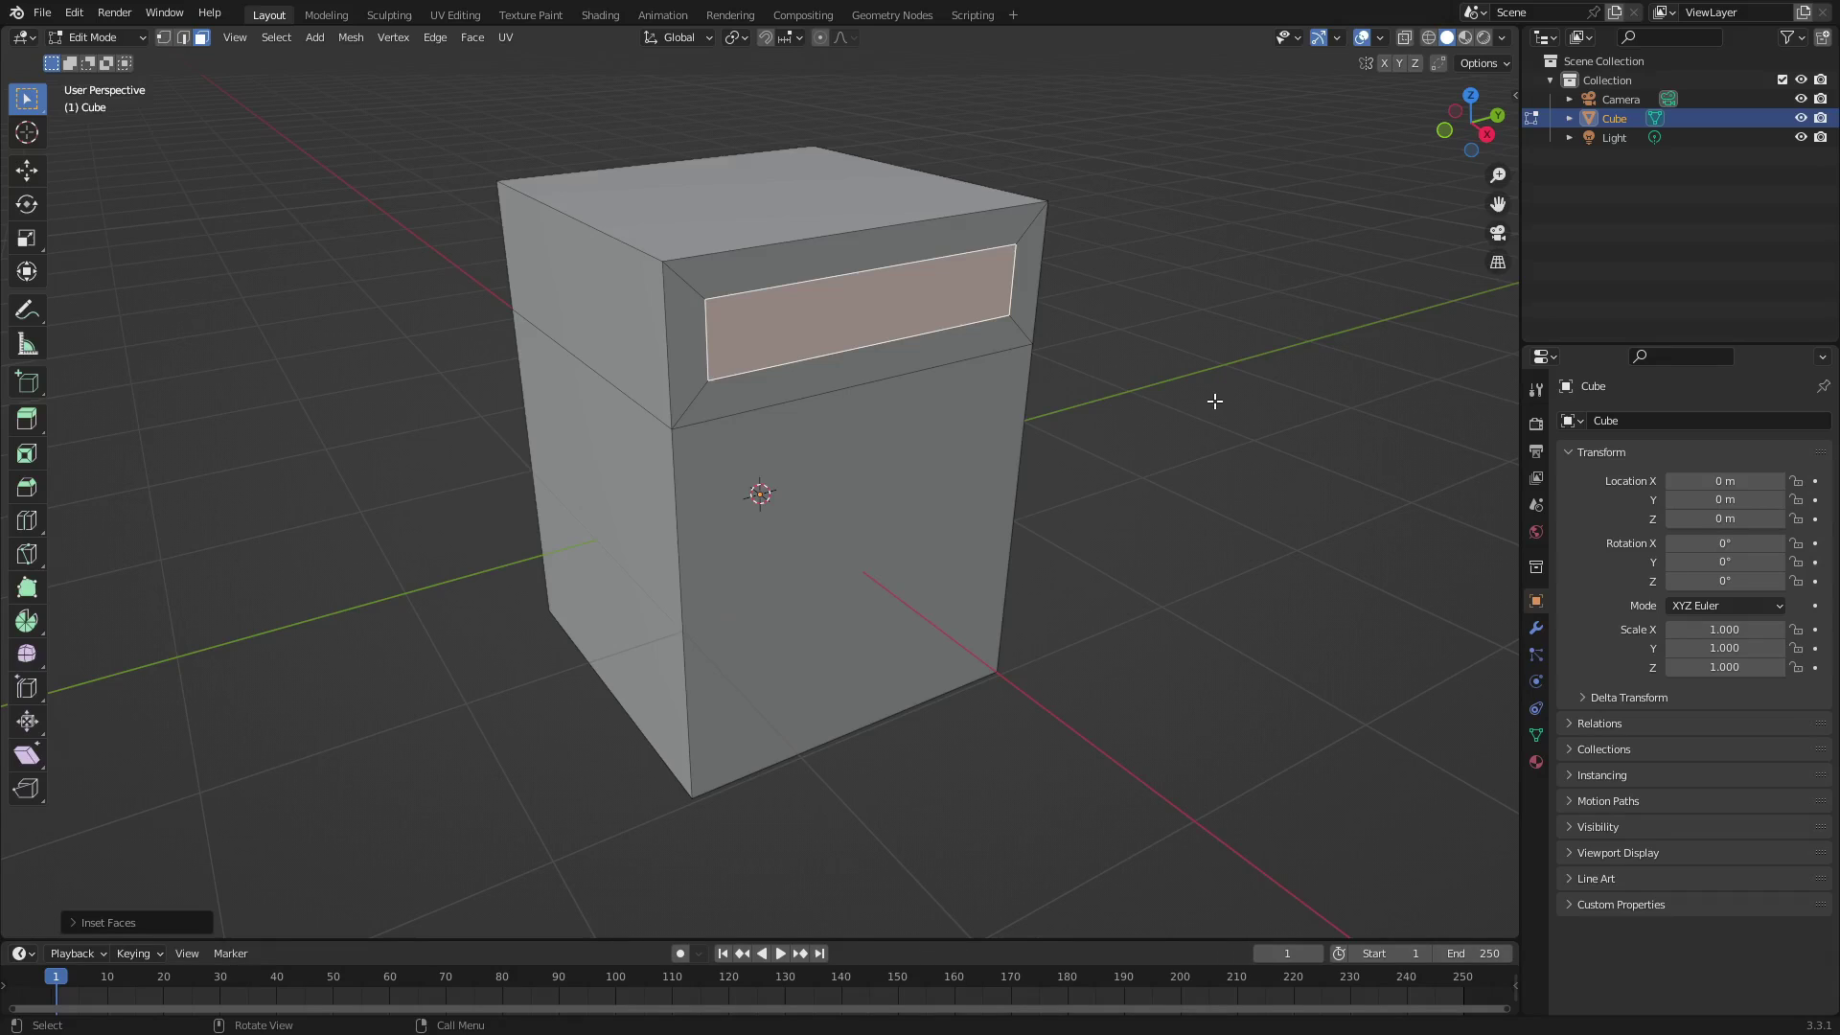
{"action": "left_click", "coordinate": [902, 454]}
{"action": "middle_click_drag", "start_coordinate": [902, 454], "coordinate": [1294, 504]}
{"action": "key", "text": "i"}
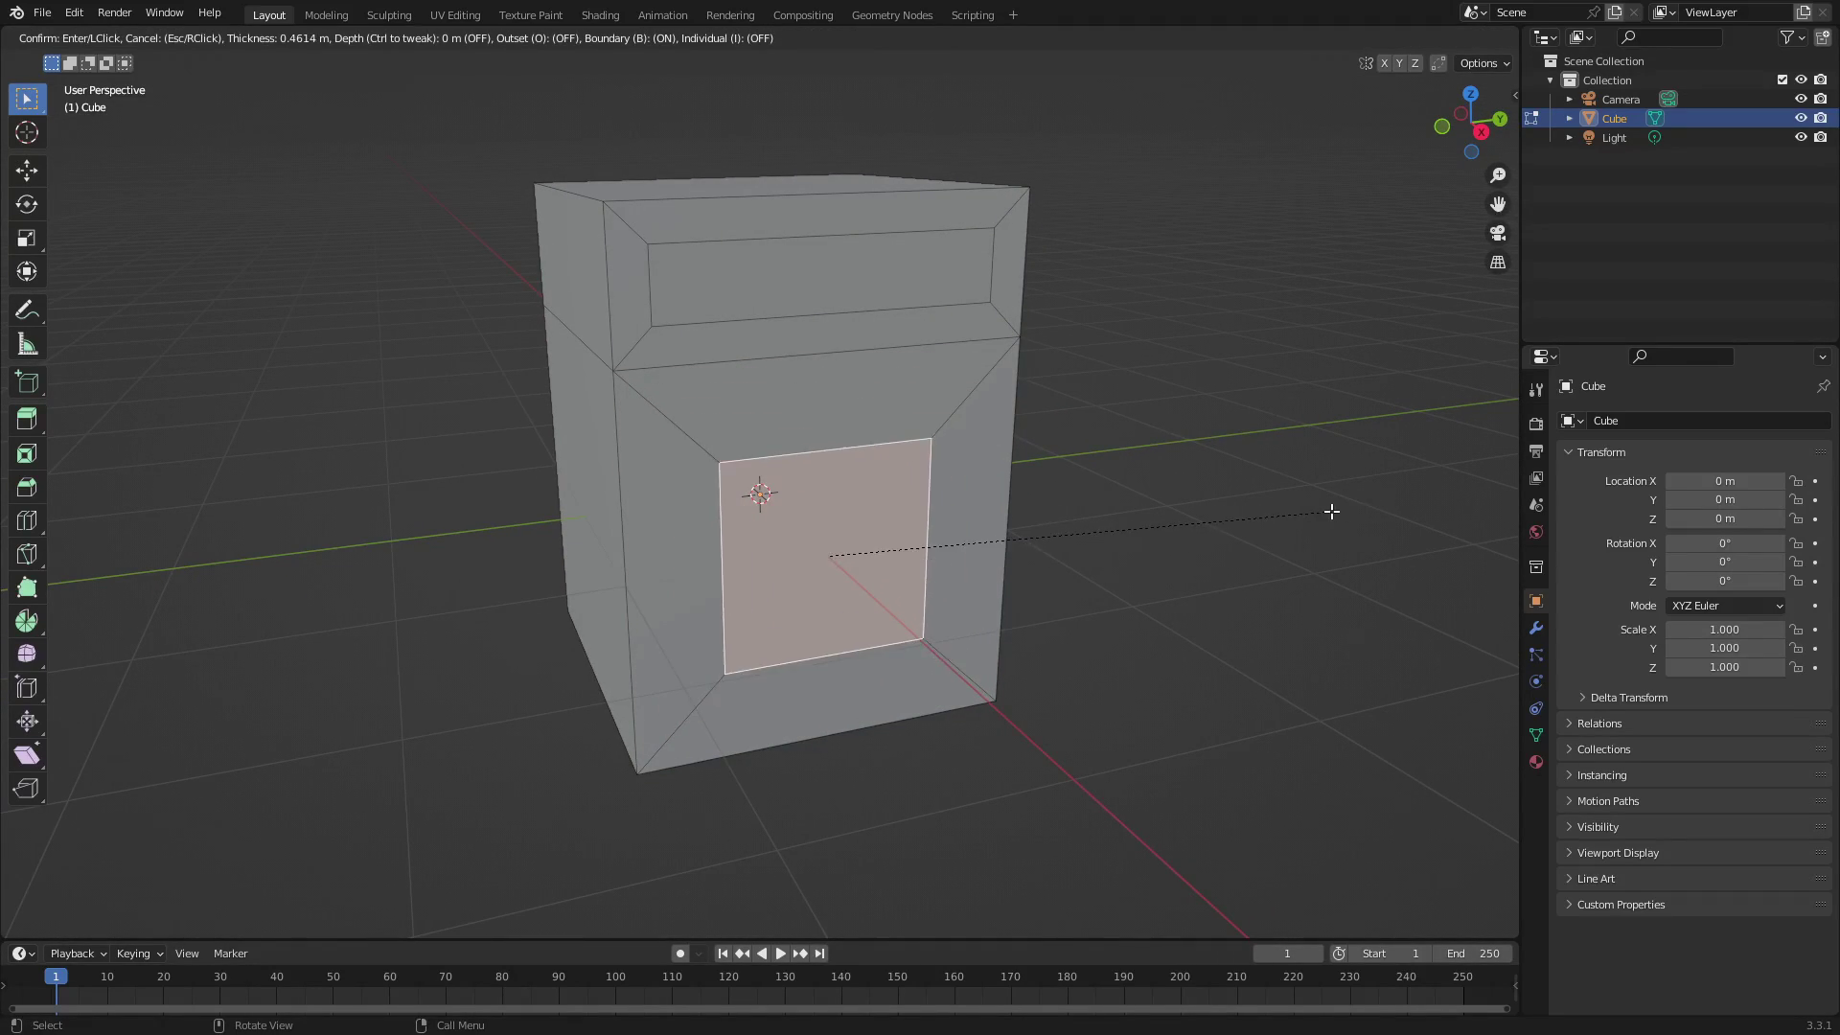
{"action": "key", "text": "Escape"}
{"action": "key", "text": "ctrl+z"}
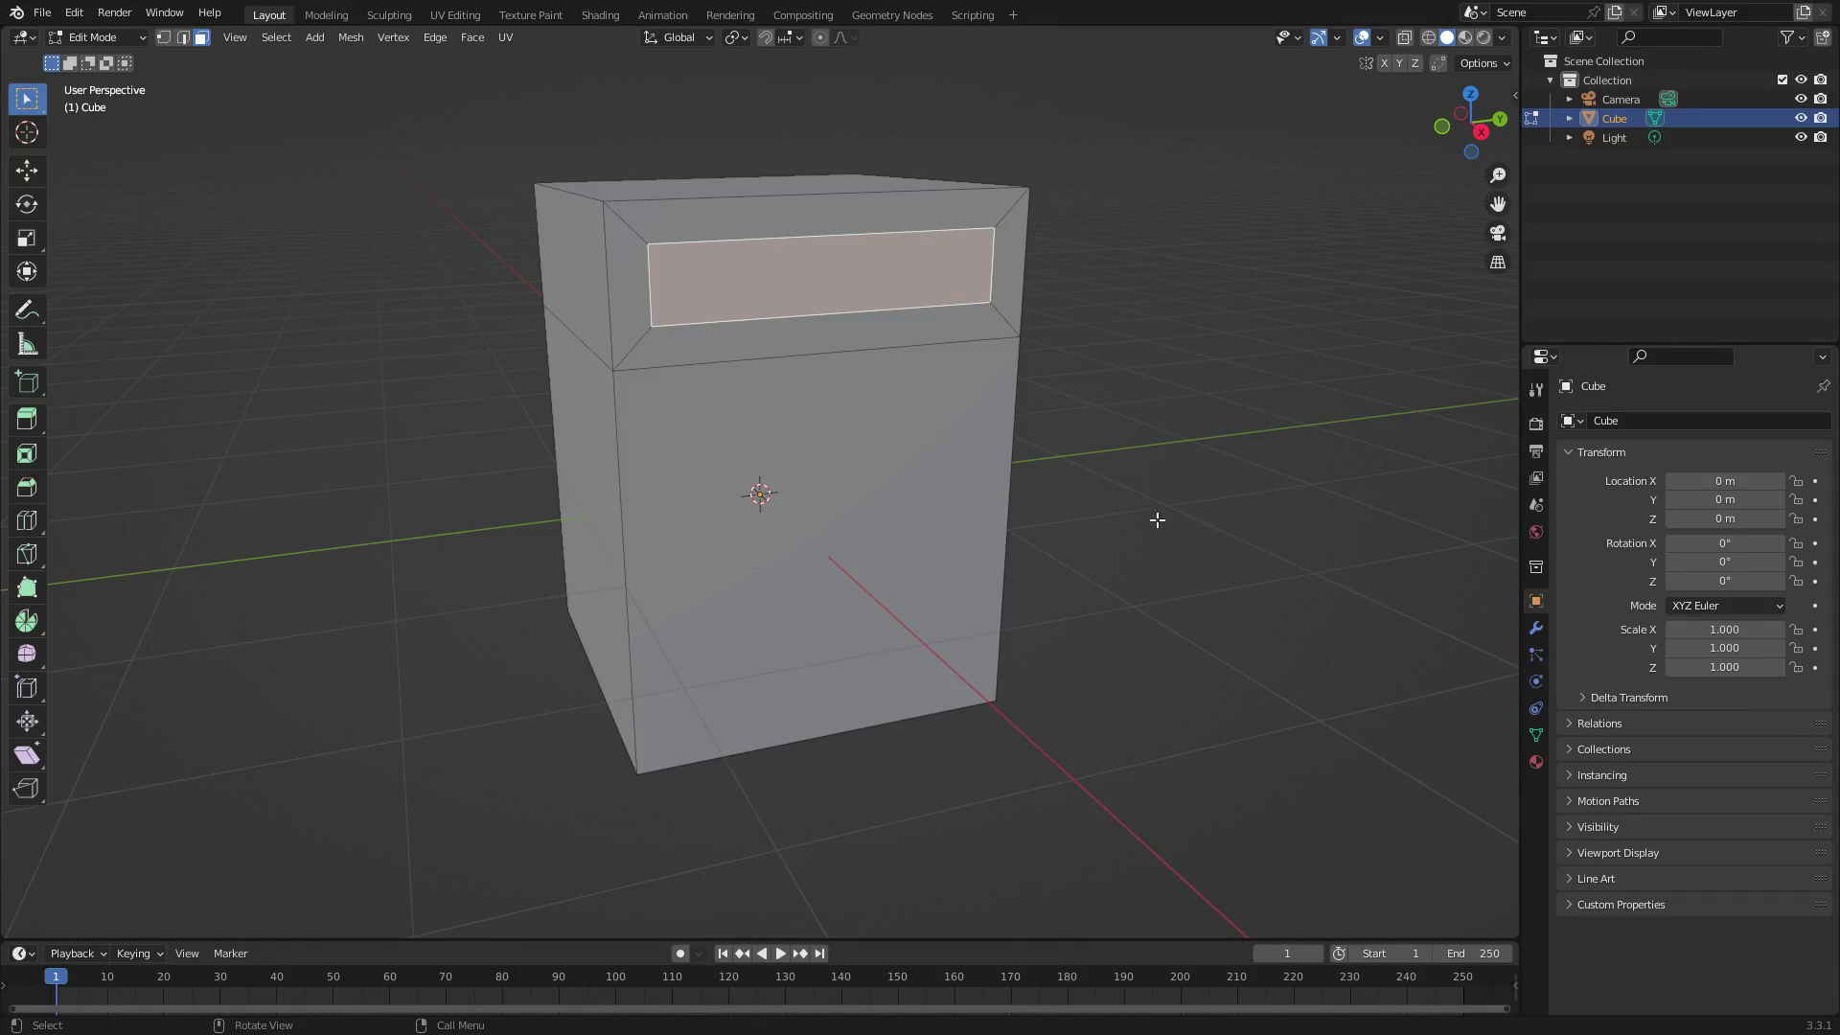
{"action": "middle_click_drag", "start_coordinate": [1156, 520], "coordinate": [1026, 388]}
{"action": "scroll", "coordinate": [1031, 502], "scroll_direction": "up", "scroll_amount": 2}
{"action": "left_click", "coordinate": [1282, 472]}
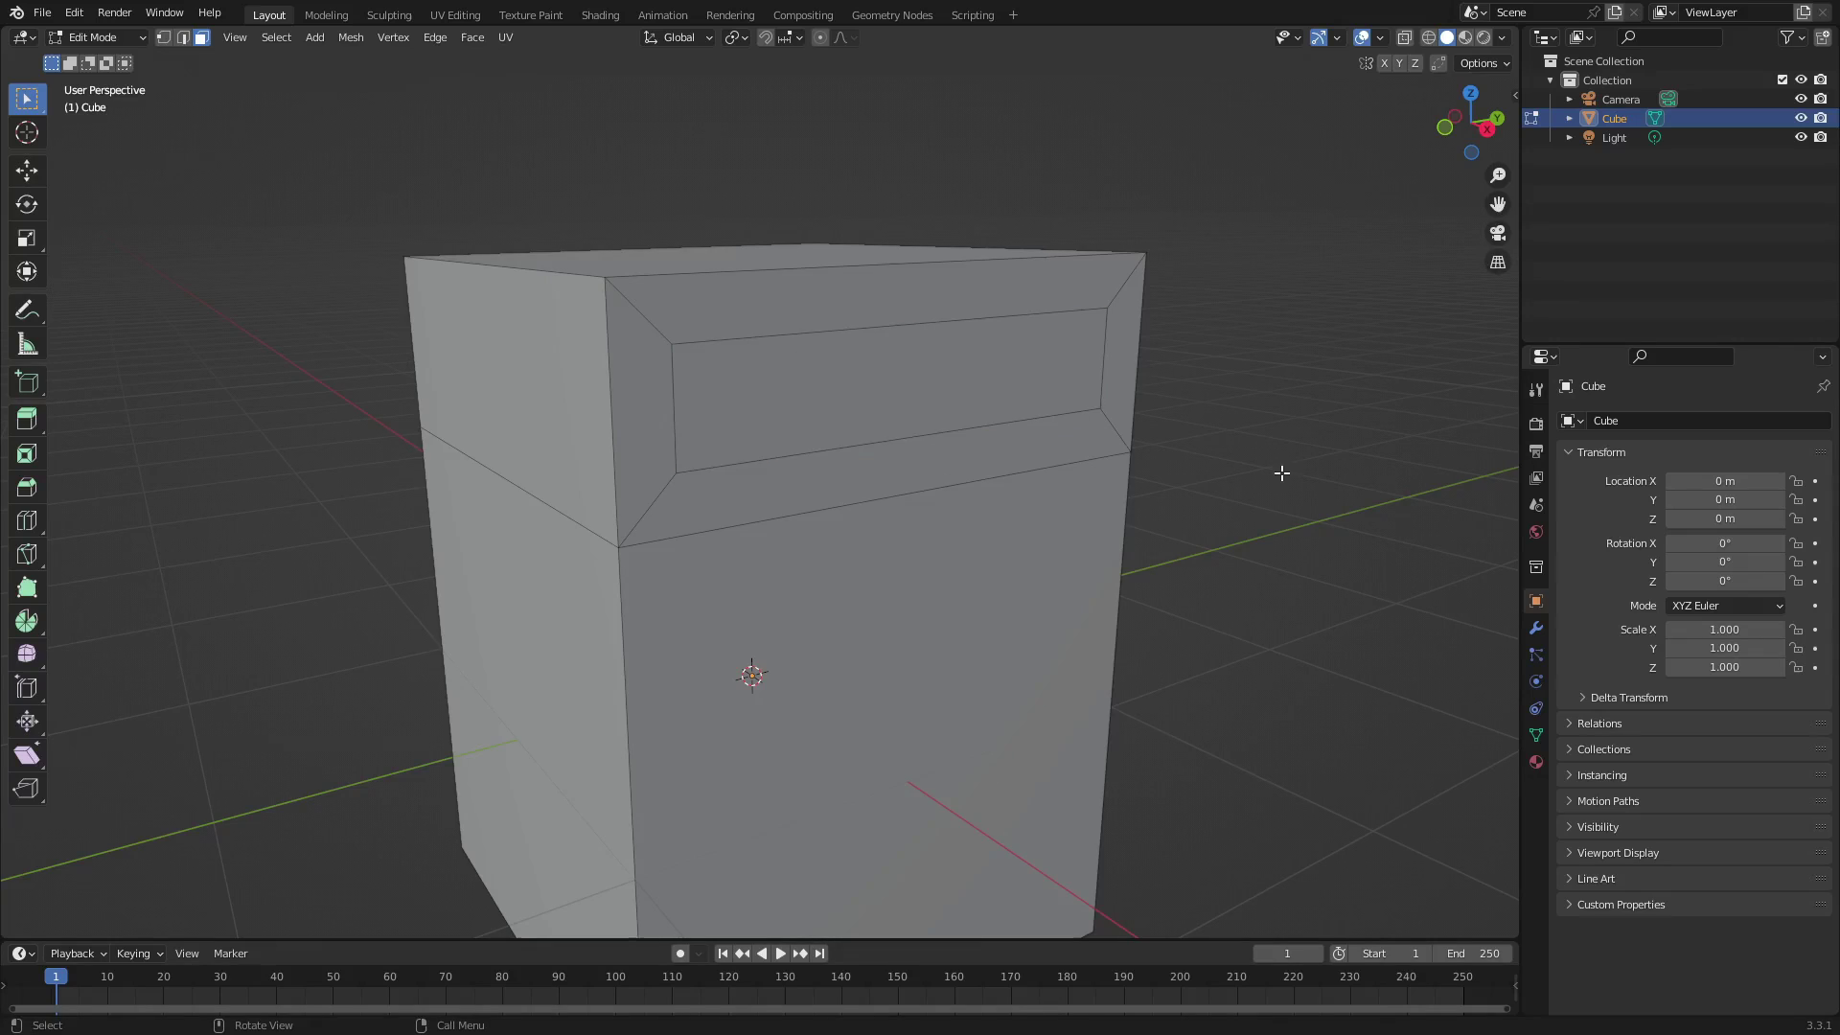
{"action": "middle_click_drag", "start_coordinate": [1282, 472], "coordinate": [1024, 393]}
{"action": "left_click", "coordinate": [899, 488]}
{"action": "left_click", "coordinate": [1279, 414]}
{"action": "left_click", "coordinate": [948, 370]}
{"action": "middle_click_drag", "start_coordinate": [1198, 601], "coordinate": [862, 472]}
{"action": "key", "text": "alt+a"}
Extrude the inset face inward by about 1.1 m to form a recess in the upper section
{"action": "middle_click_drag", "start_coordinate": [1144, 540], "coordinate": [1232, 509]}
{"action": "left_click", "coordinate": [954, 426]}
{"action": "key", "text": "e"}
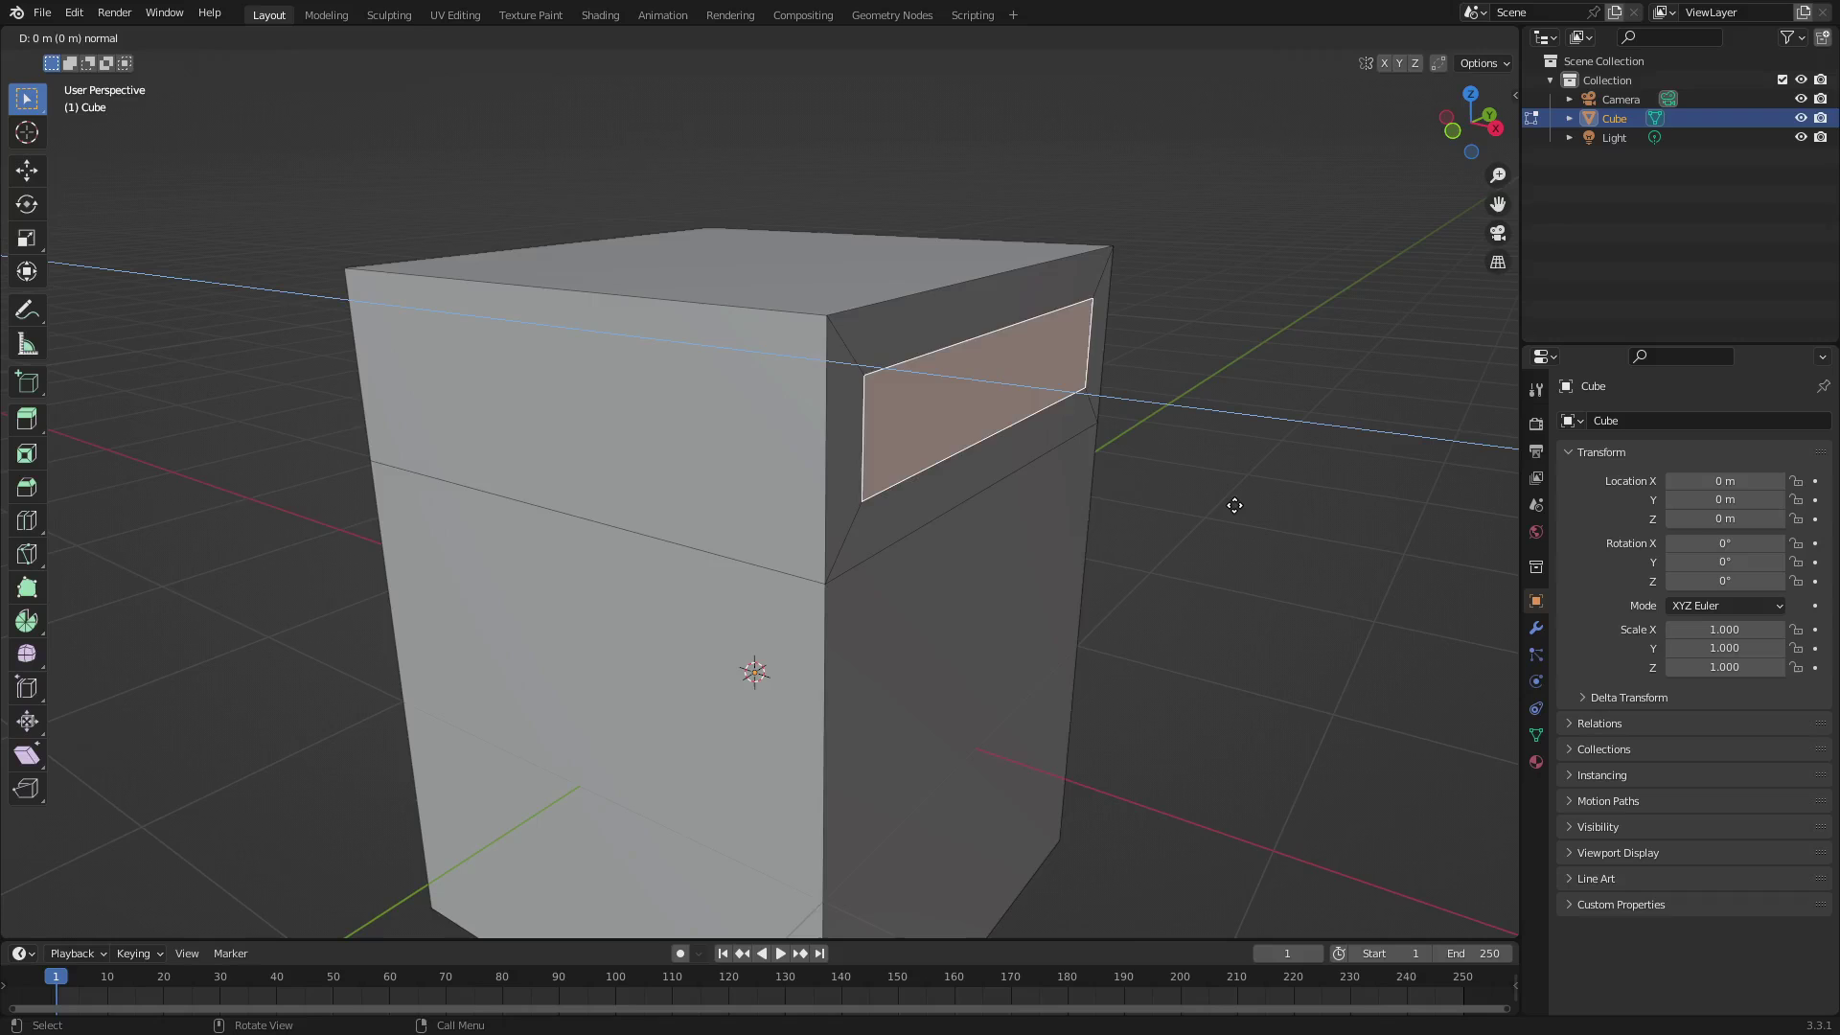
{"action": "left_click", "coordinate": [984, 415]}
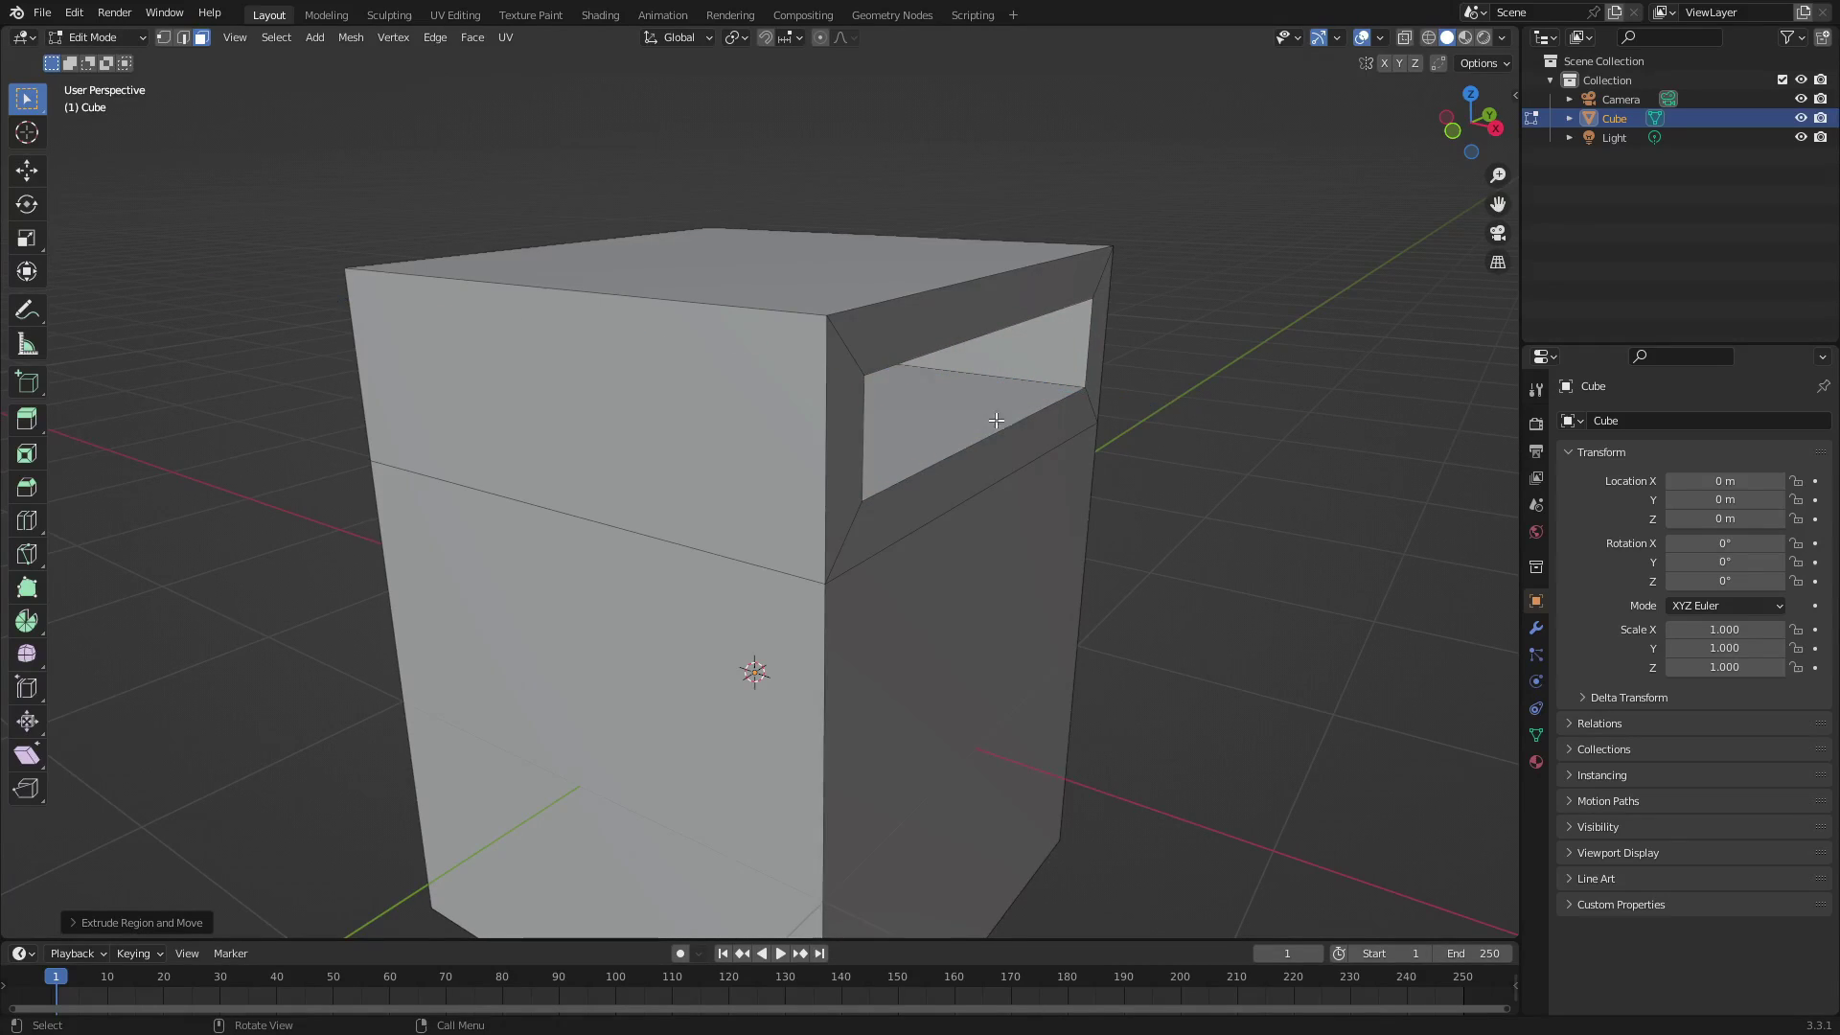
{"action": "middle_click_drag", "start_coordinate": [984, 415], "coordinate": [883, 447]}
Return to Object Mode and show the box in wireframe to inspect the recess's depth from the front
{"action": "key", "text": "Tab"}
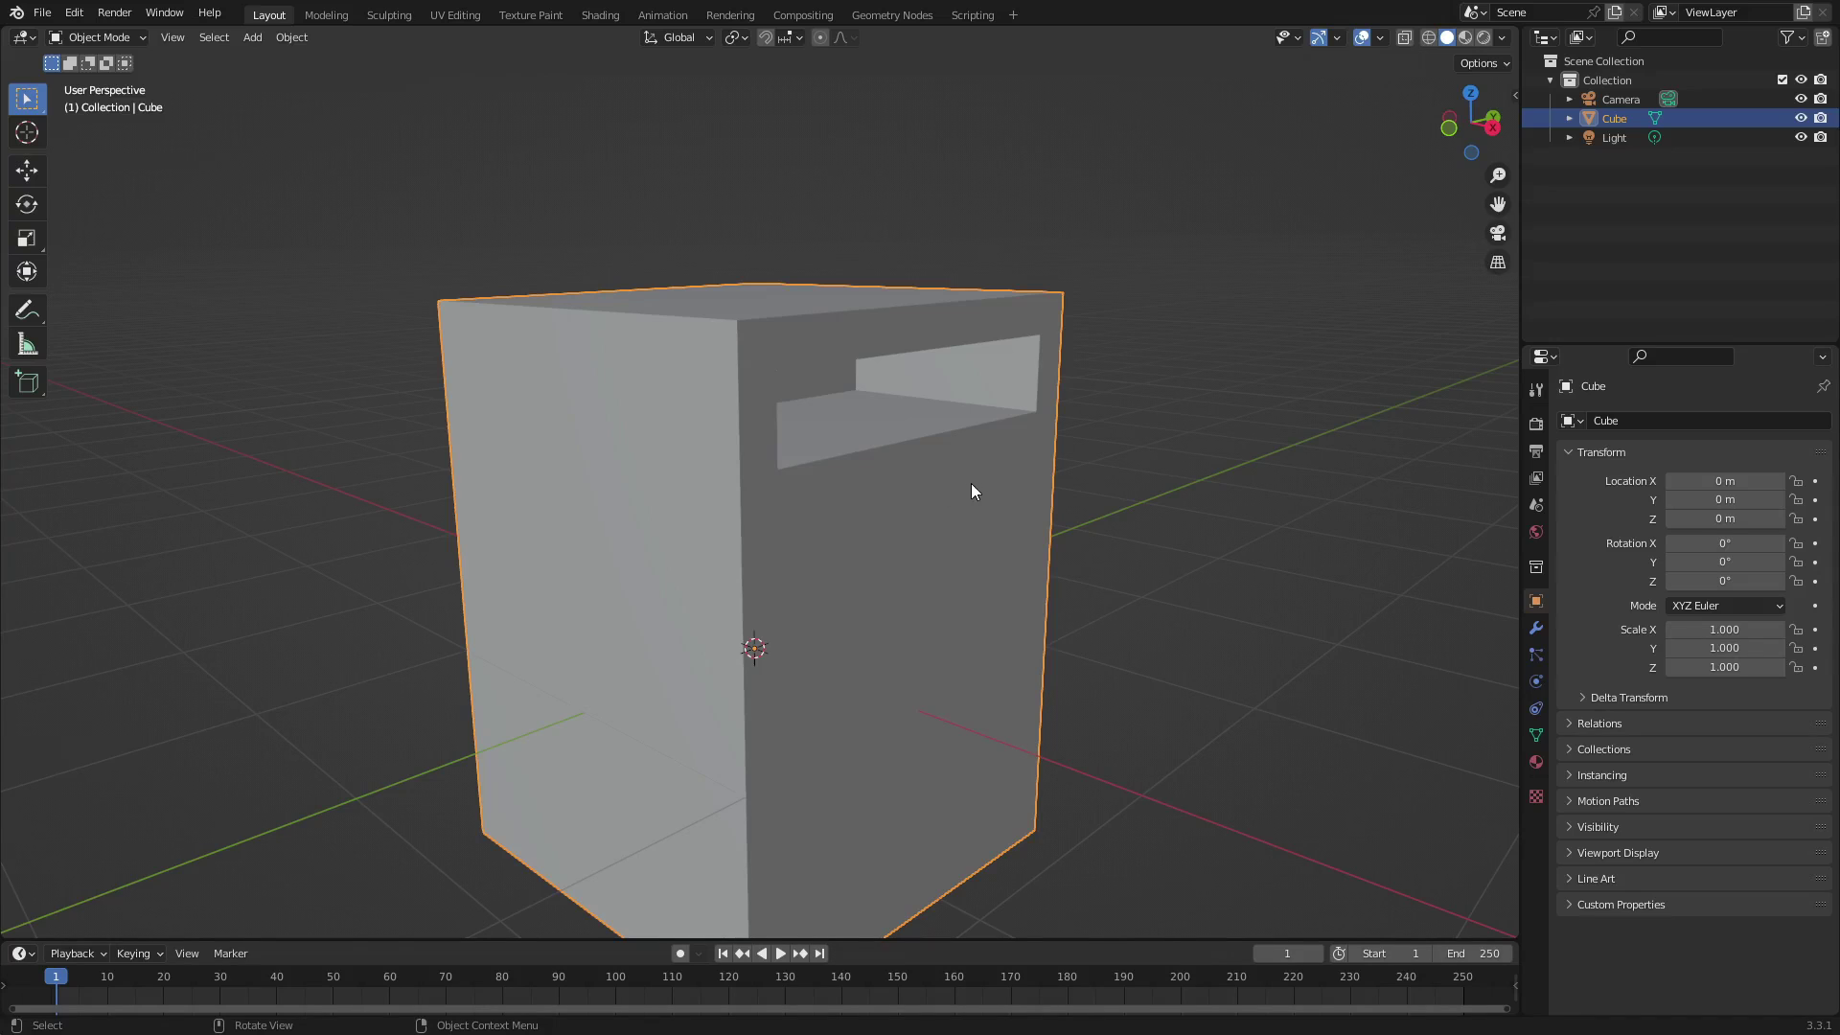
{"action": "middle_click_drag", "start_coordinate": [987, 486], "coordinate": [853, 455]}
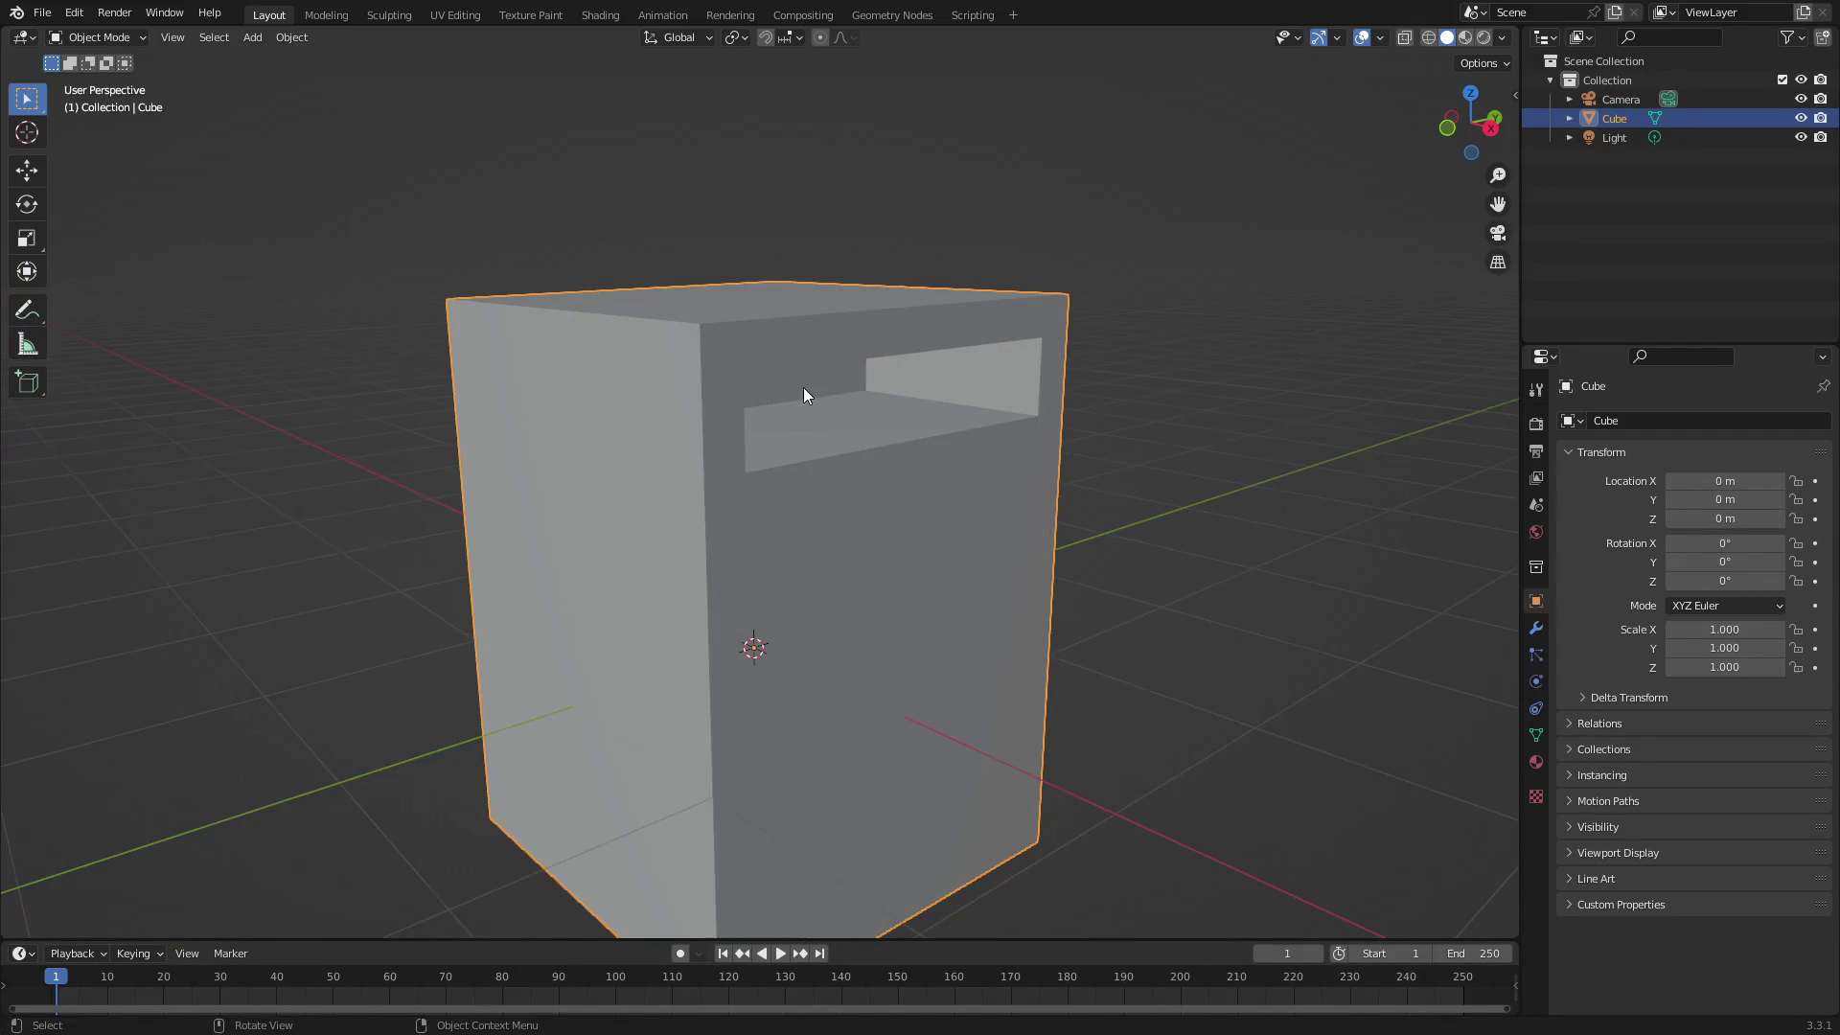
{"action": "middle_click_drag", "start_coordinate": [803, 392], "coordinate": [554, 446]}
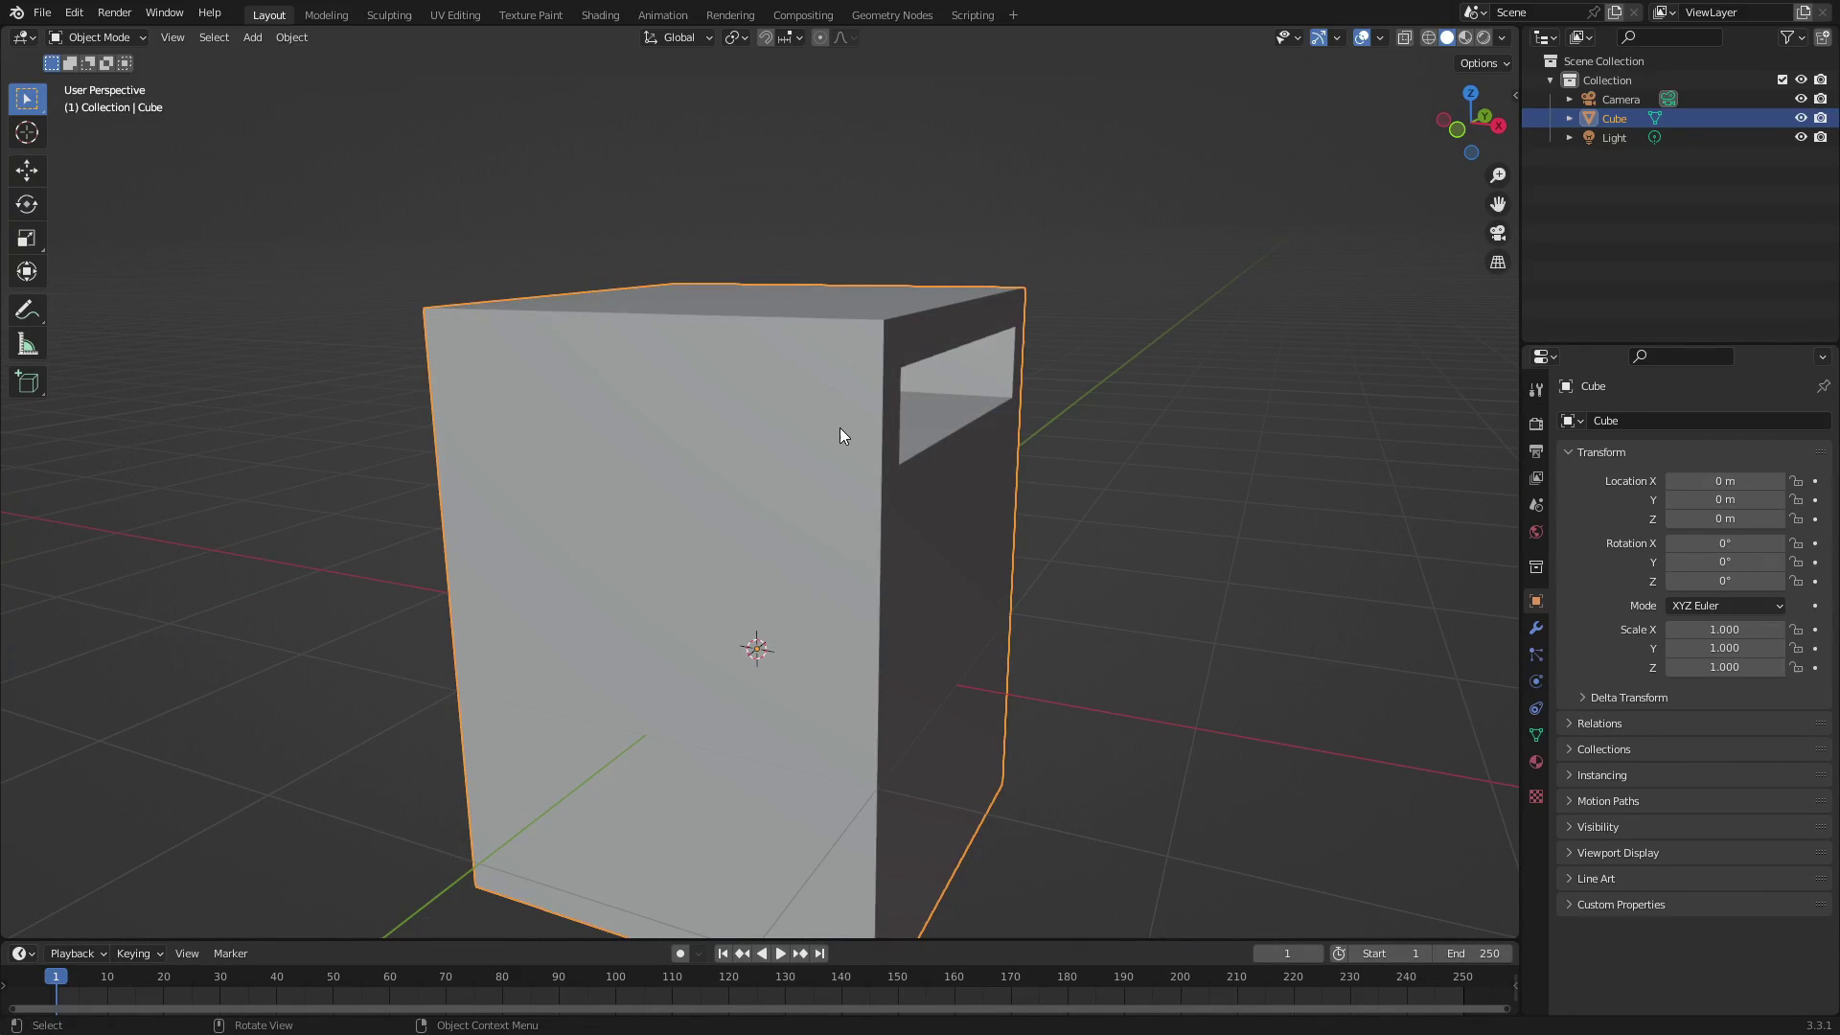
{"action": "left_click", "coordinate": [1428, 38]}
{"action": "middle_click_drag", "start_coordinate": [902, 467], "coordinate": [867, 338]}
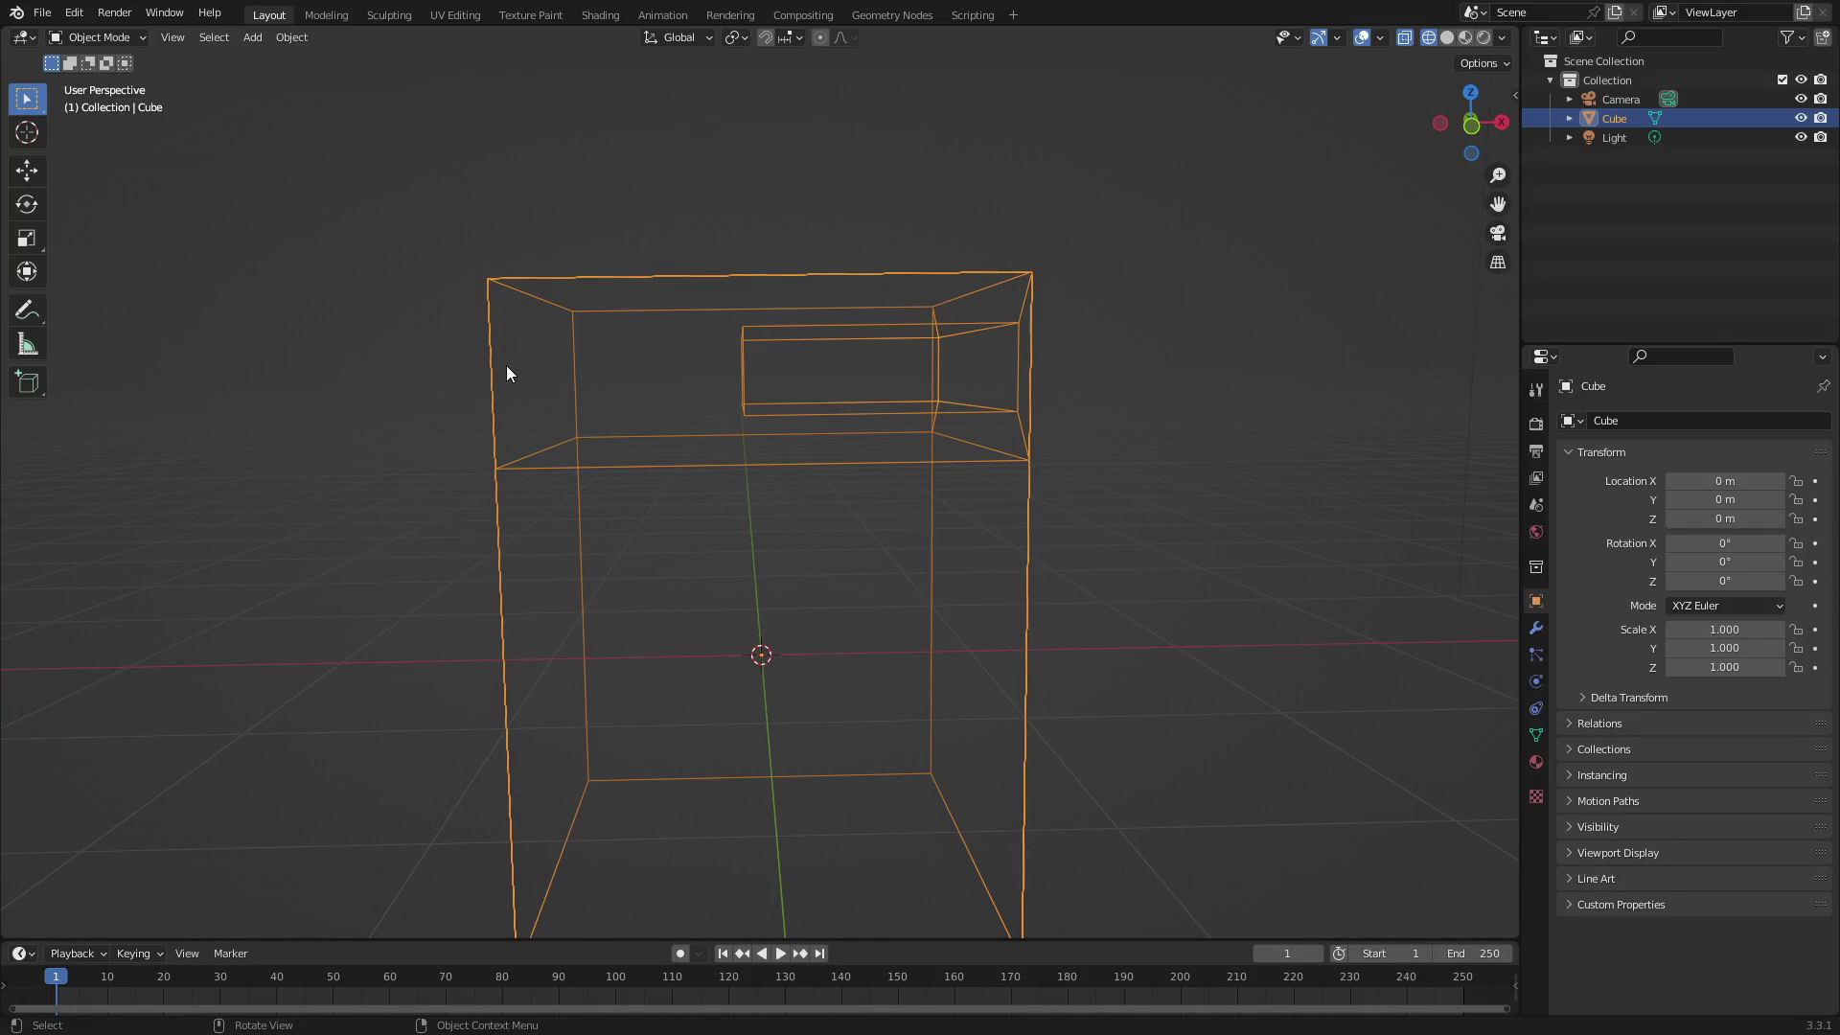
{"action": "key", "text": "KP_1"}
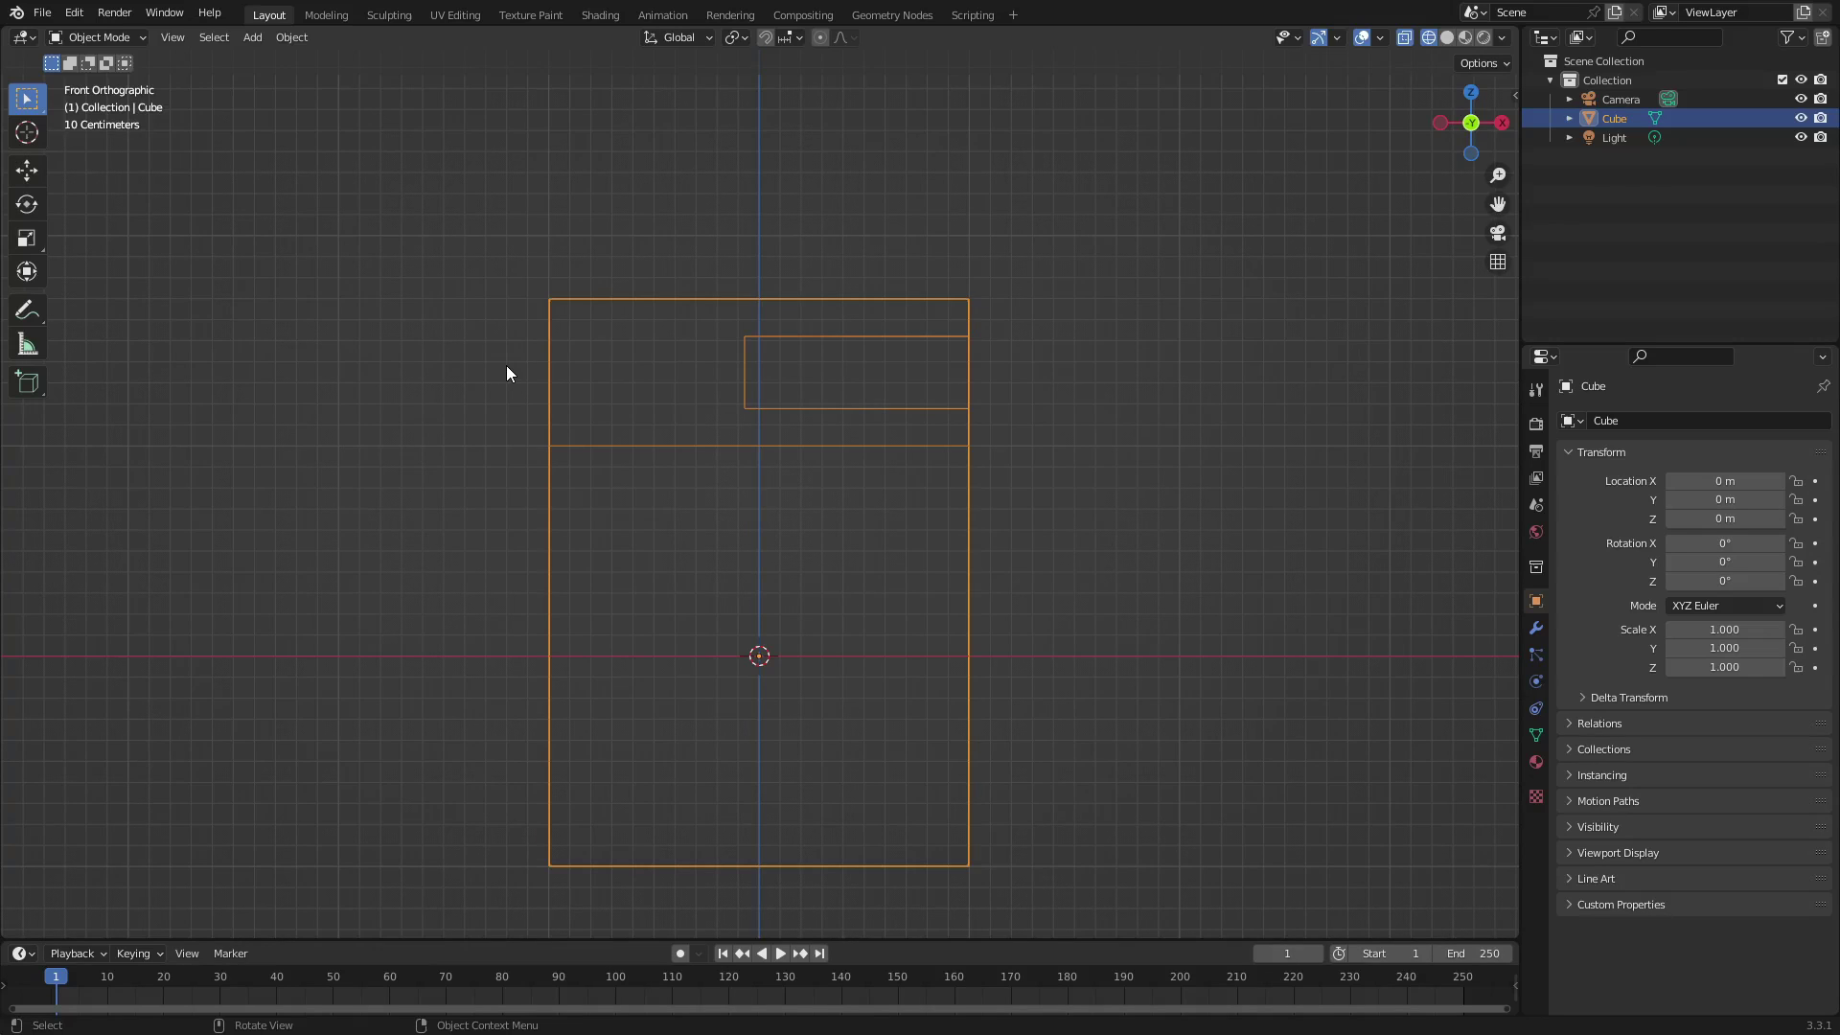
{"action": "middle_click_drag", "start_coordinate": [543, 226], "coordinate": [1020, 441]}
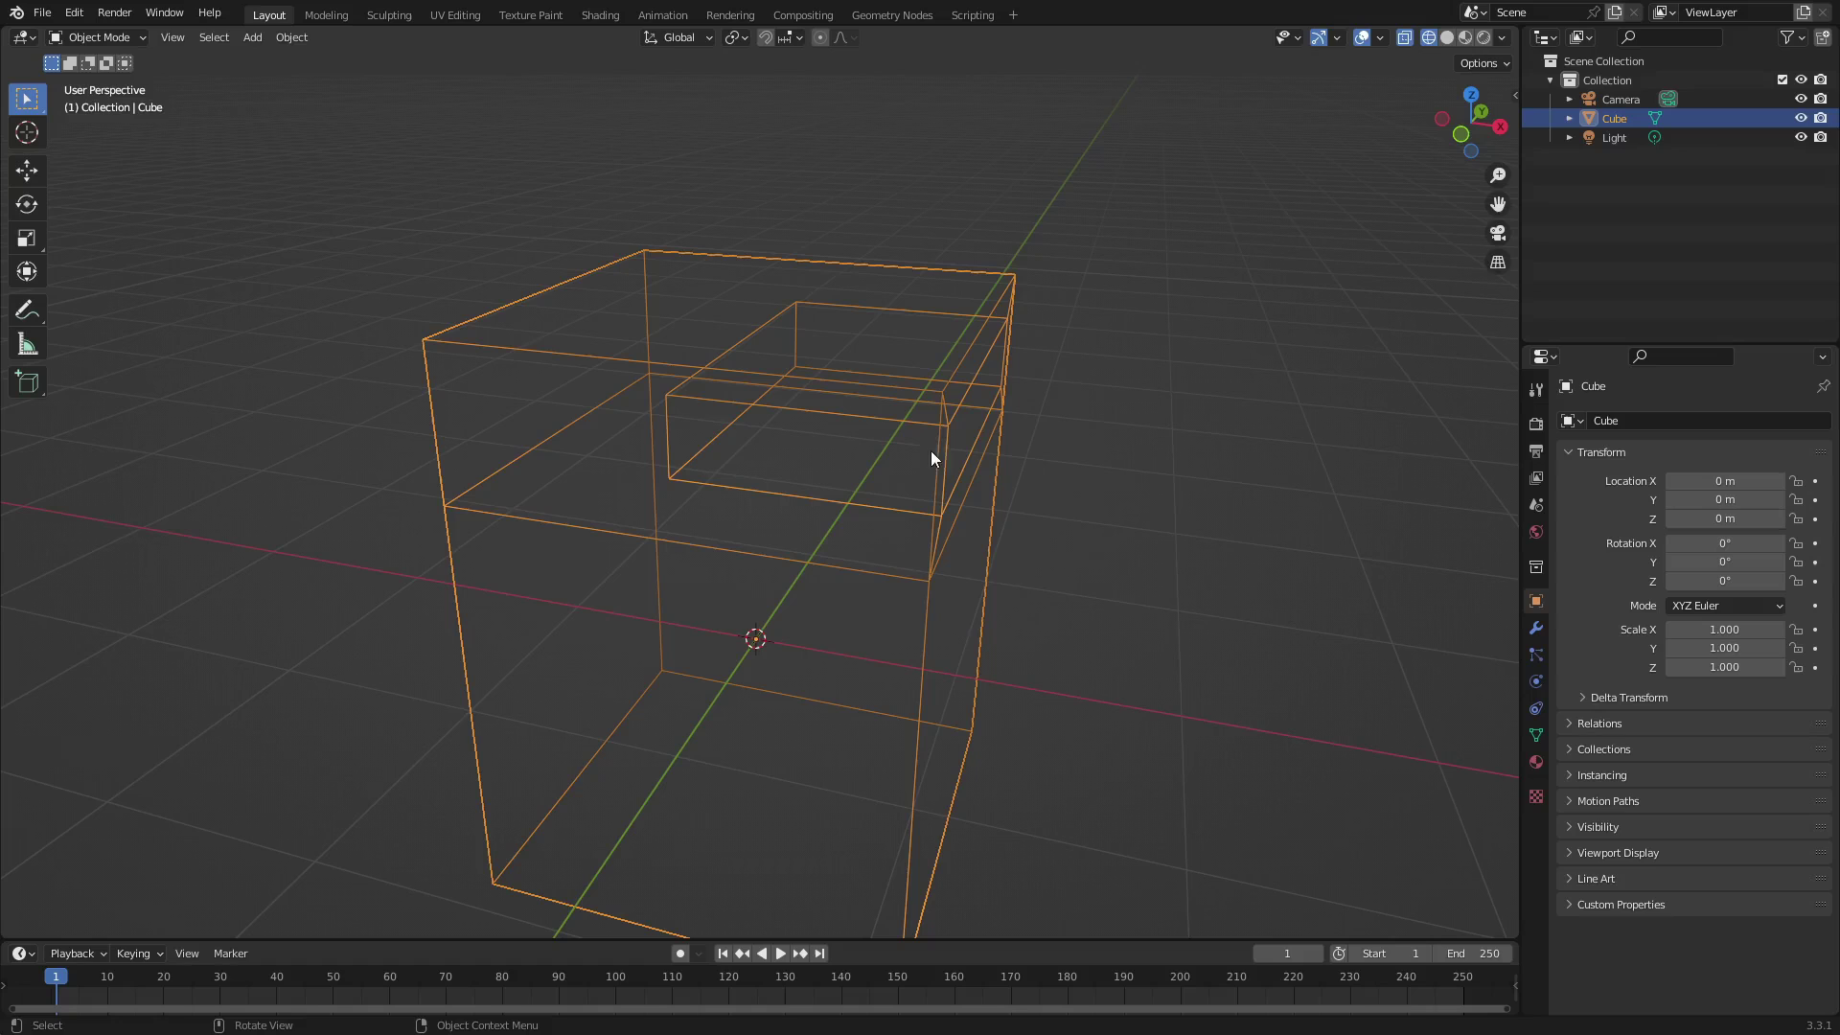
Rotate the box -90° about the global Z axis and check its recess in solid shading
{"action": "key", "text": "r"}
{"action": "key", "text": "z"}
{"action": "key", "text": "9"}
{"action": "key", "text": "0"}
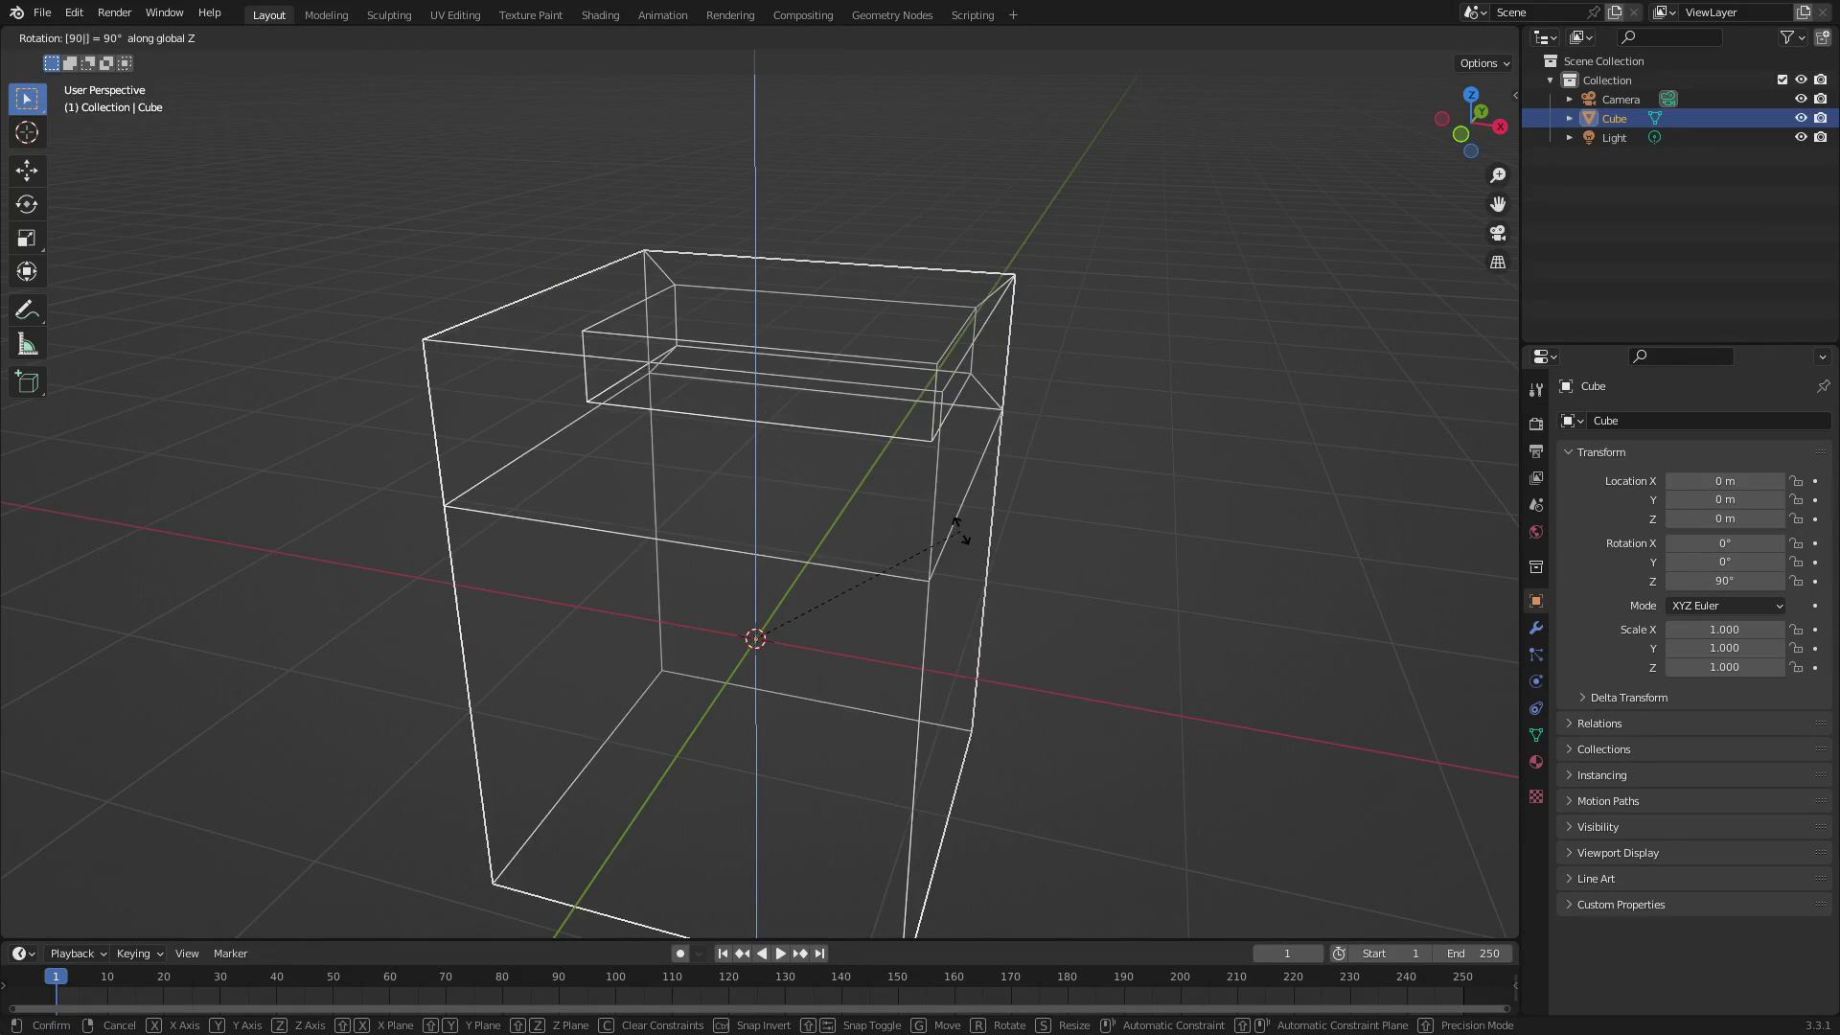
{"action": "key", "text": "minus"}
{"action": "key", "text": "Return"}
{"action": "middle_click_drag", "start_coordinate": [962, 527], "coordinate": [693, 479]}
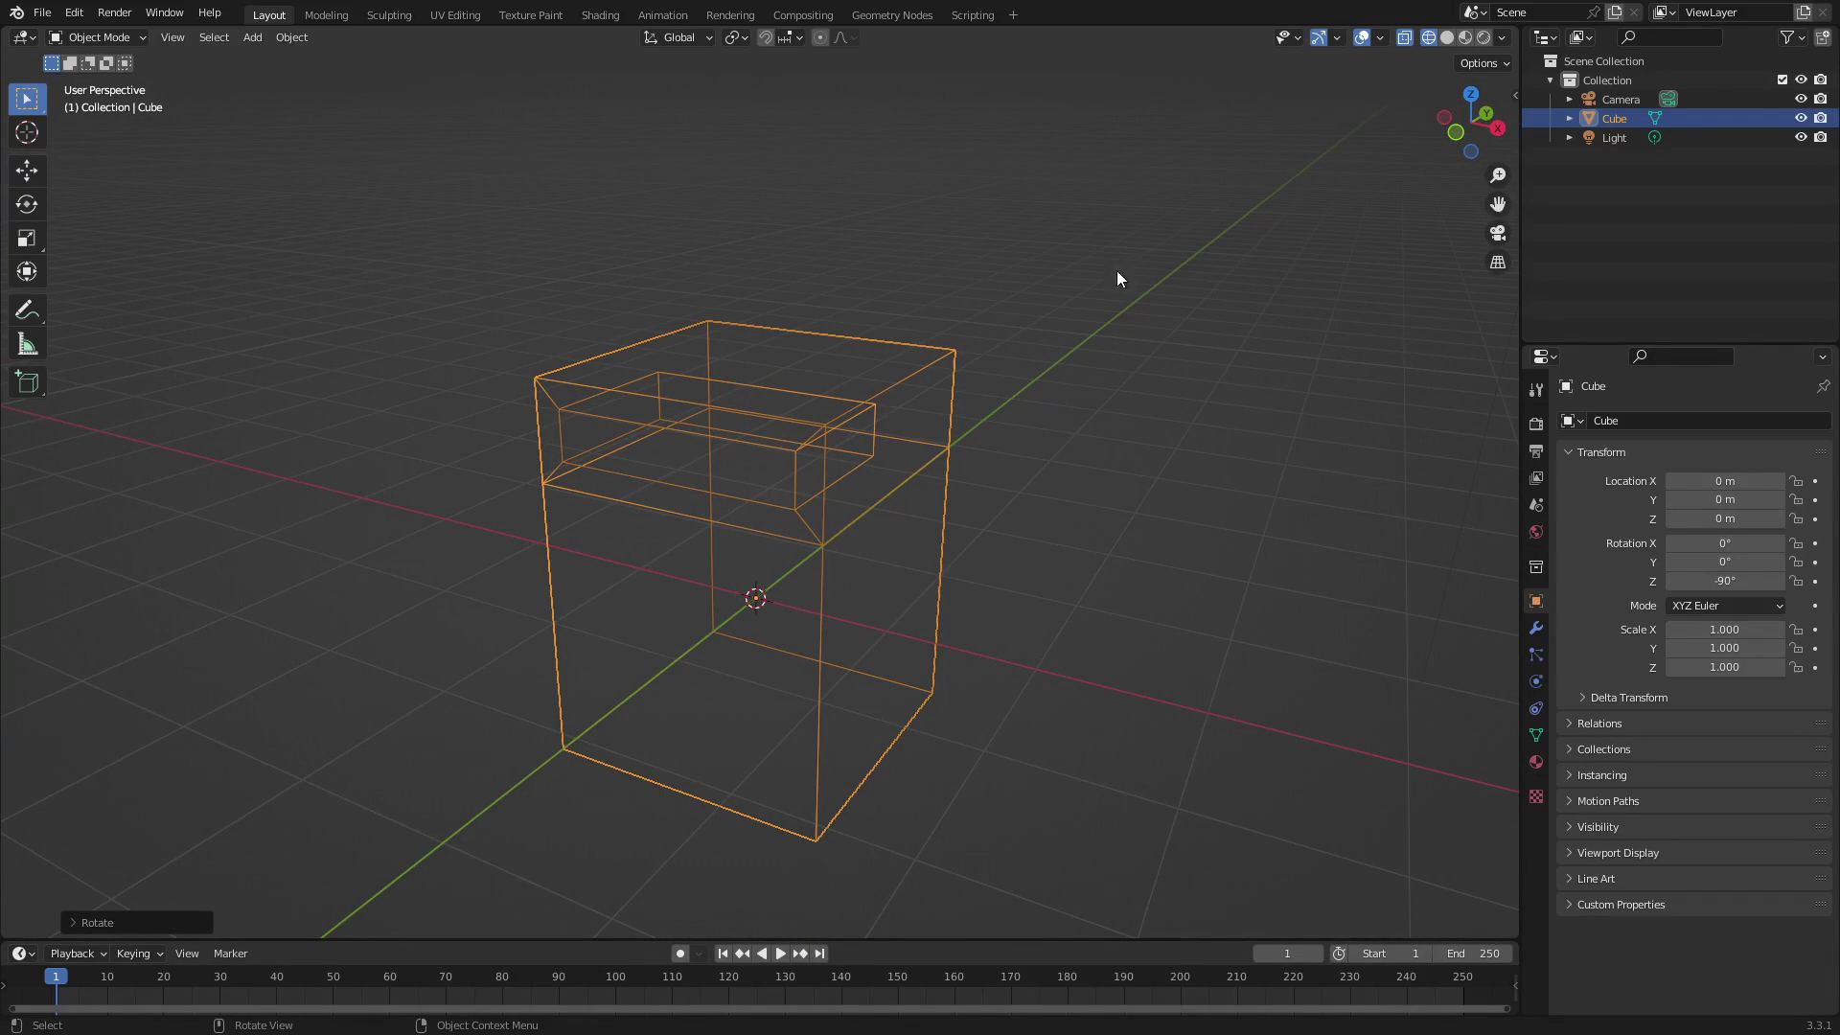
{"action": "left_click", "coordinate": [1448, 37]}
{"action": "mouse_move", "coordinate": [745, 377]}
{"action": "middle_mouse_down", "text": "alt"}
{"action": "mouse_move", "coordinate": [768, 422]}
{"action": "mouse_move", "coordinate": [924, 480]}
{"action": "mouse_move", "coordinate": [845, 496]}
{"action": "mouse_move", "coordinate": [776, 460]}
{"action": "mouse_move", "coordinate": [830, 502]}
{"action": "middle_mouse_up", "text": "alt"}
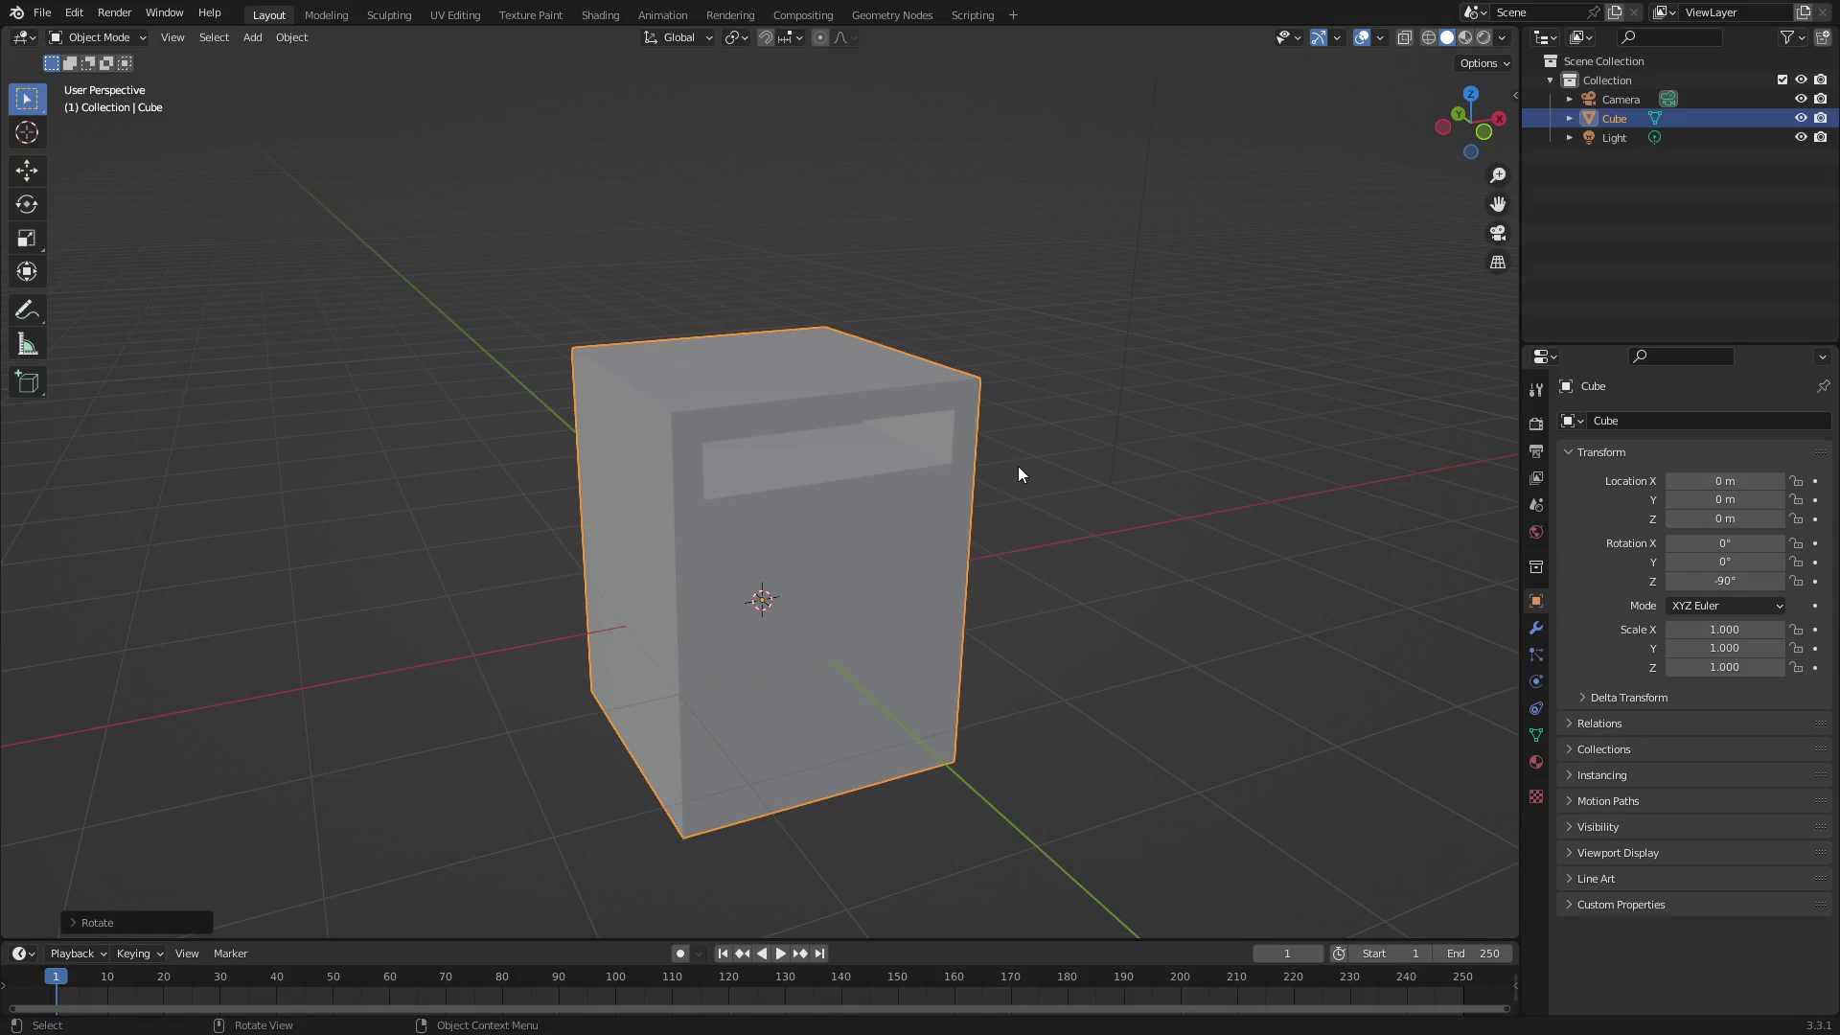
In a right-side wireframe view, move the recess's back face about 0.77 m along global Y to deepen the recess
{"action": "left_click", "coordinate": [1412, 39]}
{"action": "key", "text": "KP_3"}
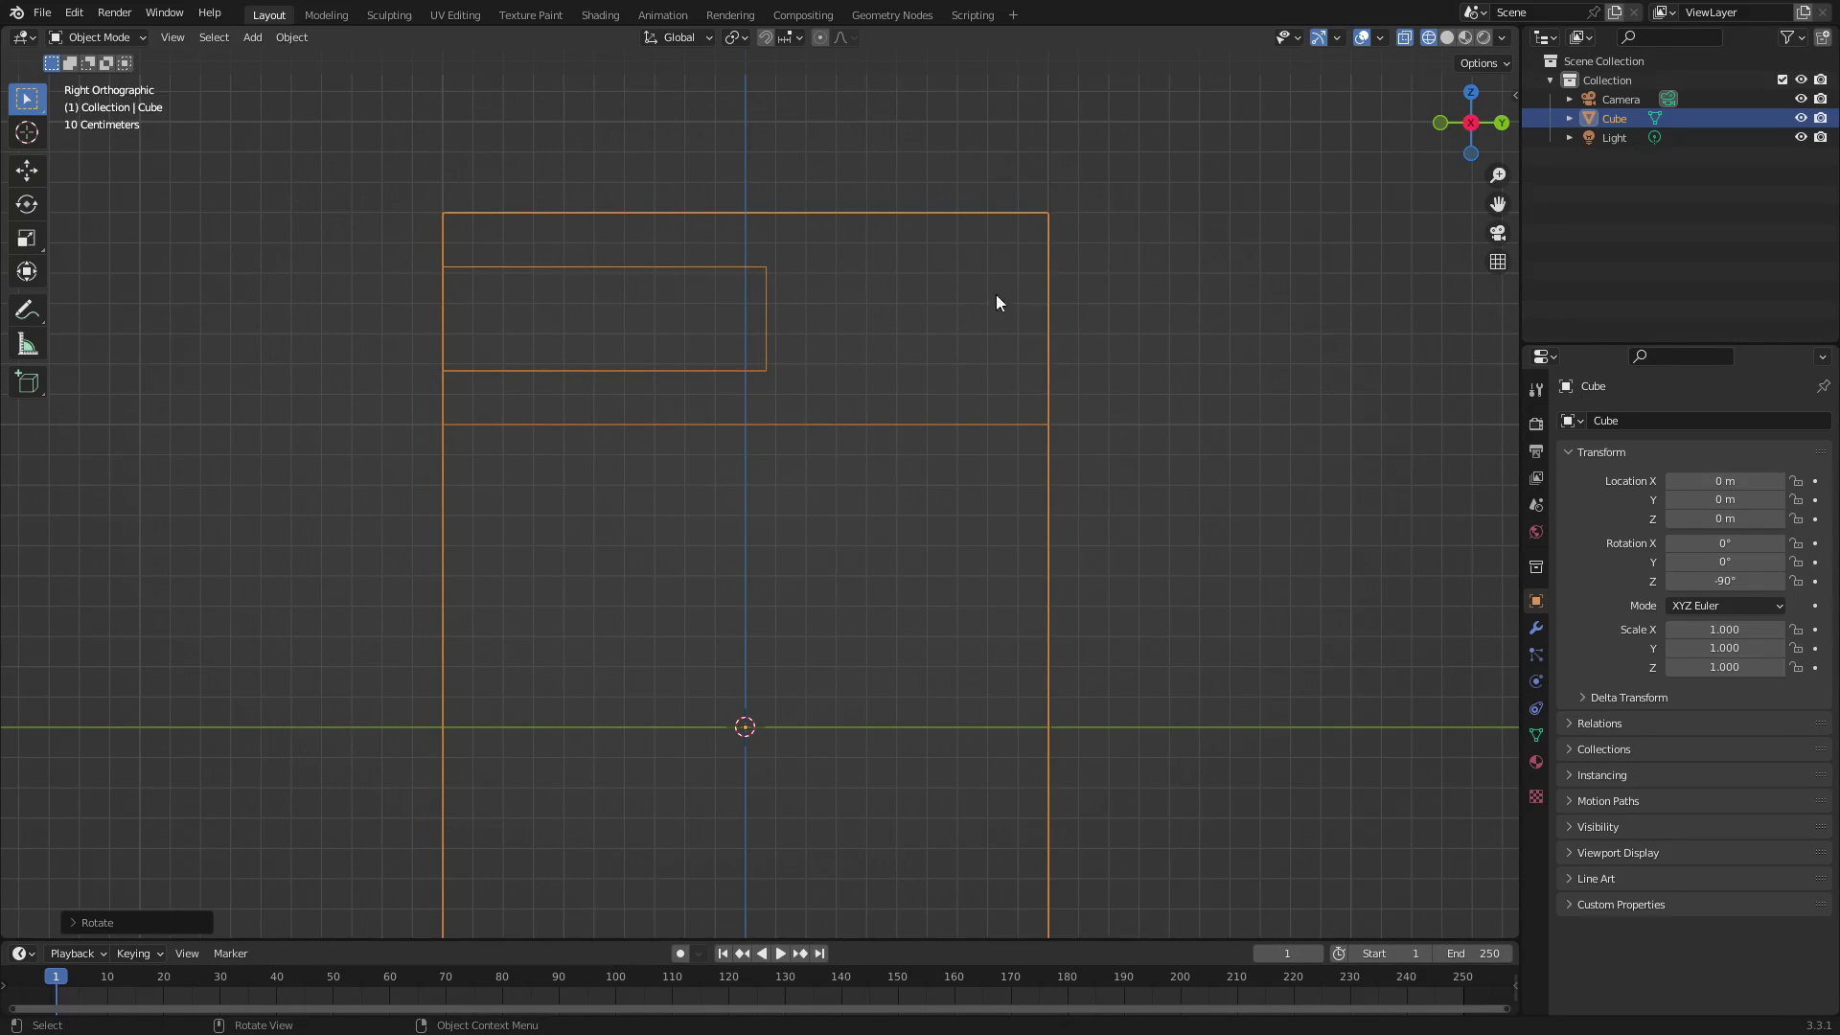
{"action": "key", "text": "Tab"}
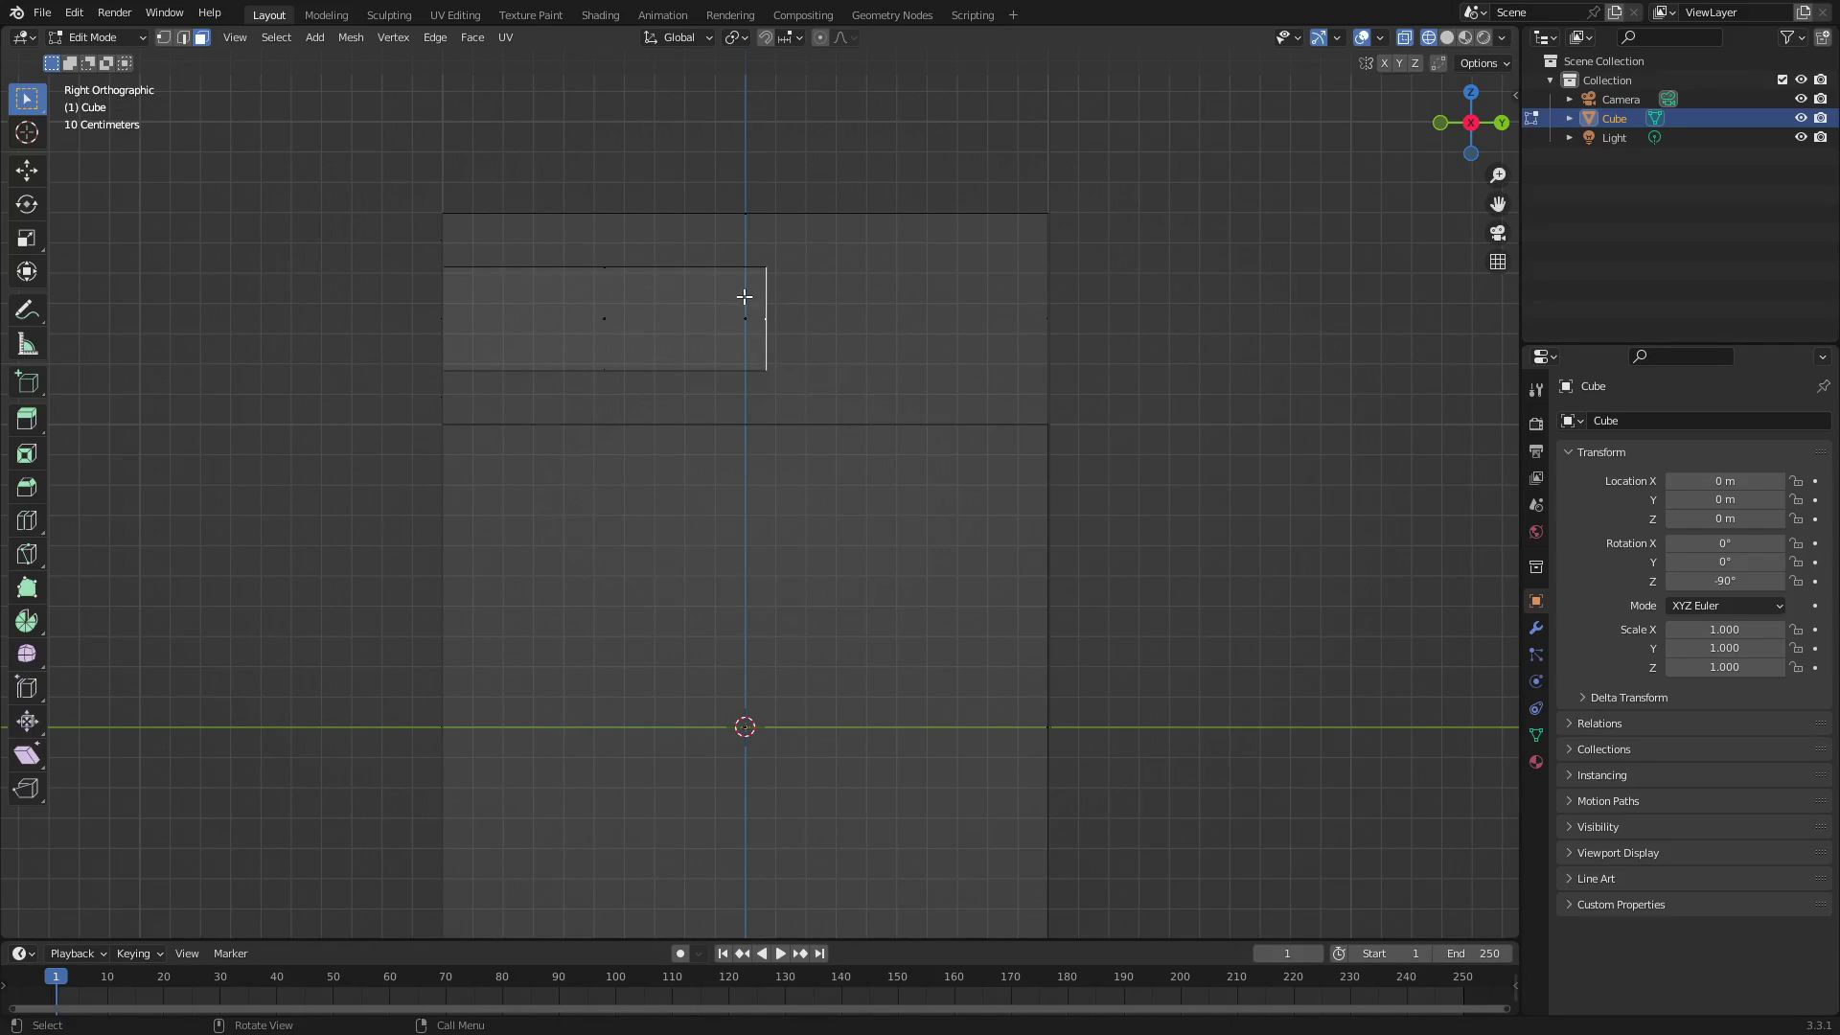
{"action": "key", "text": "g"}
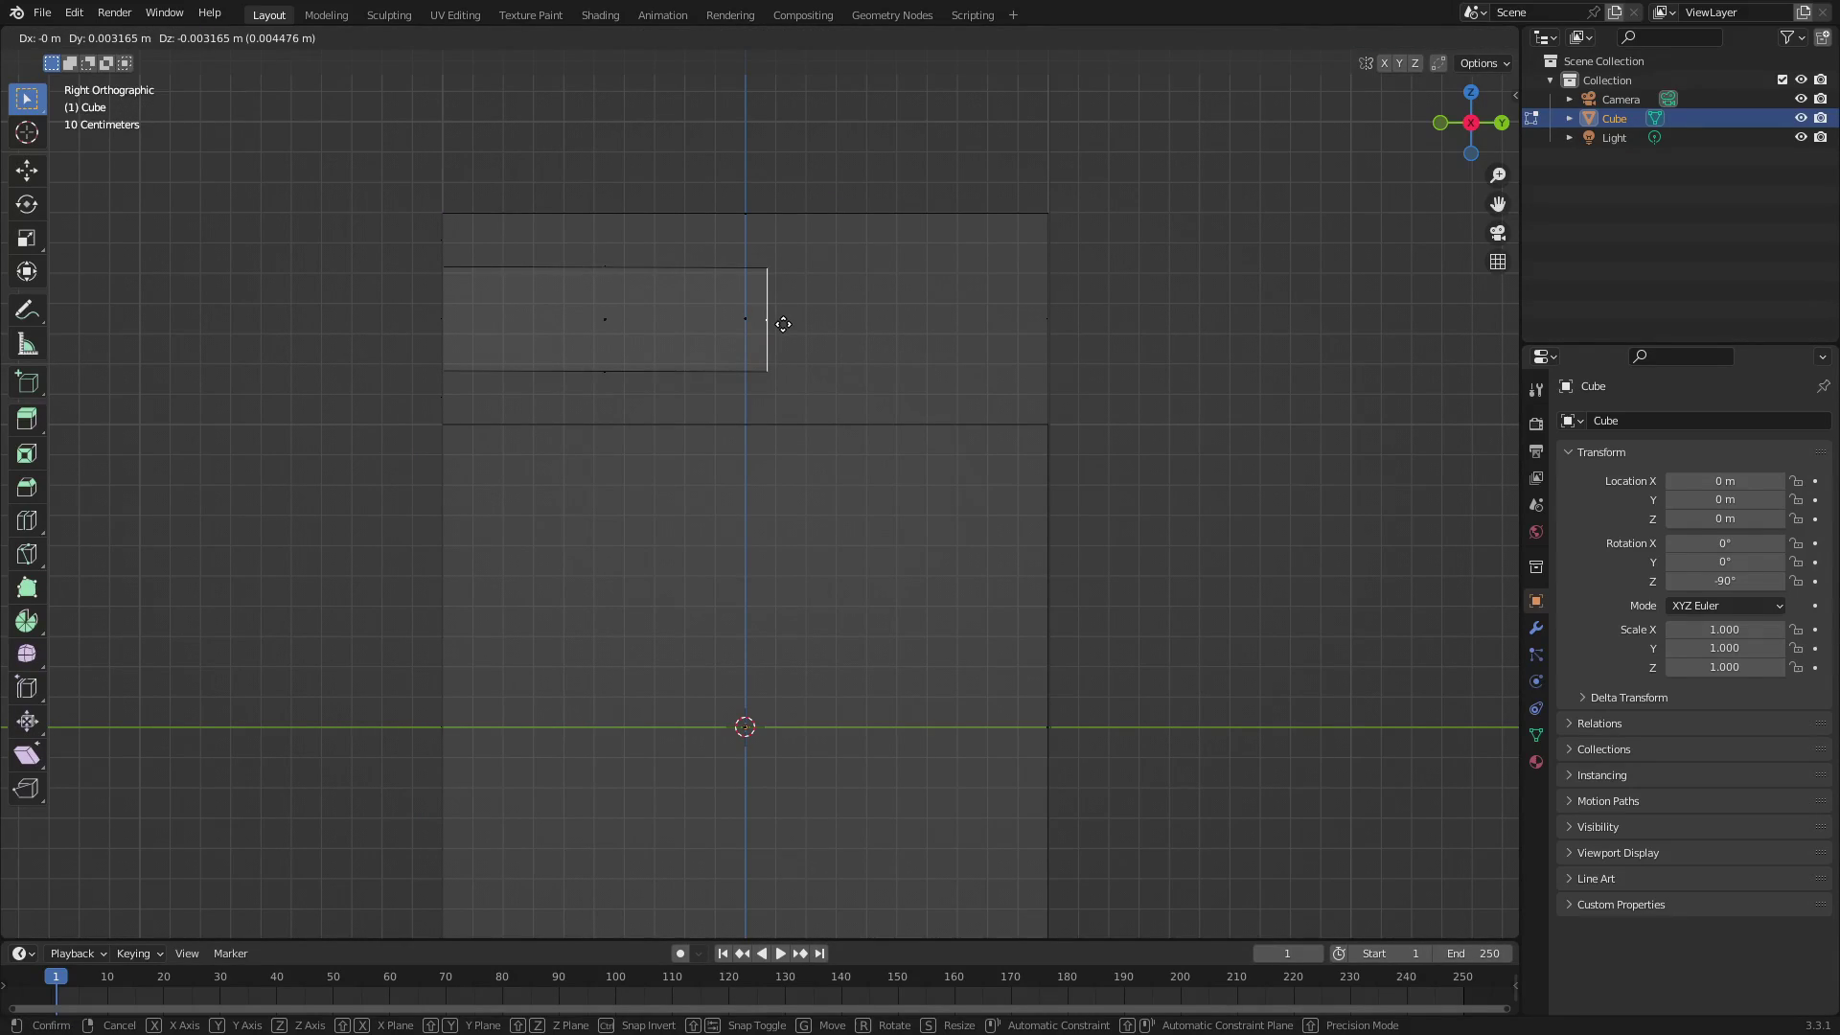
{"action": "key", "text": "y"}
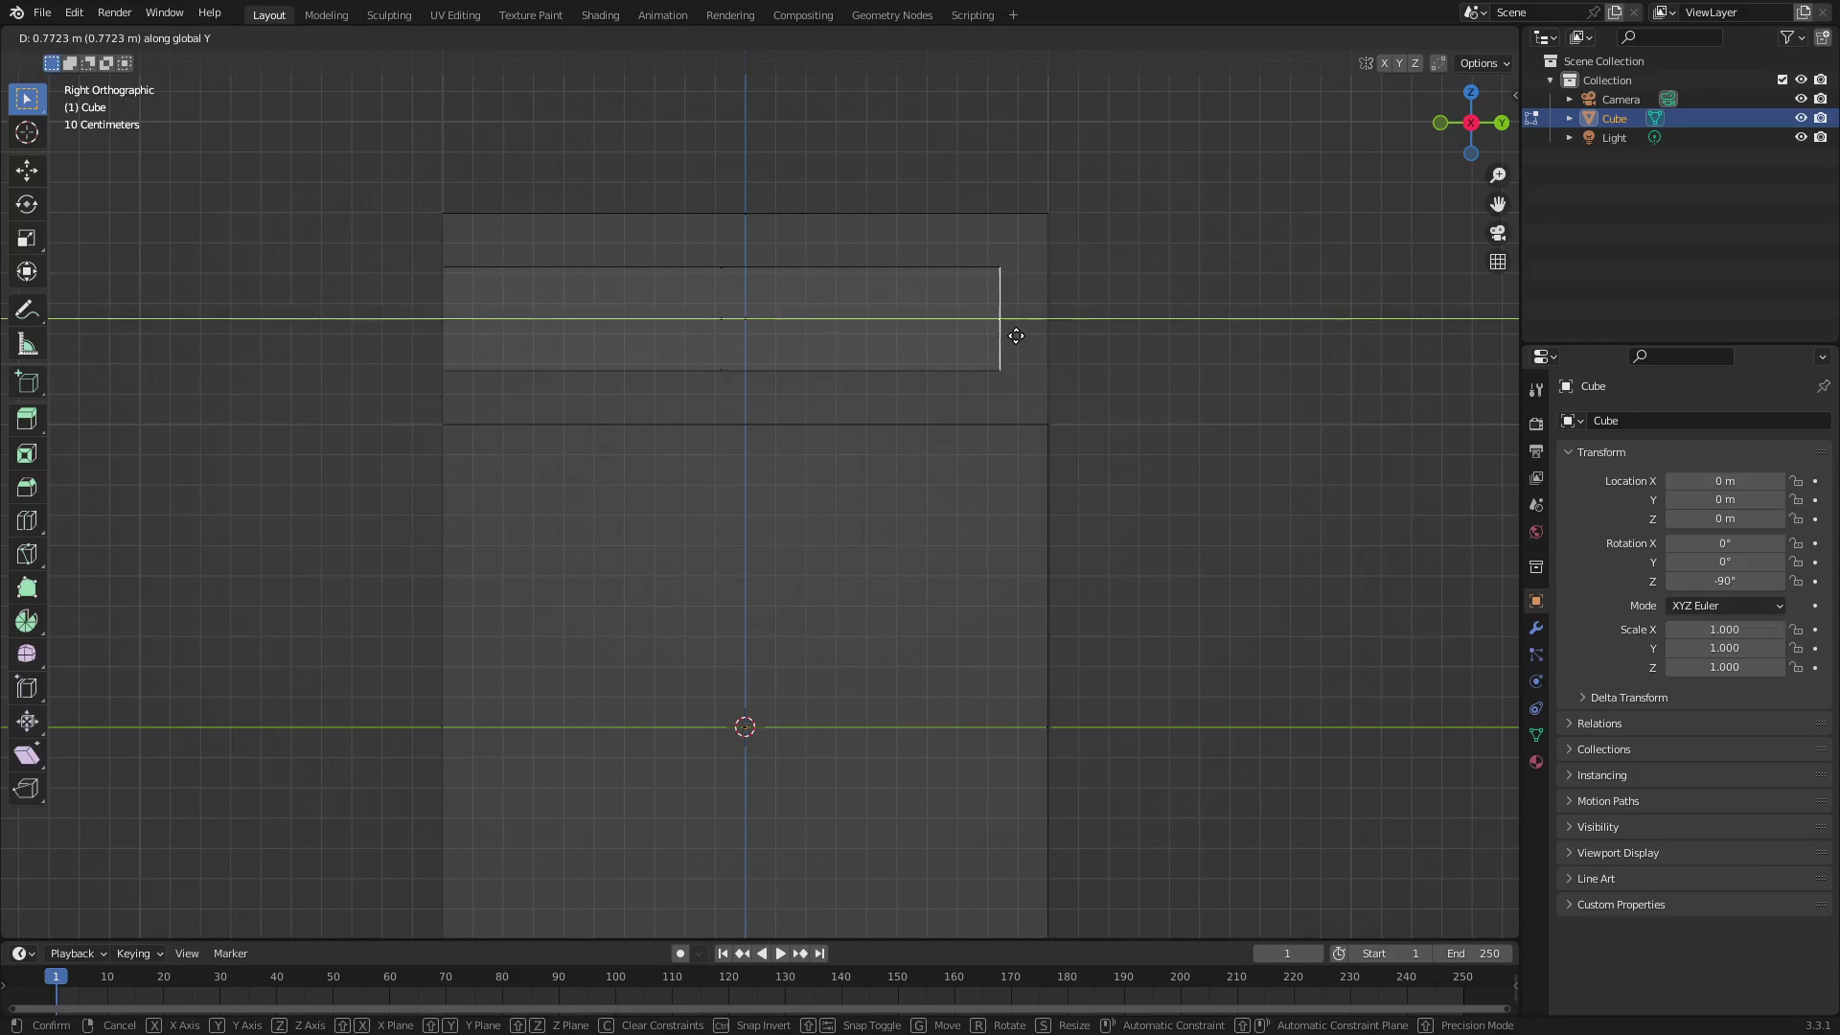
{"action": "left_click", "coordinate": [1016, 336]}
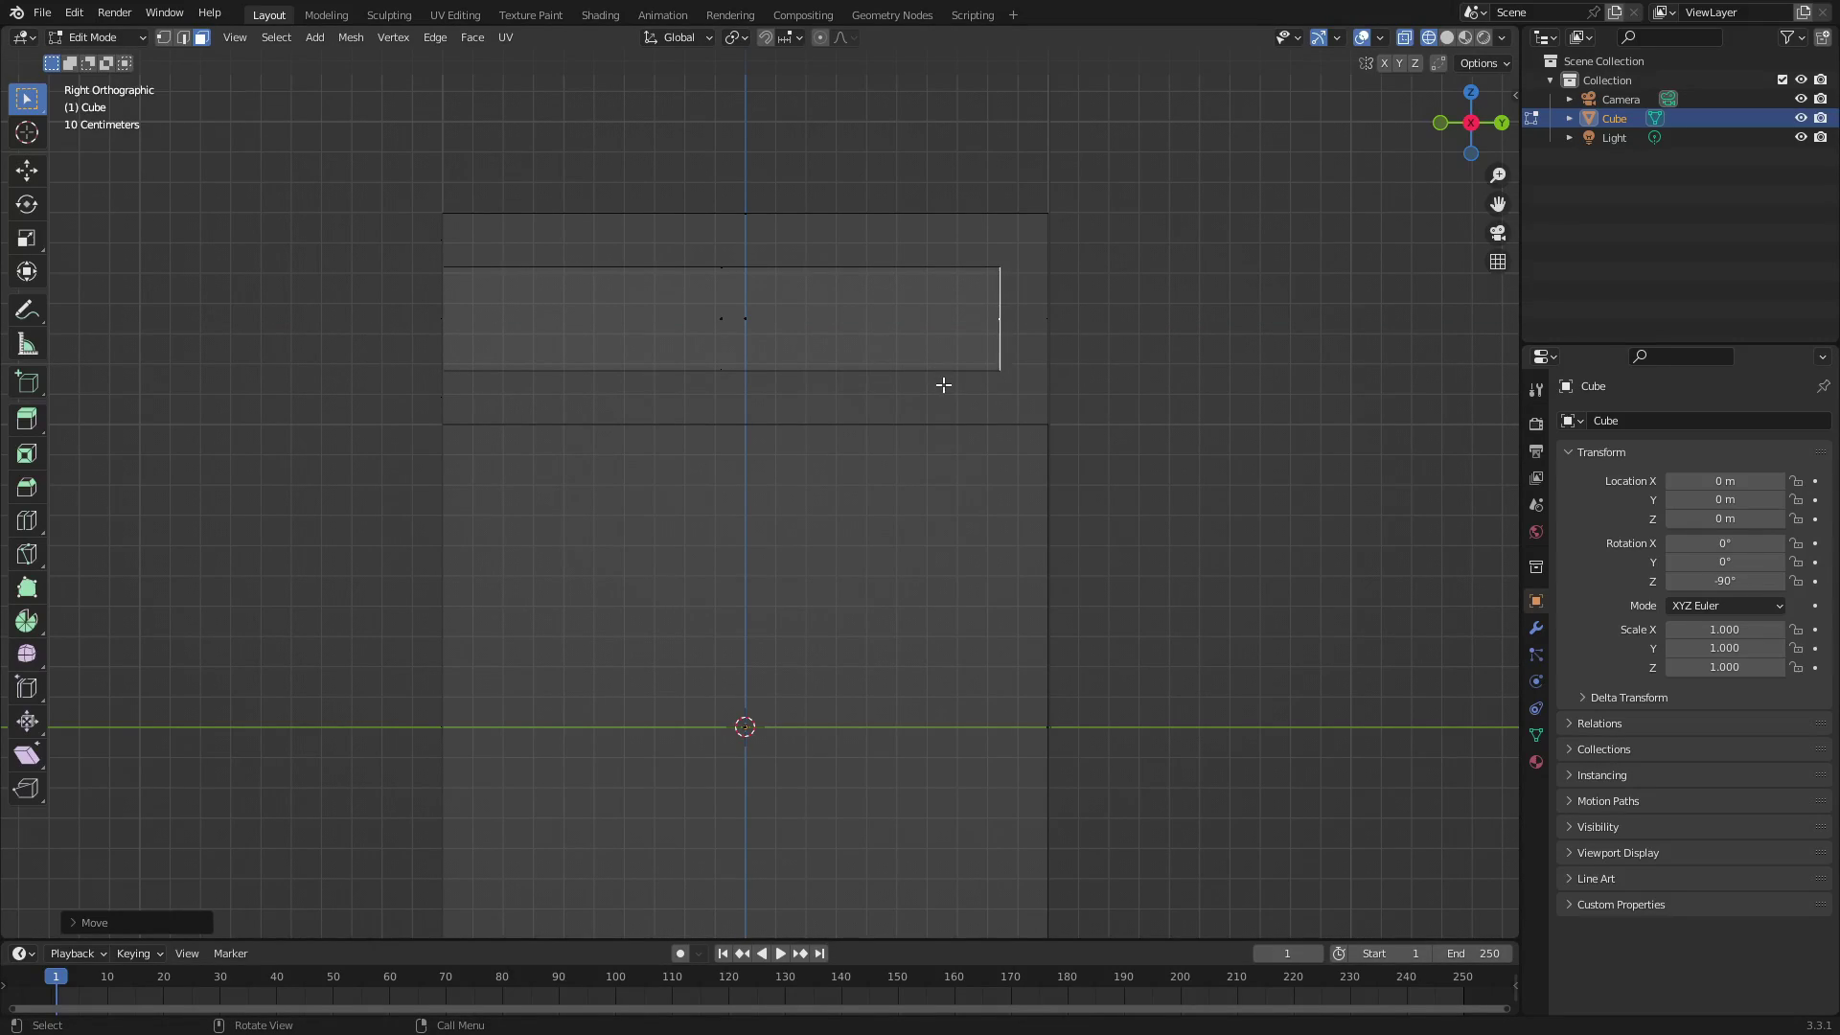
Return to Object Mode and inspect the deepened recess in solid shading
{"action": "key", "text": "Tab"}
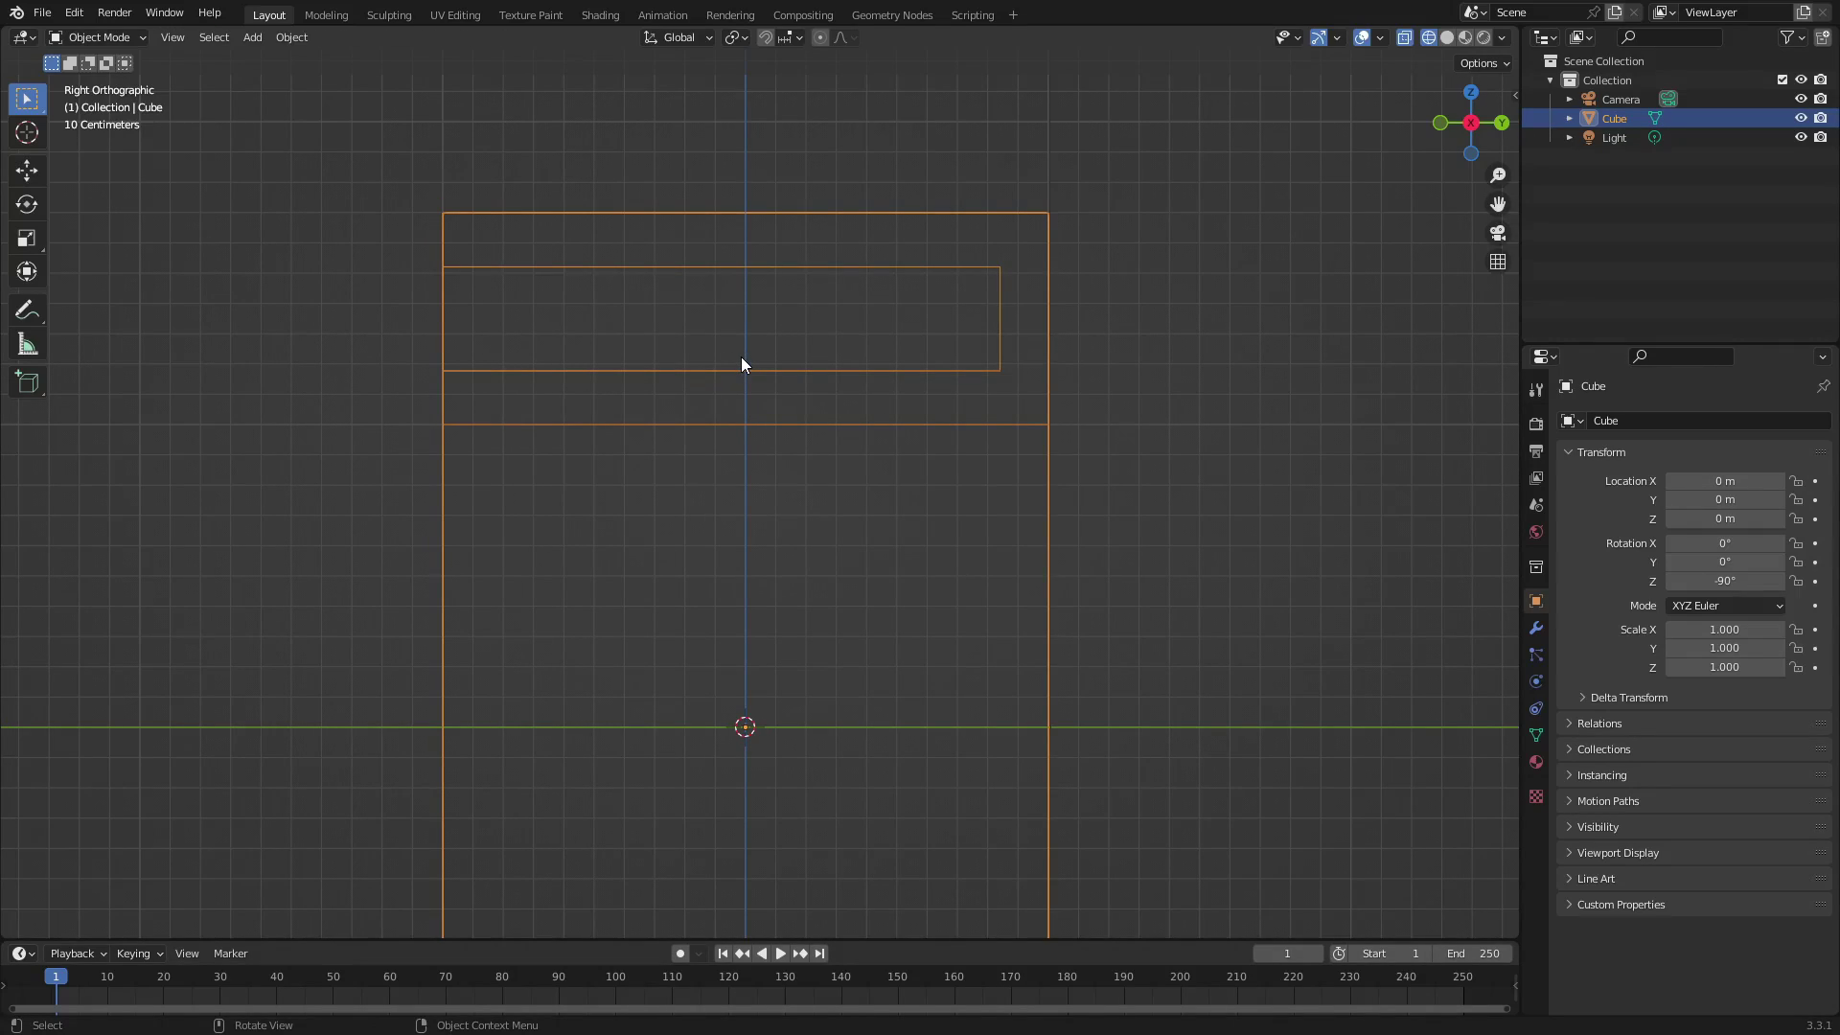
{"action": "mouse_move", "coordinate": [741, 364]}
{"action": "middle_mouse_down"}
{"action": "mouse_move", "coordinate": [969, 415]}
{"action": "mouse_move", "coordinate": [1121, 412]}
{"action": "middle_mouse_up"}
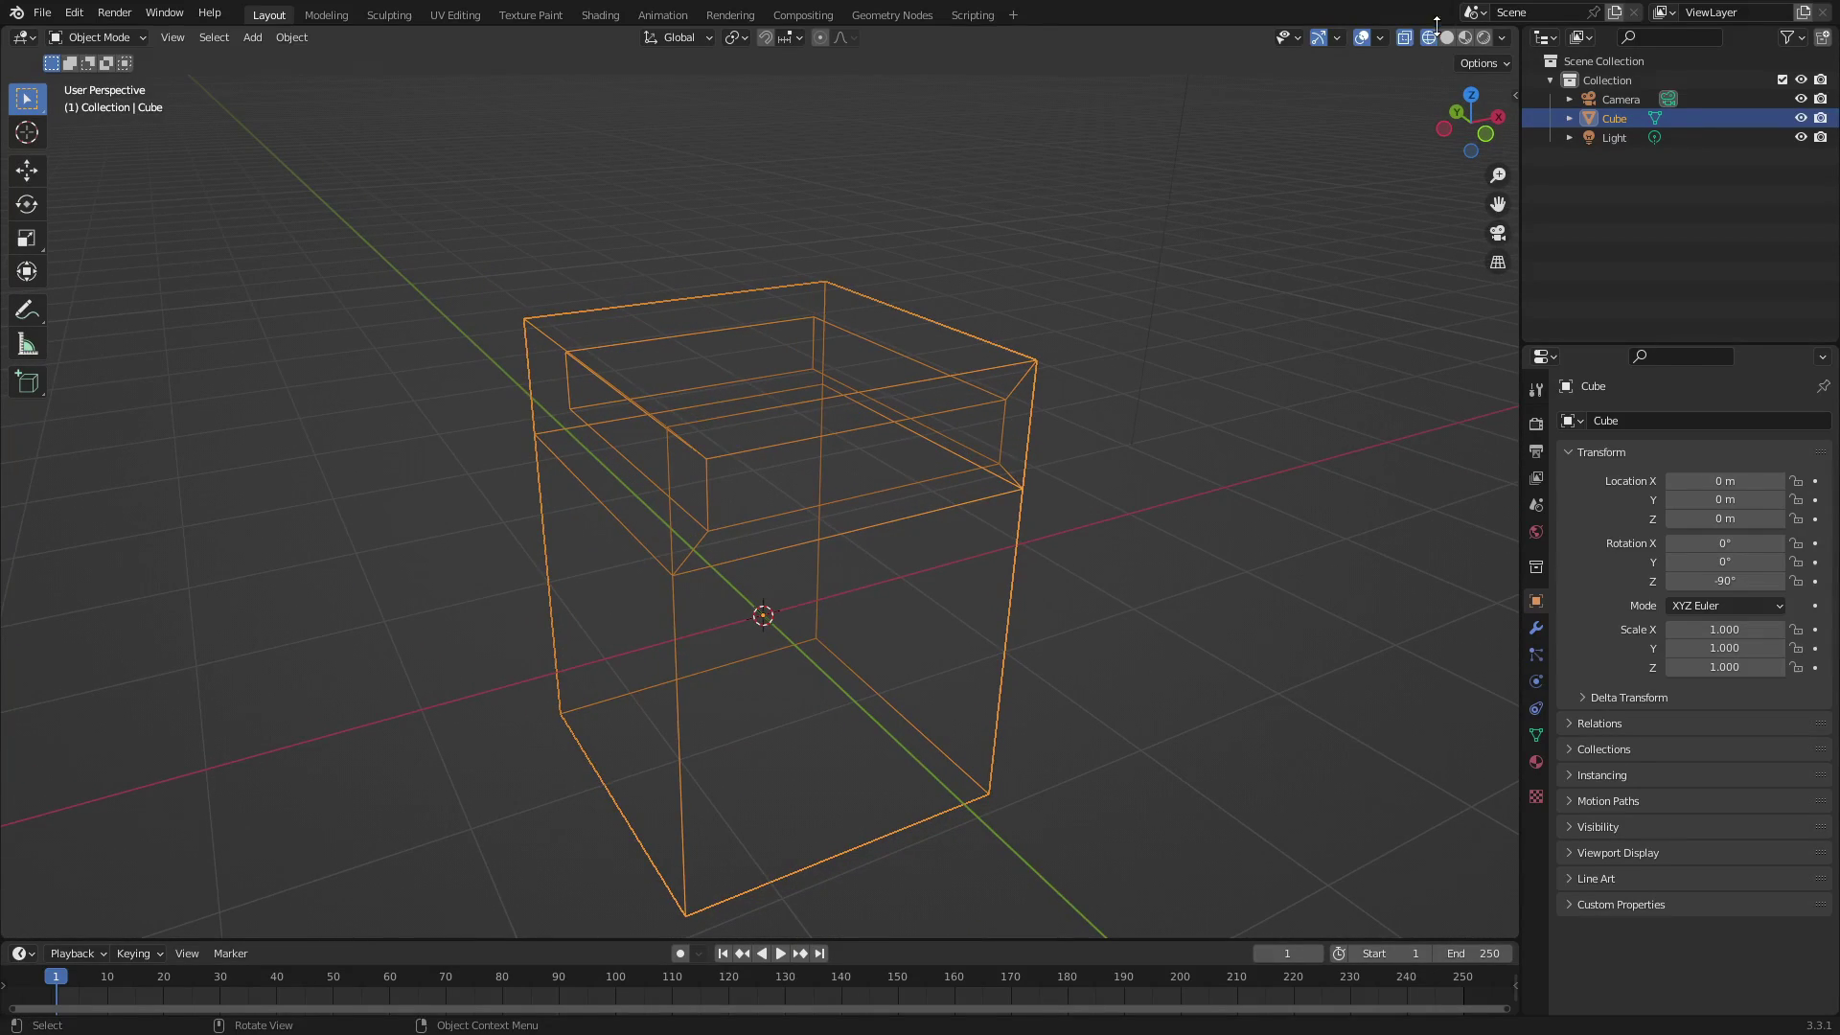
{"action": "left_click", "coordinate": [1447, 38]}
{"action": "middle_click_drag", "start_coordinate": [1169, 354], "coordinate": [1222, 368]}
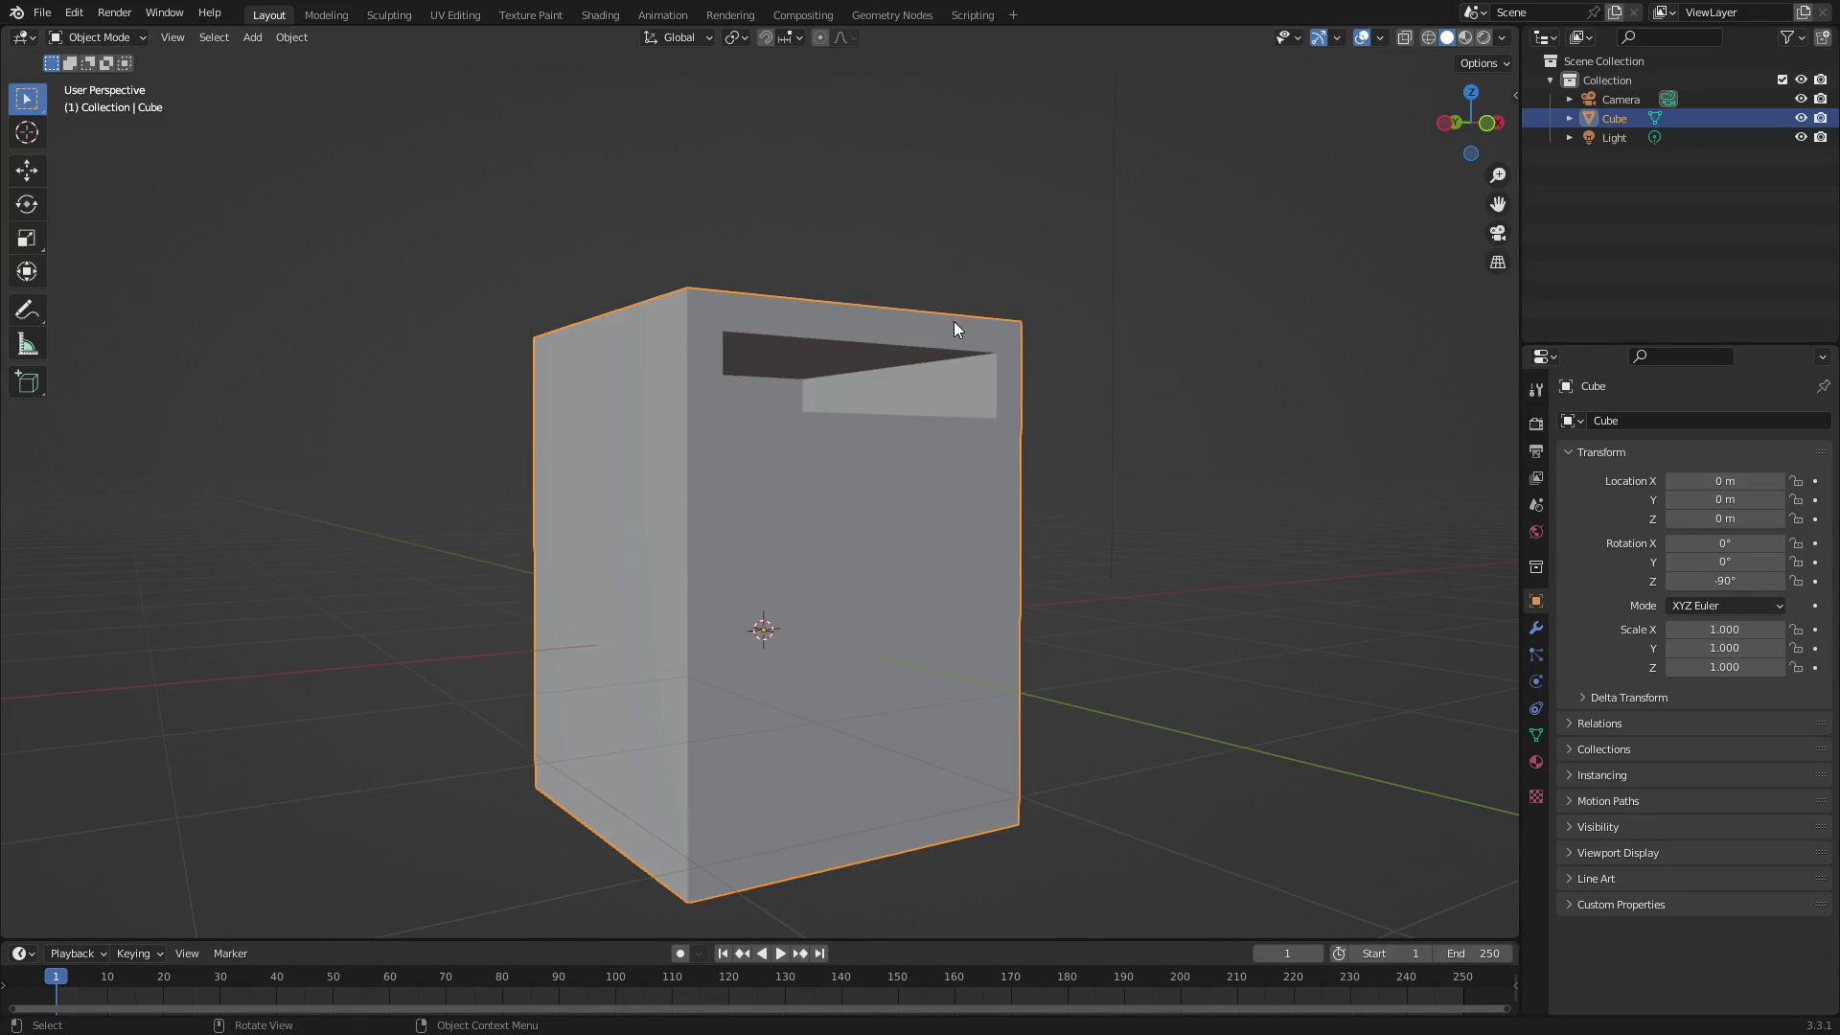
In Edit Mode, add one loop cut around the recess's inner walls, midway along its depth
{"action": "key", "text": "Tab"}
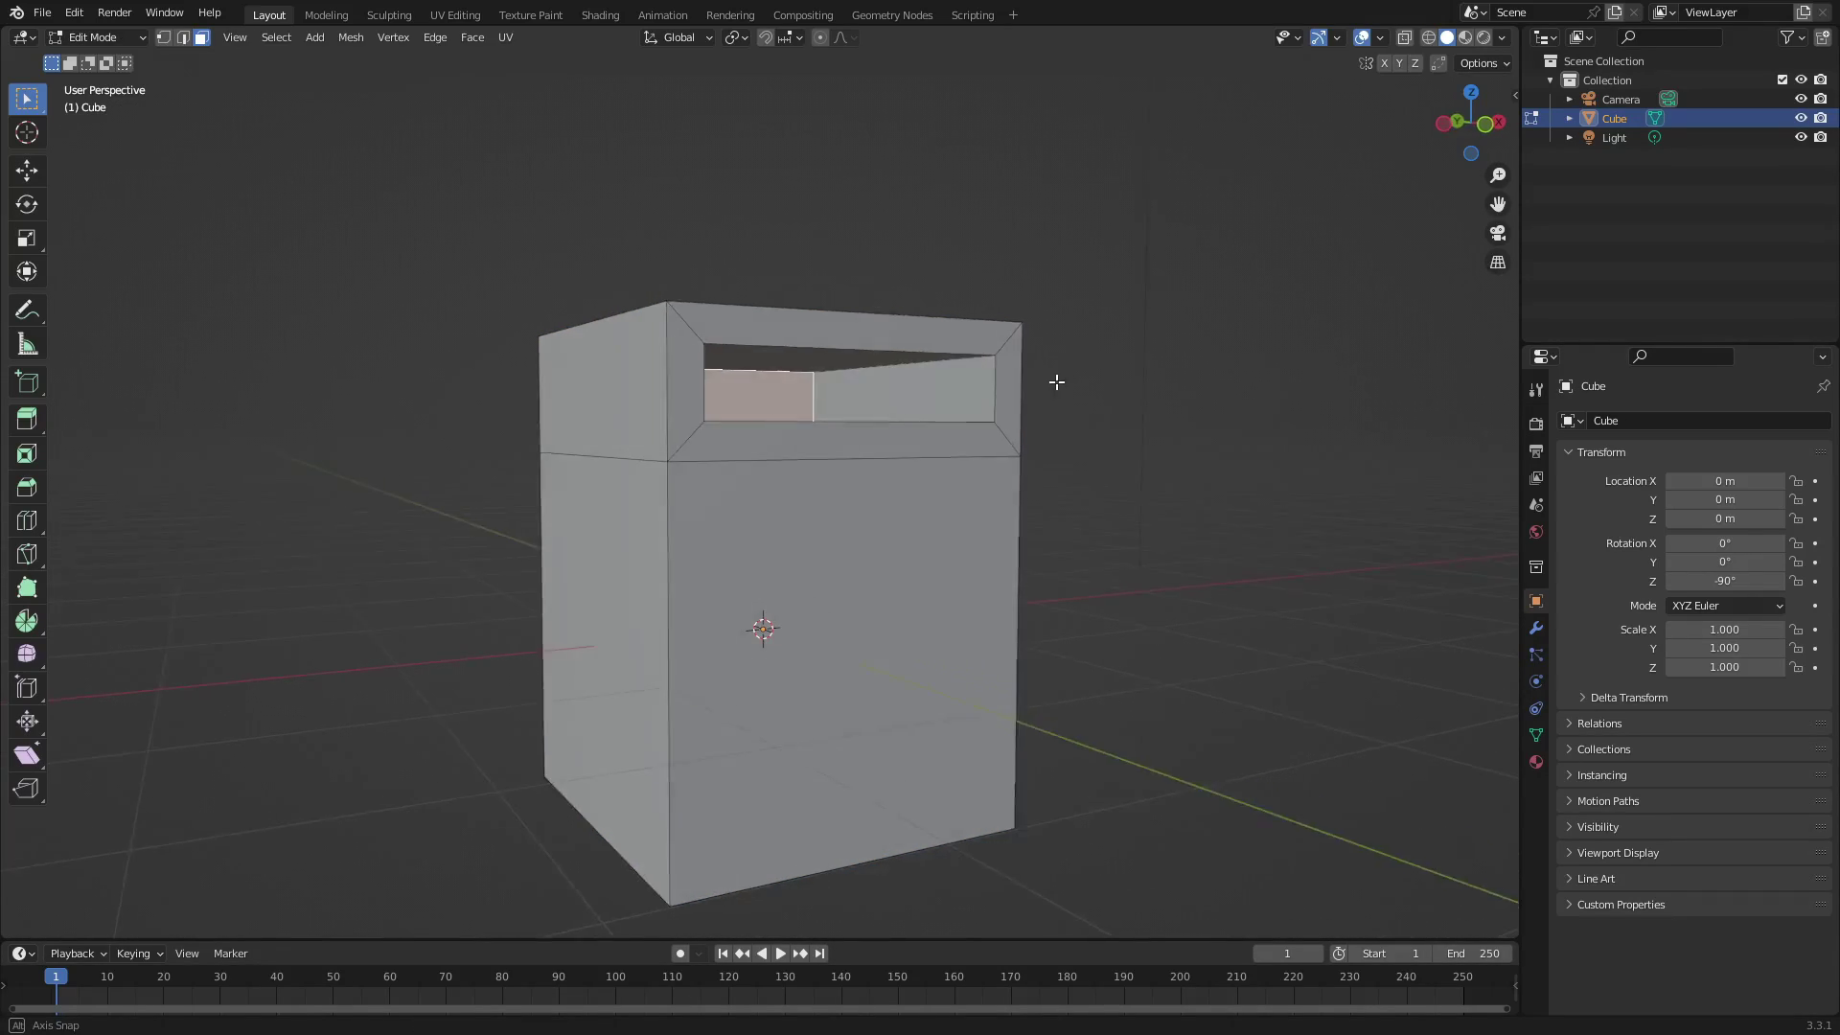
{"action": "middle_click_drag", "start_coordinate": [1060, 383], "coordinate": [1036, 424]}
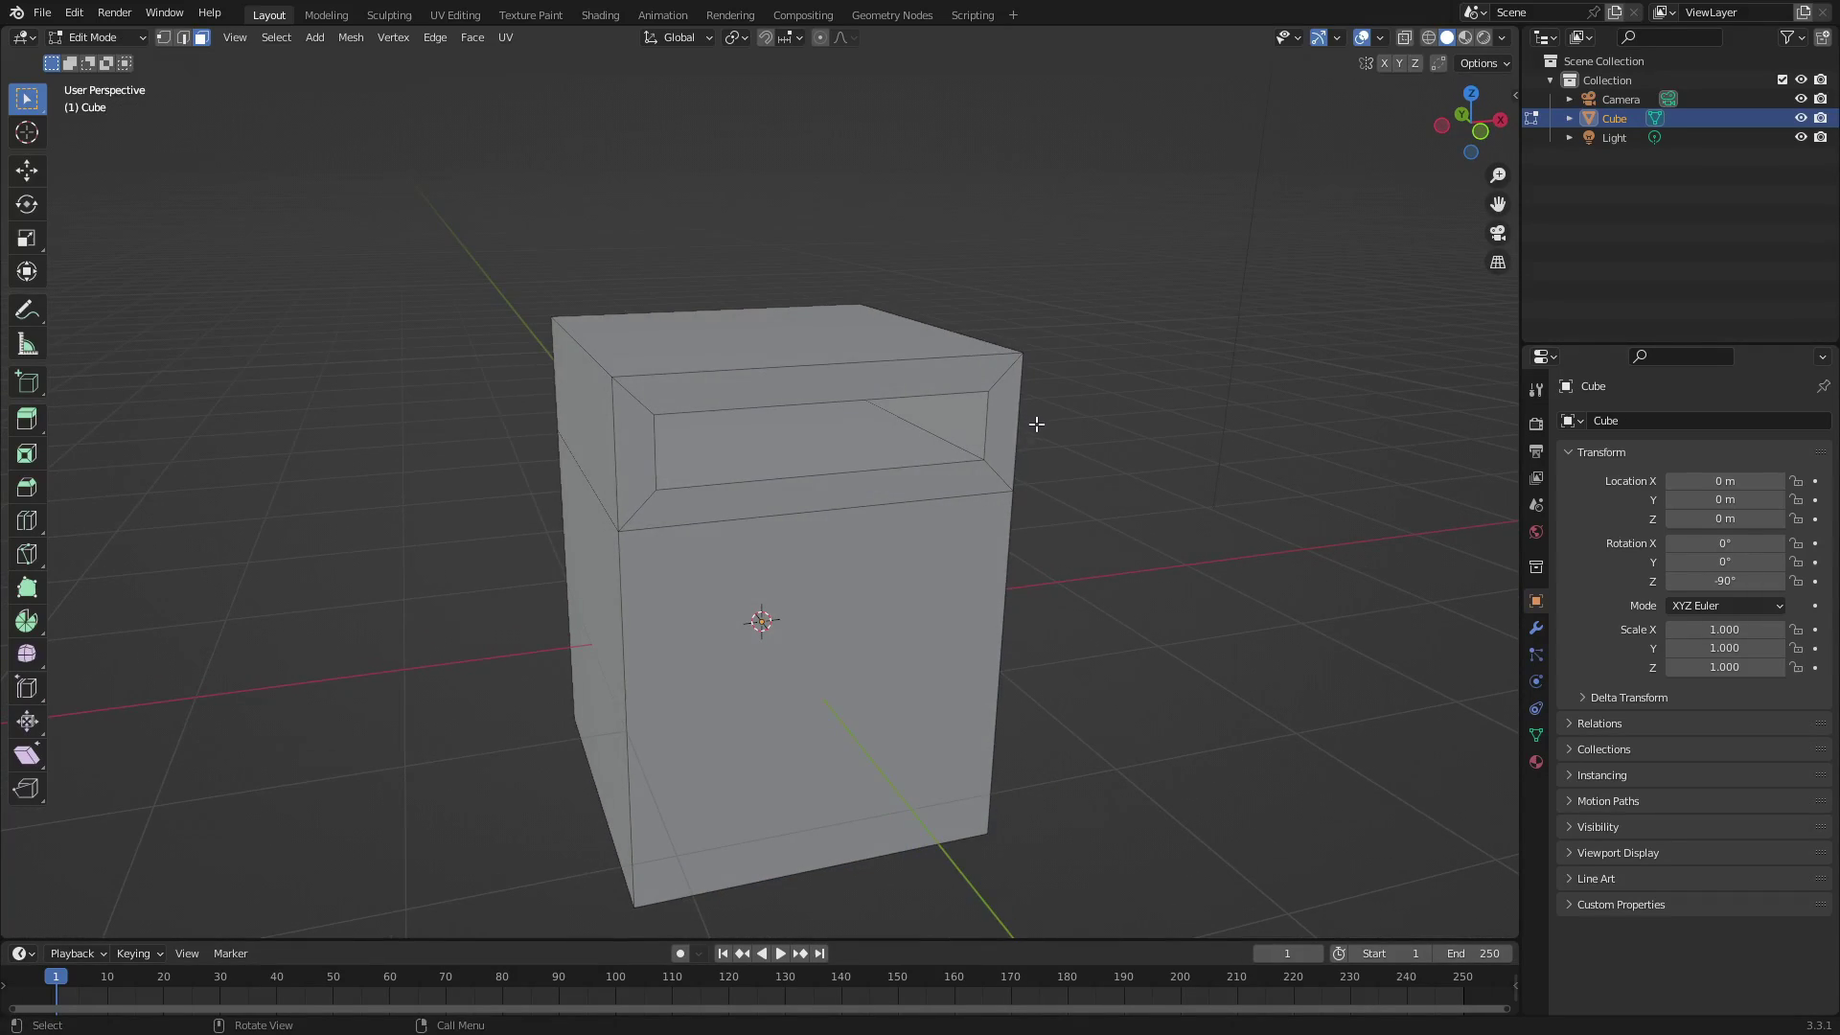
{"action": "left_click", "coordinate": [29, 520]}
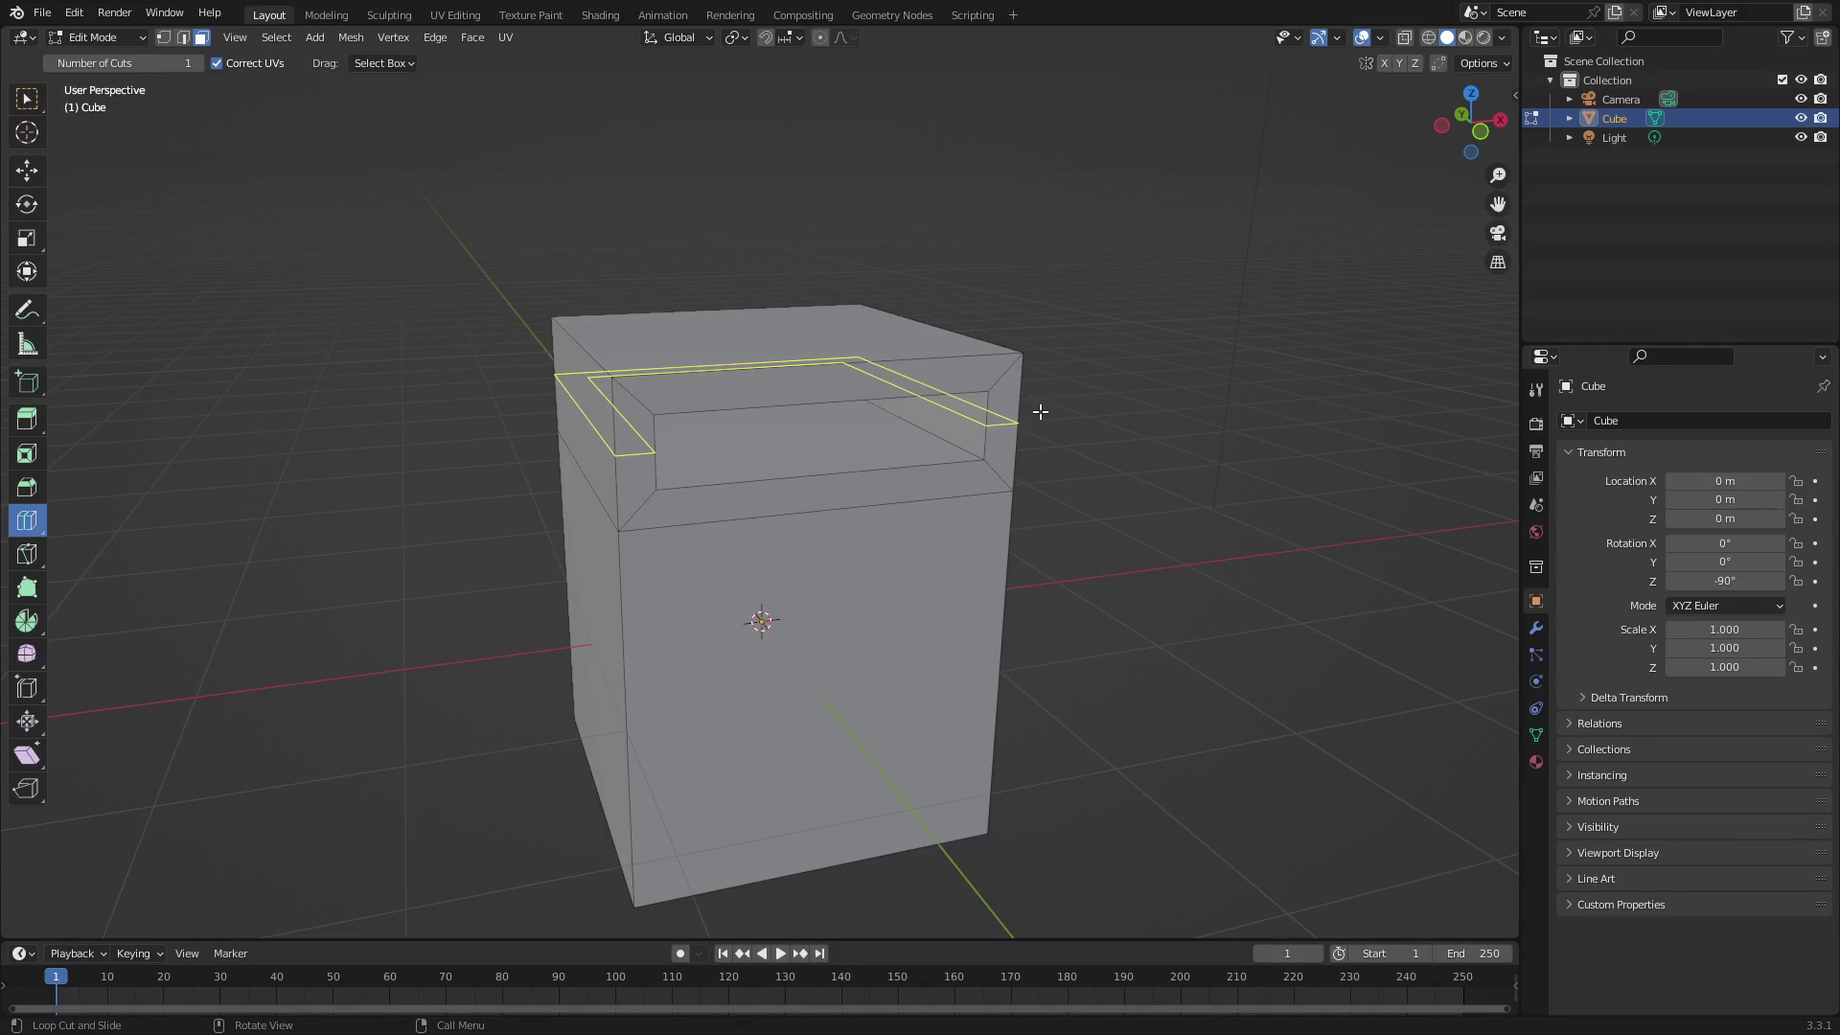
{"action": "middle_click_drag", "start_coordinate": [1001, 692], "coordinate": [857, 796]}
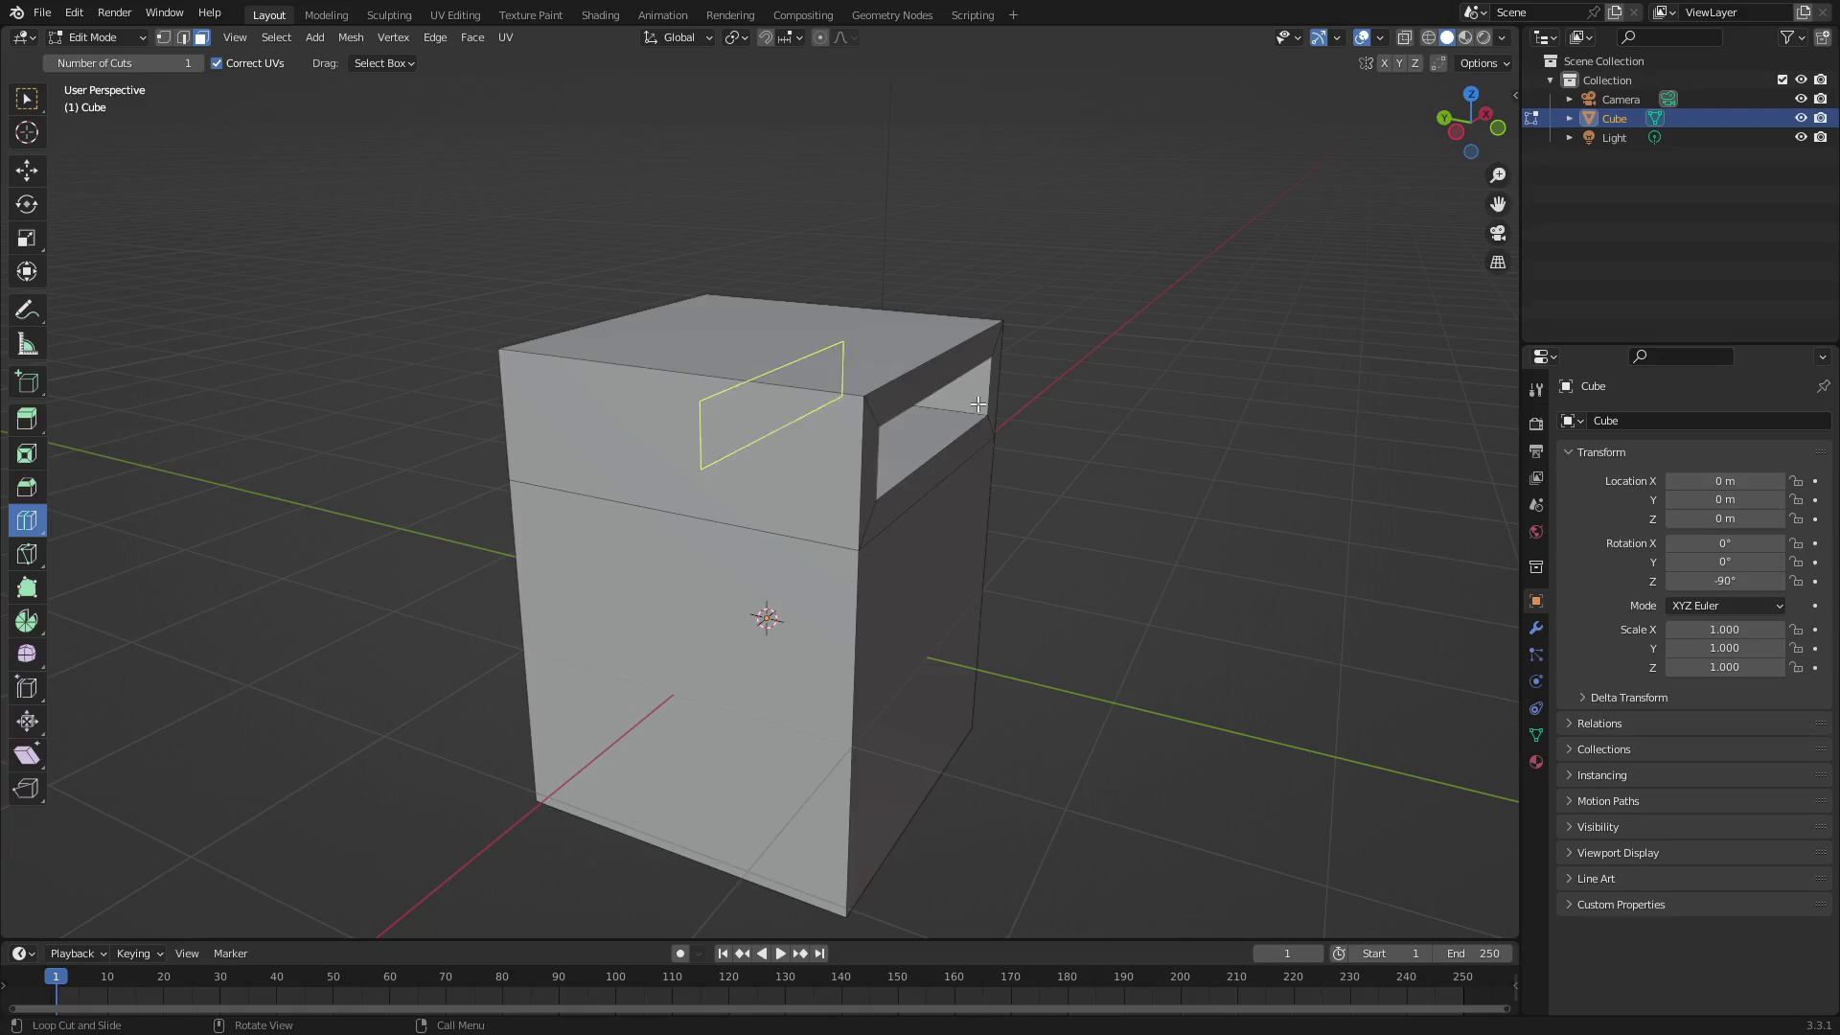
{"action": "middle_click_drag", "start_coordinate": [938, 412], "coordinate": [821, 399]}
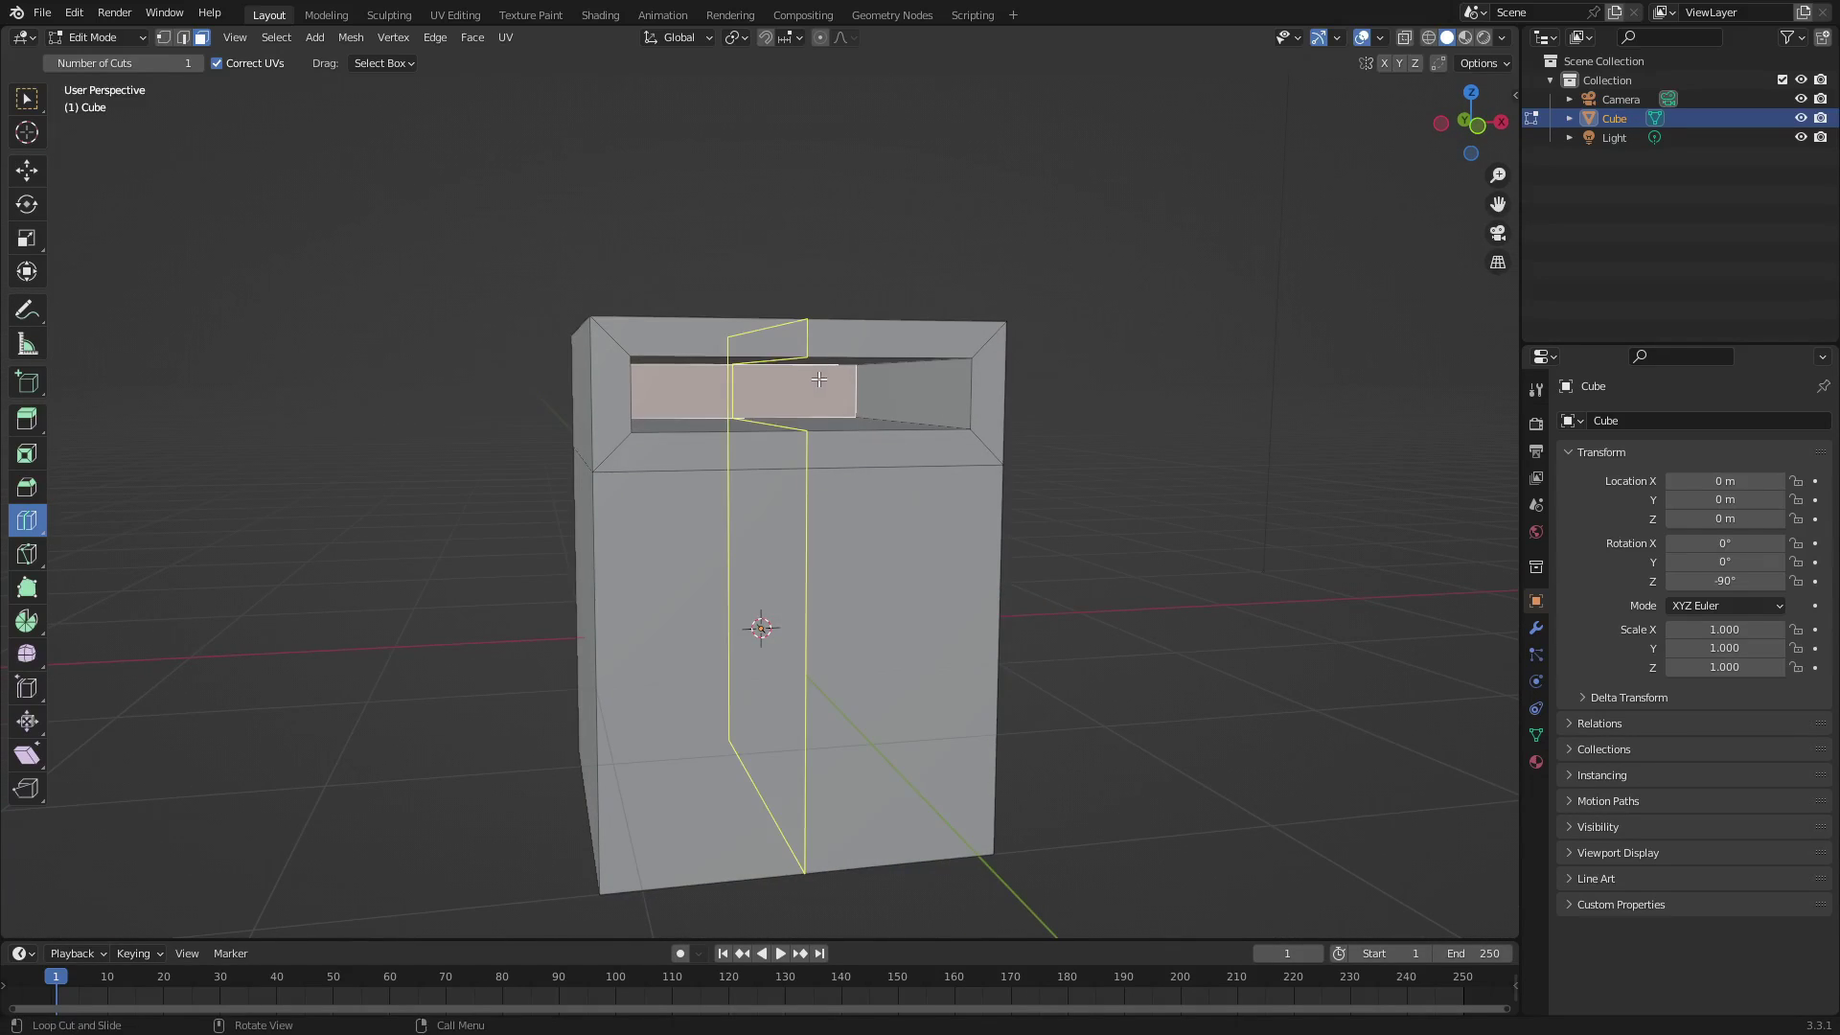
{"action": "middle_click_drag", "start_coordinate": [939, 390], "coordinate": [617, 668]}
{"action": "scroll", "coordinate": [967, 393], "scroll_direction": "up", "scroll_amount": 3}
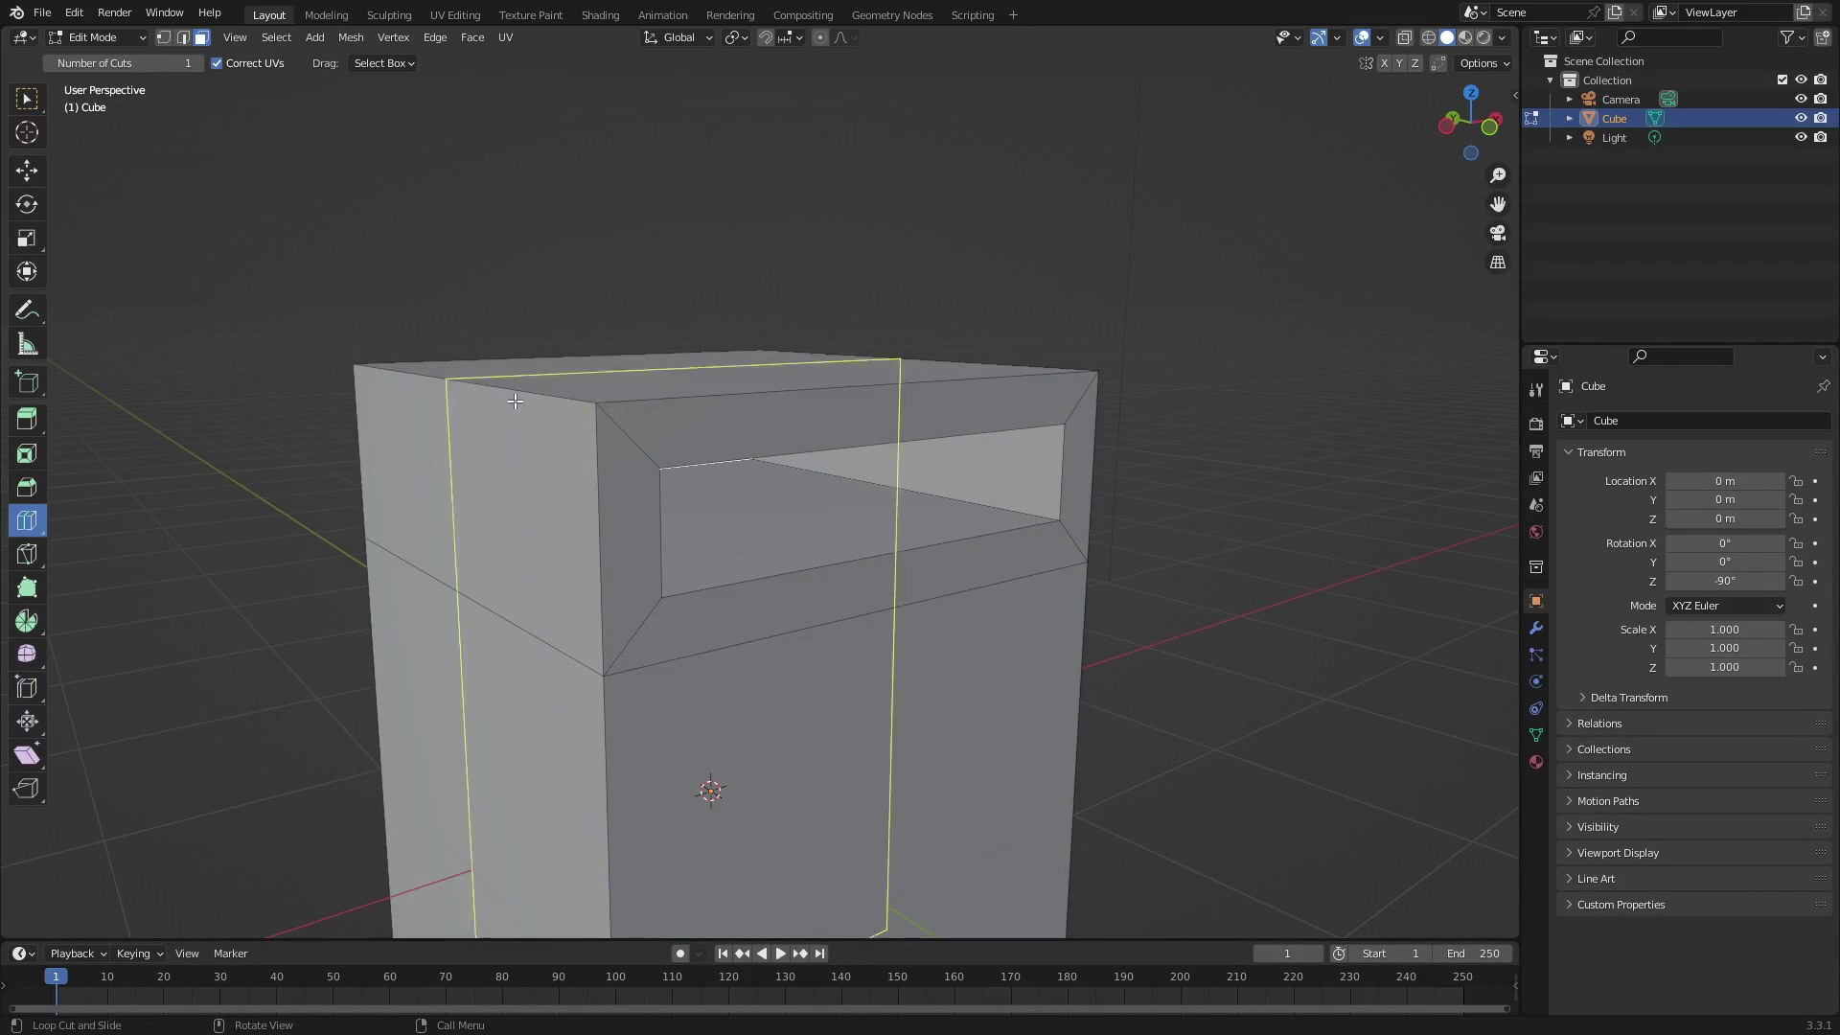
{"action": "scroll", "coordinate": [1144, 675], "scroll_direction": "down", "scroll_amount": 1}
{"action": "scroll", "coordinate": [1144, 675], "scroll_direction": "down", "scroll_amount": 2}
{"action": "middle_click_drag", "start_coordinate": [1144, 675], "coordinate": [935, 566]}
{"action": "scroll", "coordinate": [969, 509], "scroll_direction": "up", "scroll_amount": 2}
{"action": "middle_click_drag", "start_coordinate": [1224, 508], "coordinate": [1236, 415]}
{"action": "scroll", "coordinate": [1284, 509], "scroll_direction": "up", "scroll_amount": 2}
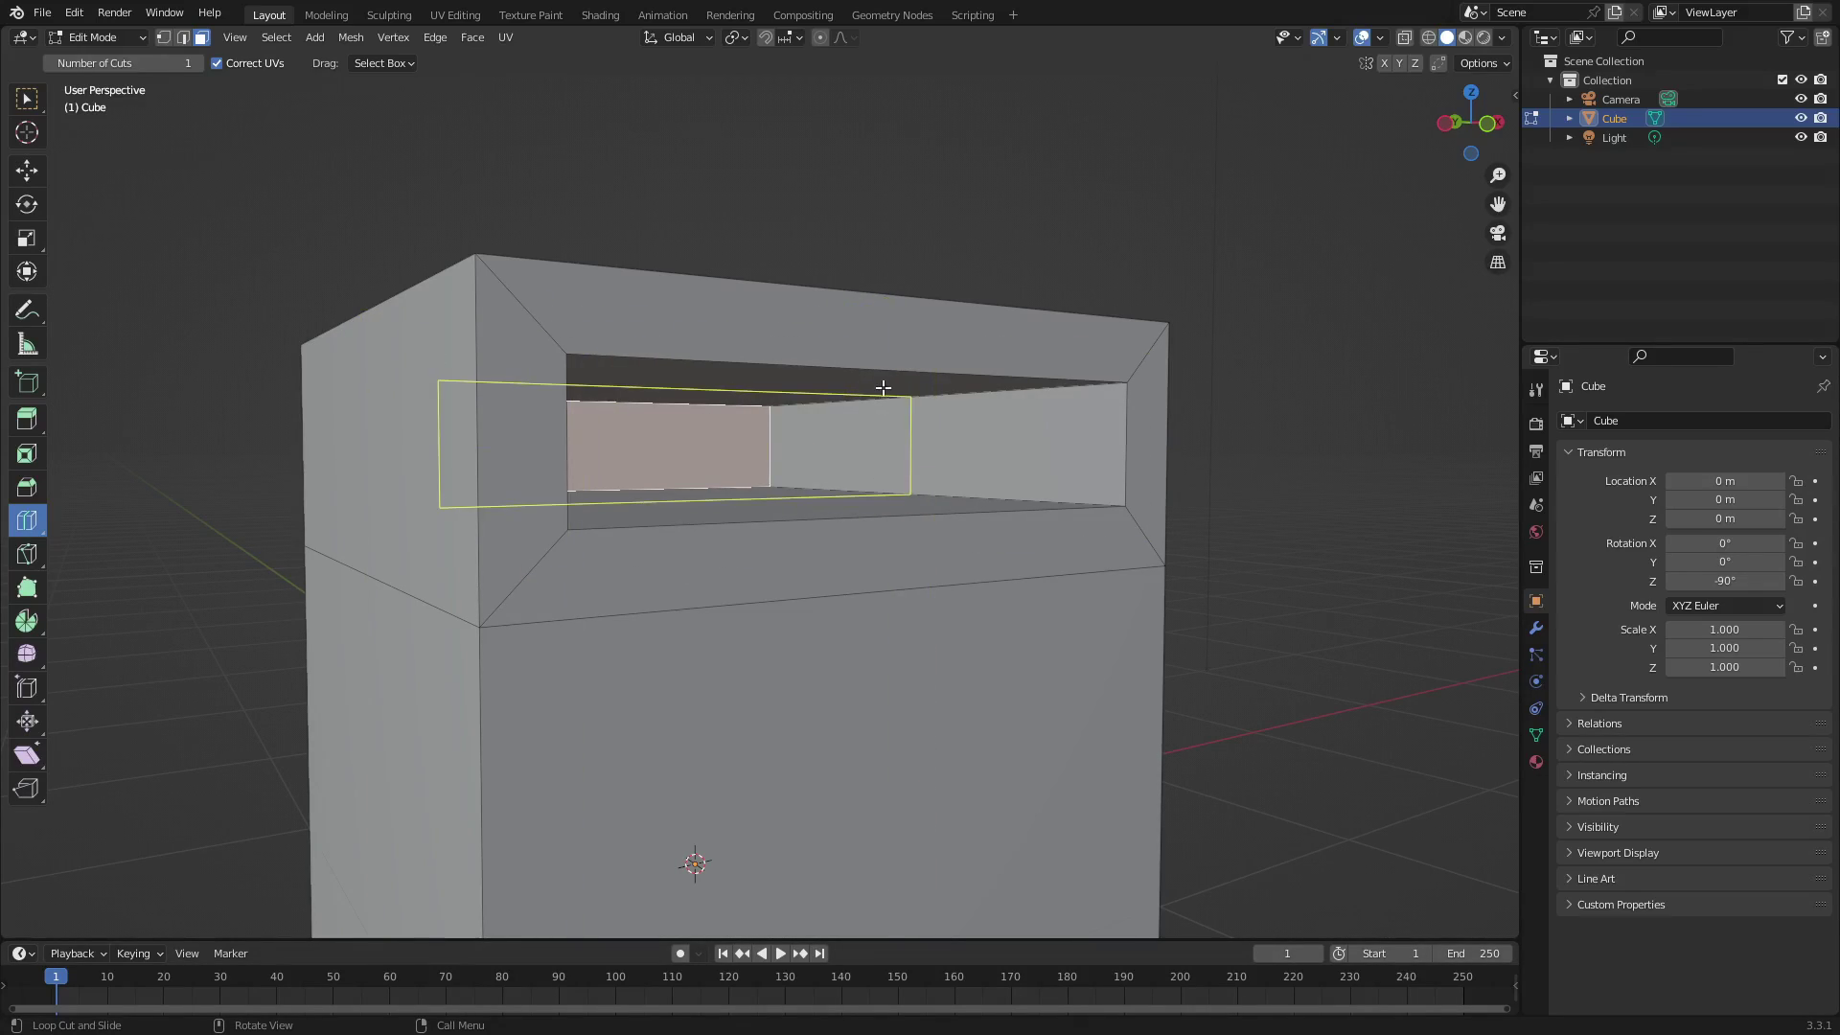
{"action": "left_click", "coordinate": [913, 419]}
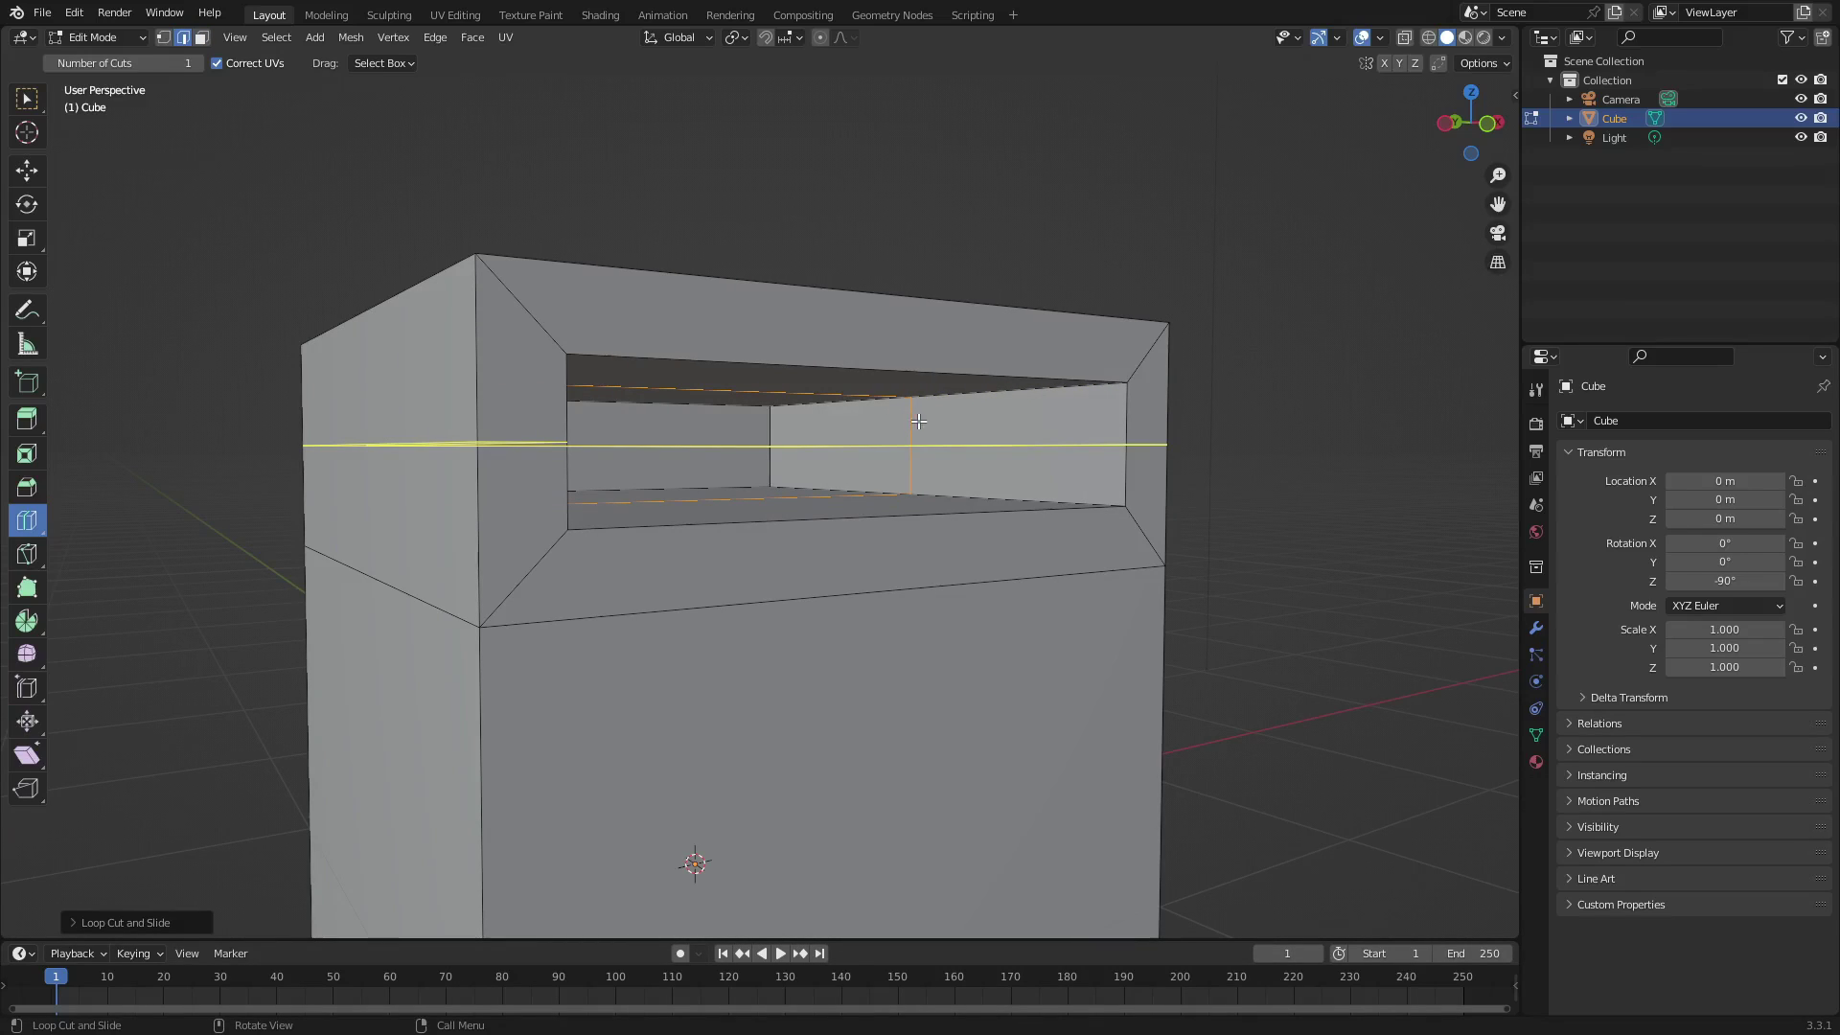
Move the new edge loop about 0.74 m along negative global Y, towards the recess's opening
{"action": "middle_click_drag", "start_coordinate": [1293, 451], "coordinate": [1342, 472]}
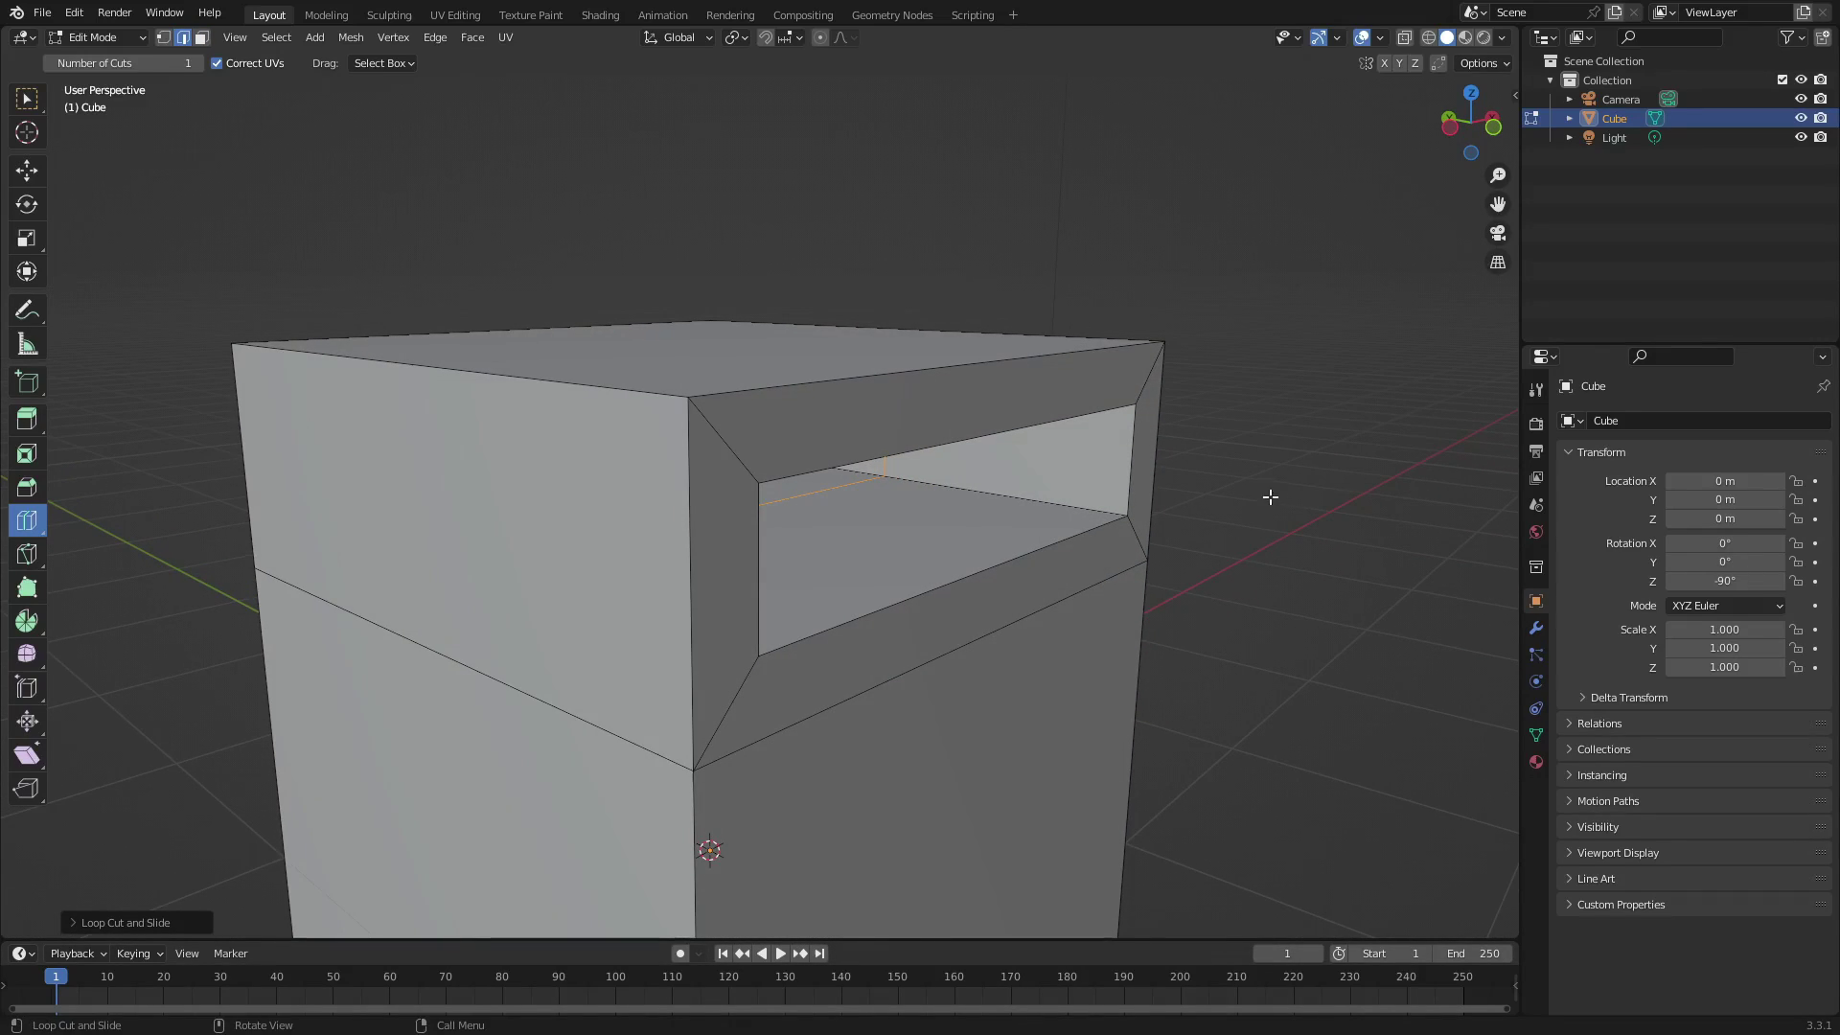
{"action": "key", "text": "g"}
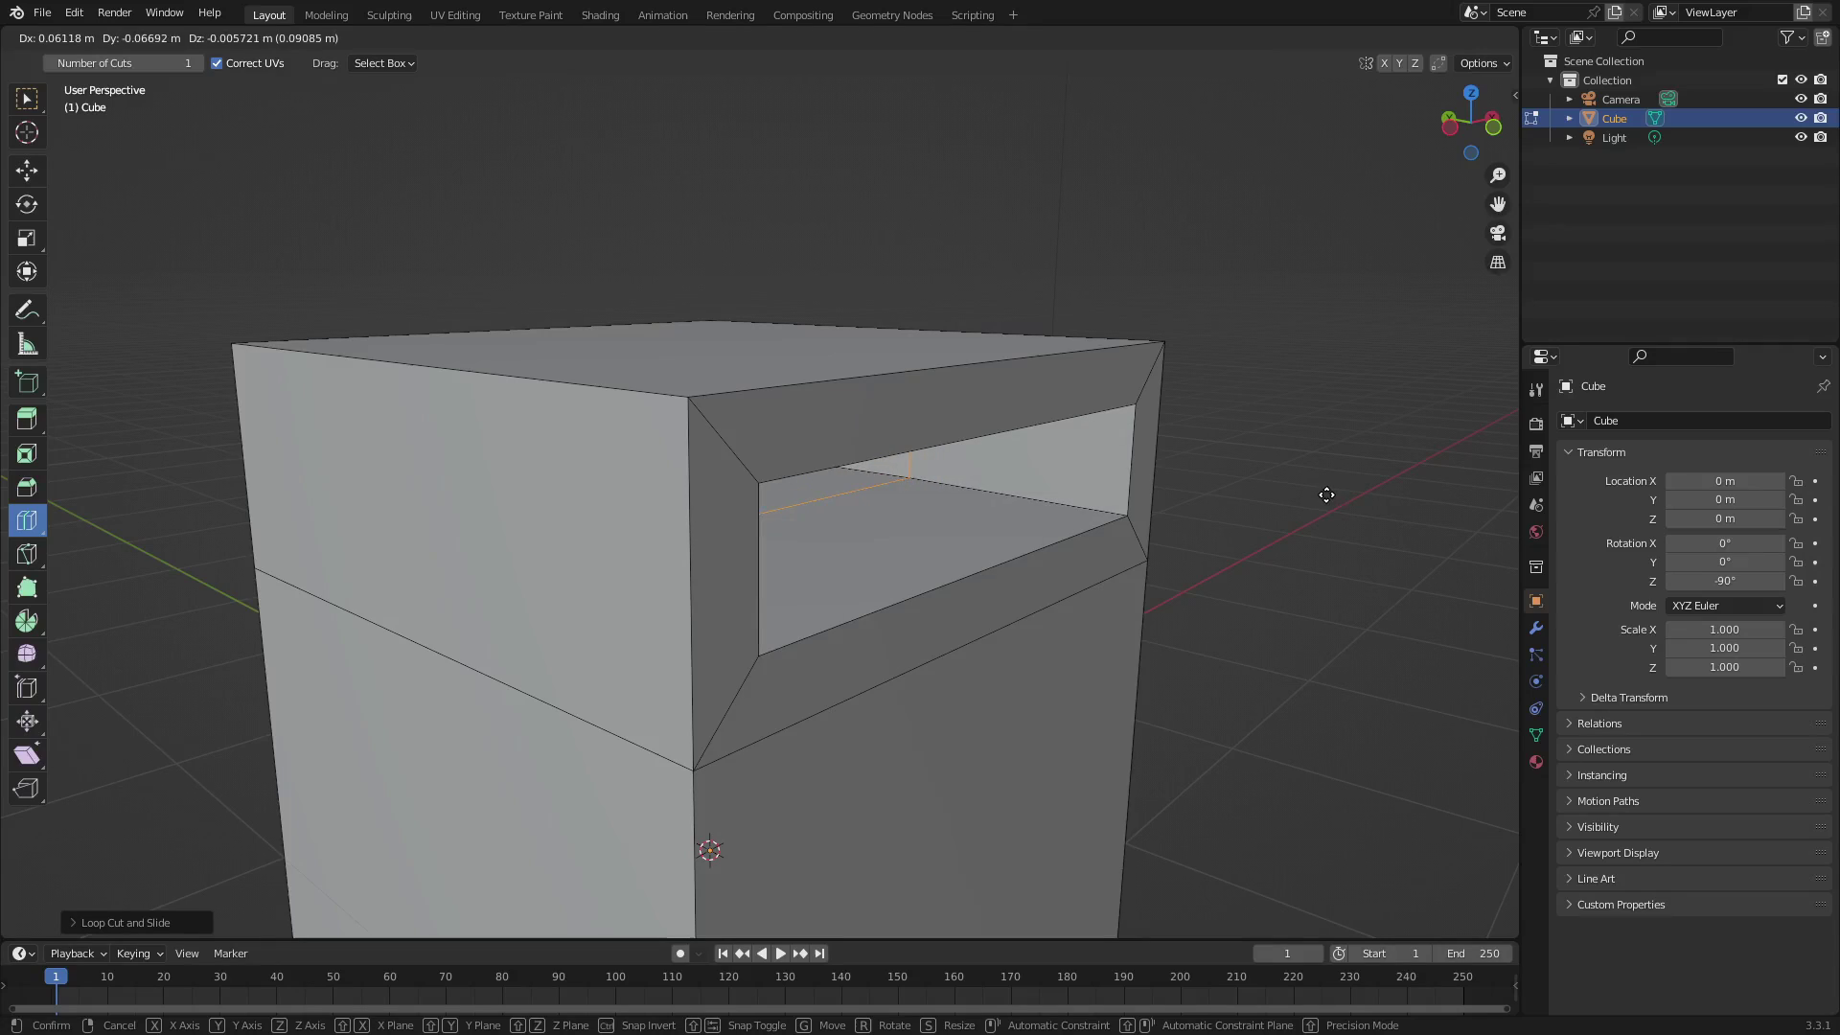
{"action": "key", "text": "y"}
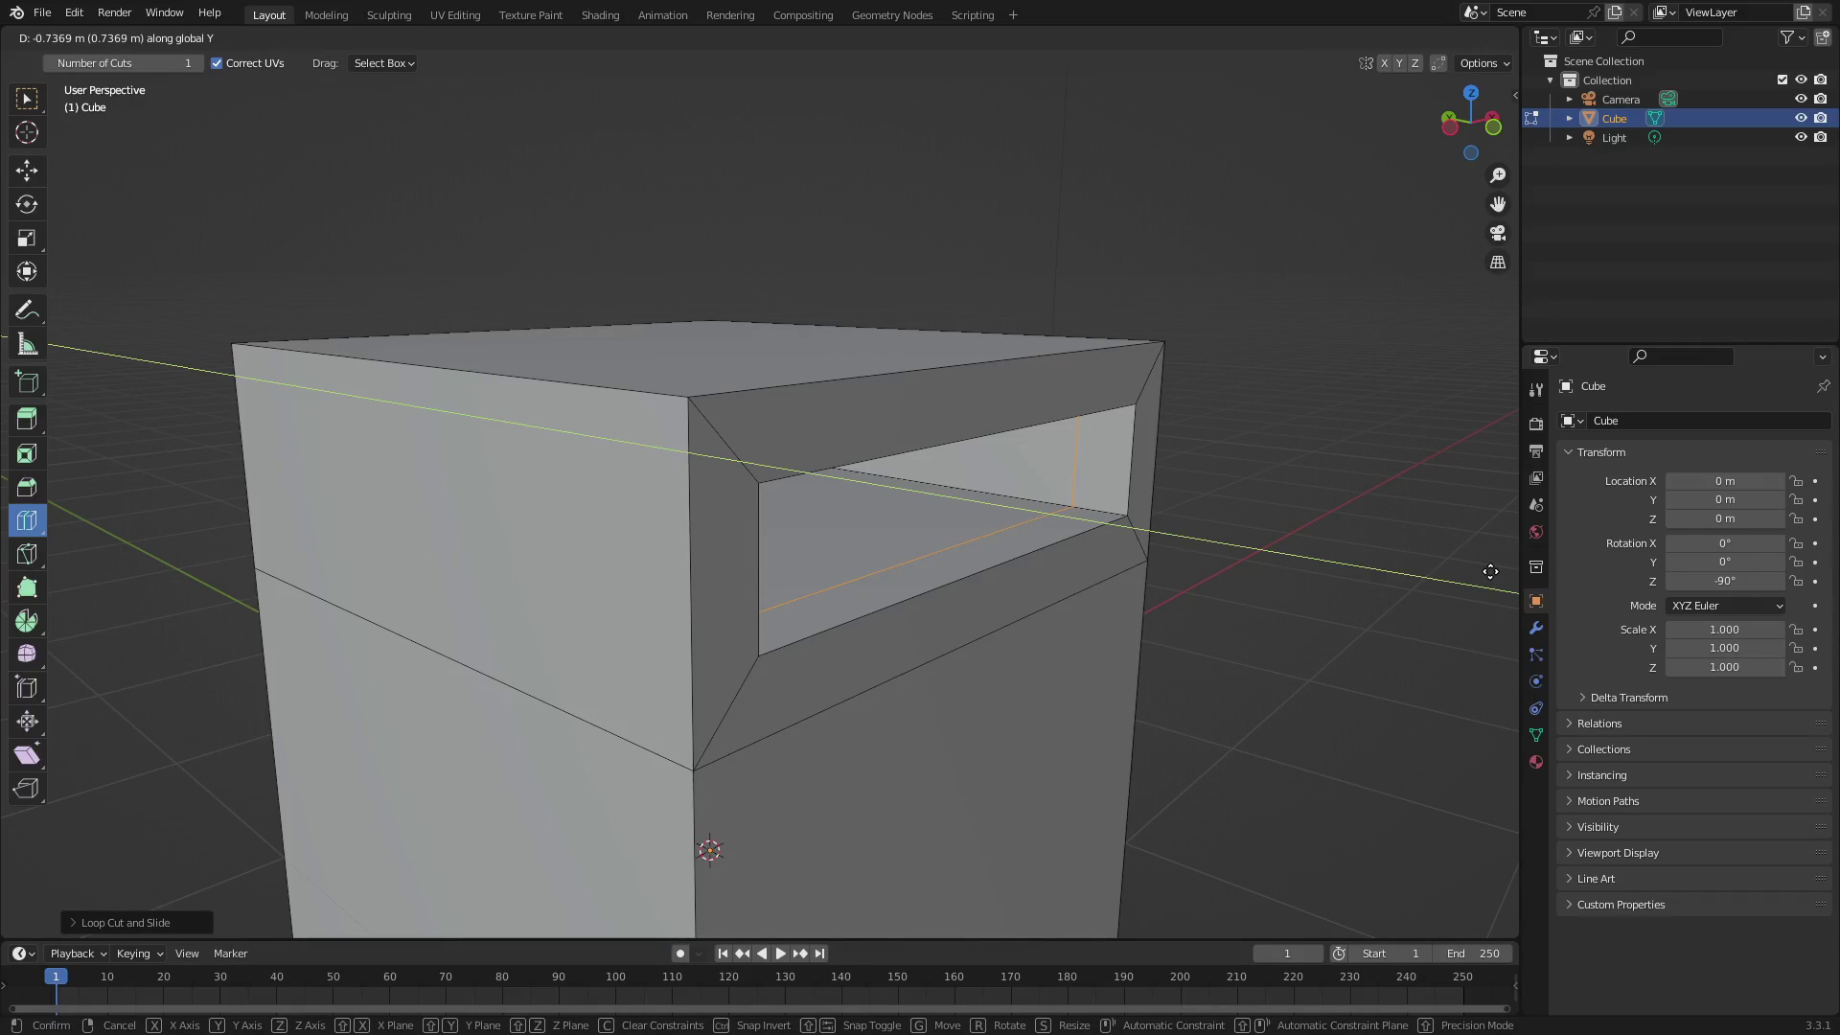
{"action": "left_click", "coordinate": [1490, 572]}
{"action": "middle_click_drag", "start_coordinate": [1252, 554], "coordinate": [1369, 467]}
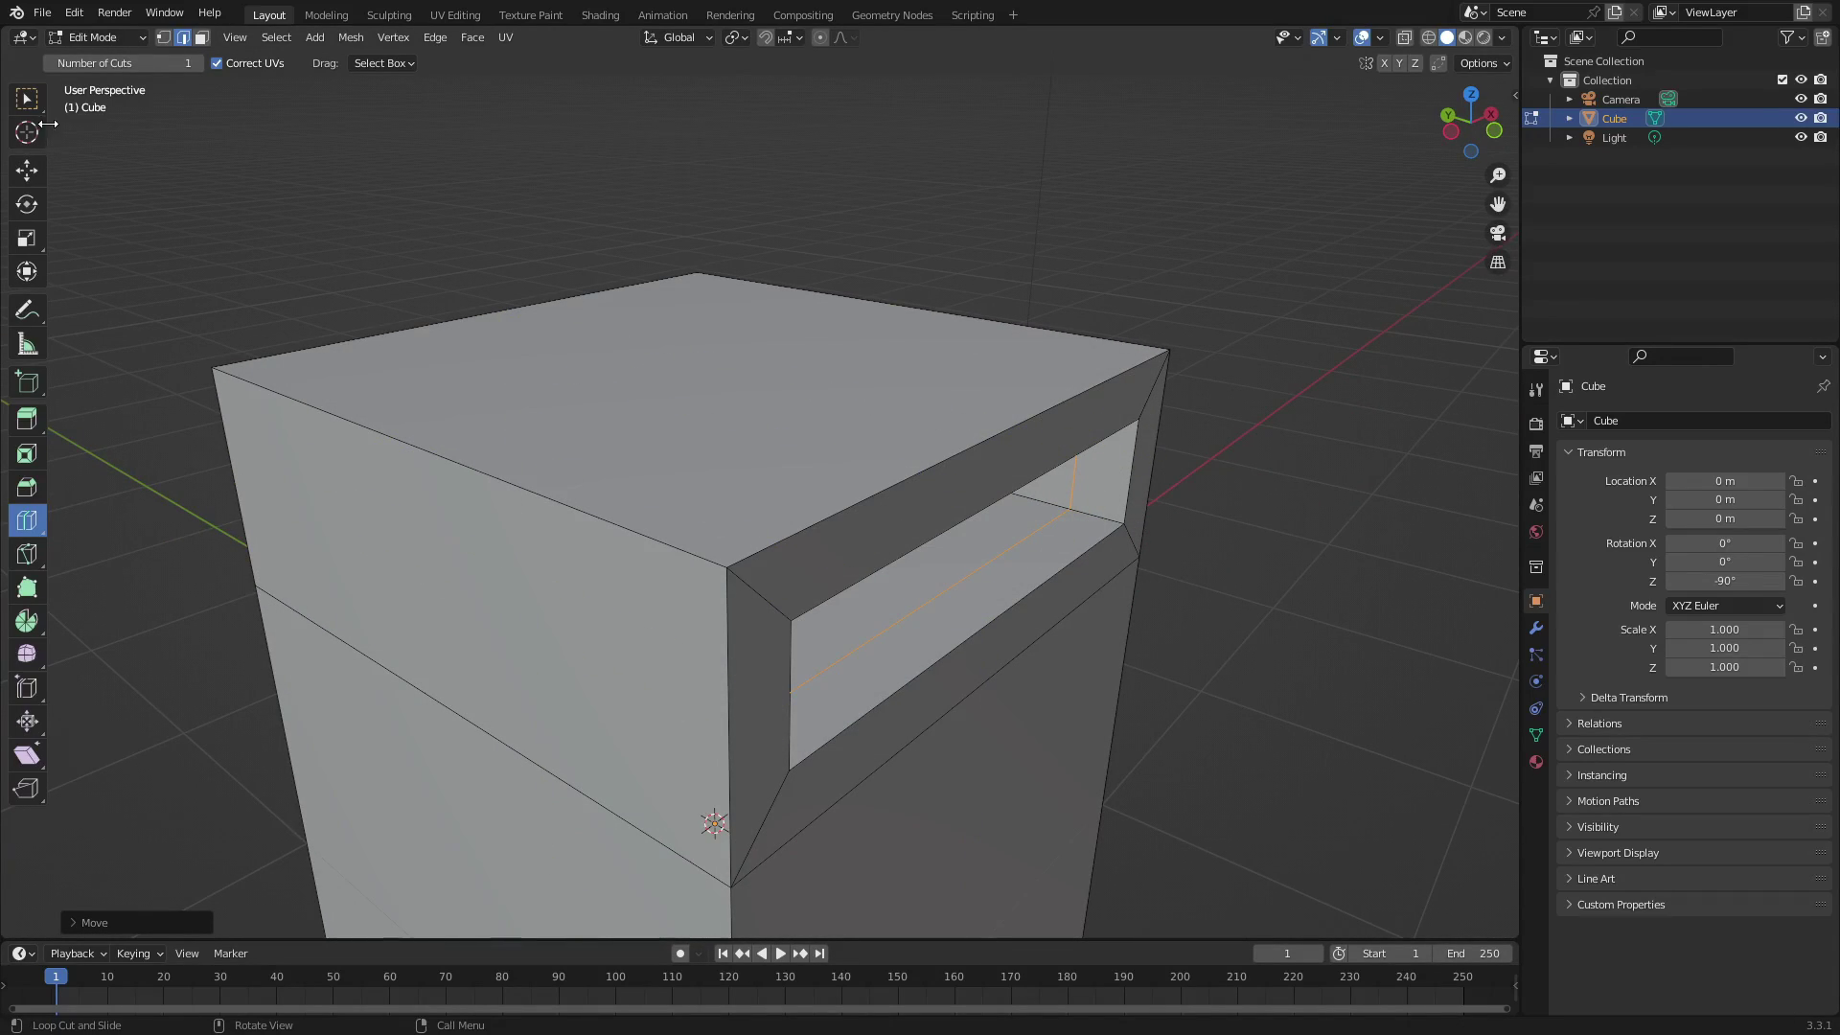
Switch to the Select Box tool and readjust the edge loop along global Y, placing it just inside the recess's opening
{"action": "left_click", "coordinate": [39, 111]}
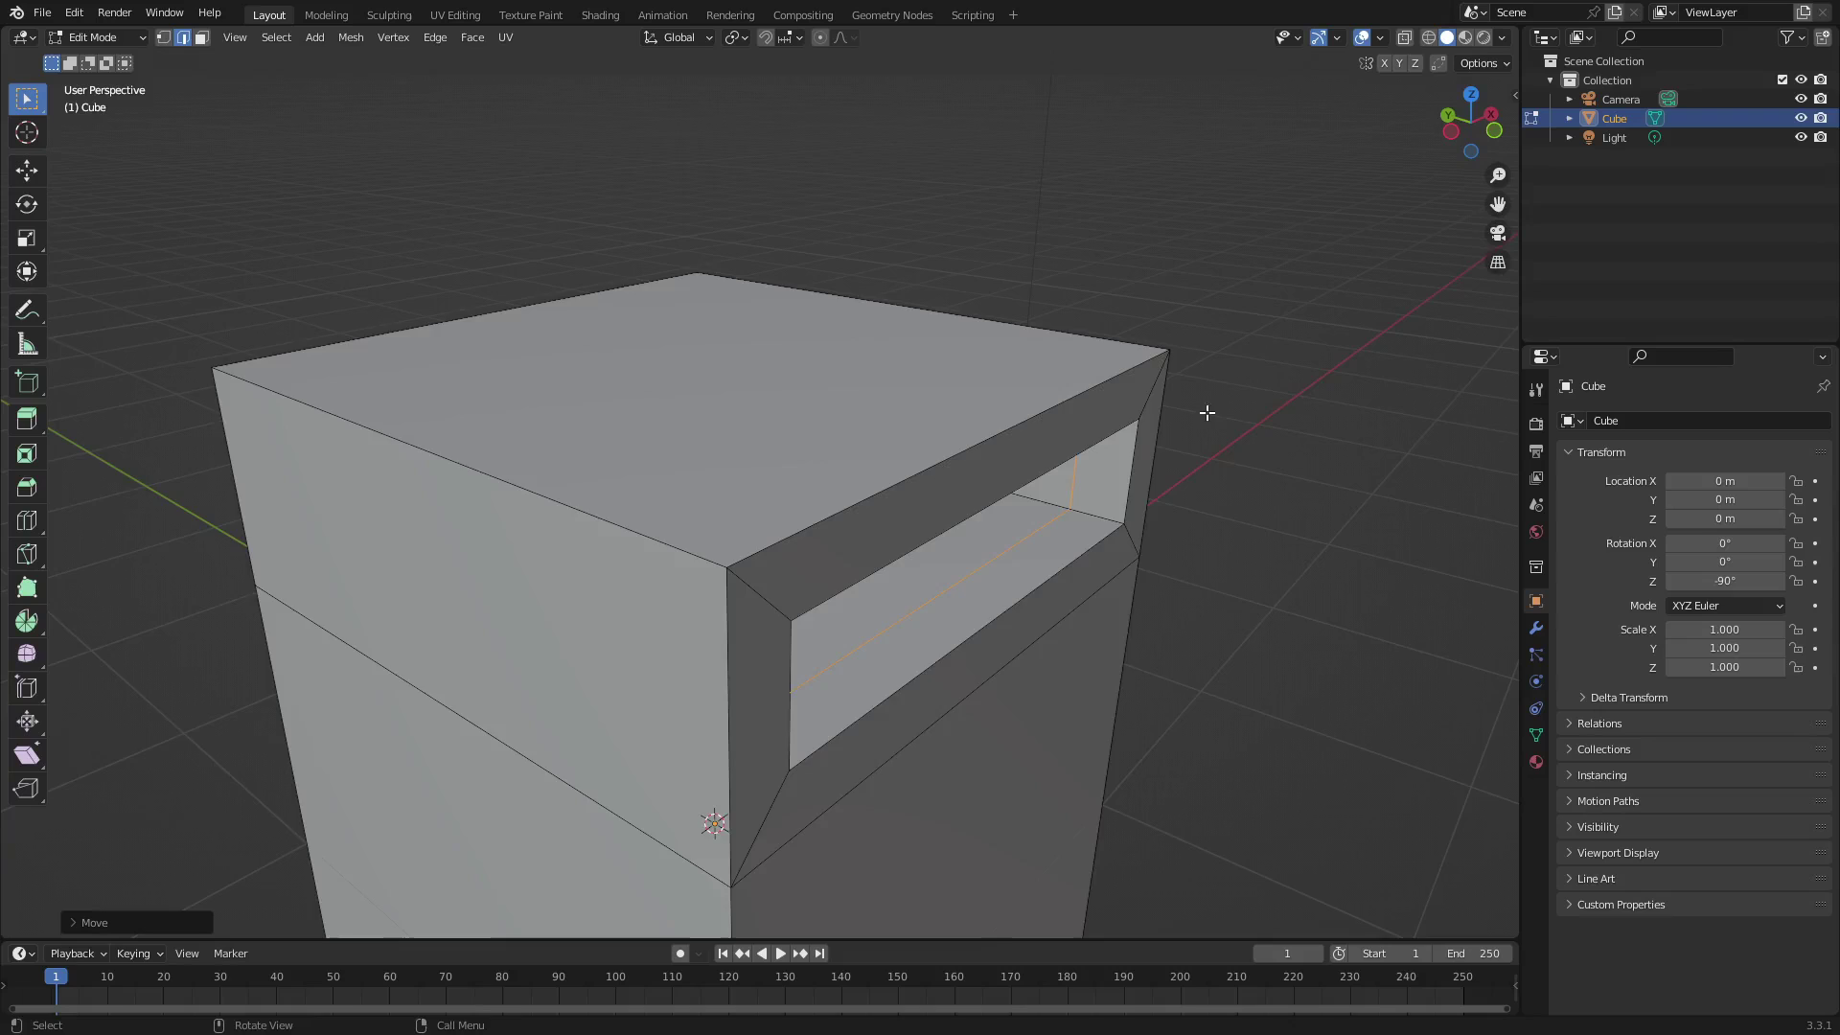
{"action": "middle_click_drag", "start_coordinate": [1203, 410], "coordinate": [1239, 428]}
{"action": "middle_click_drag", "start_coordinate": [1113, 432], "coordinate": [688, 506]}
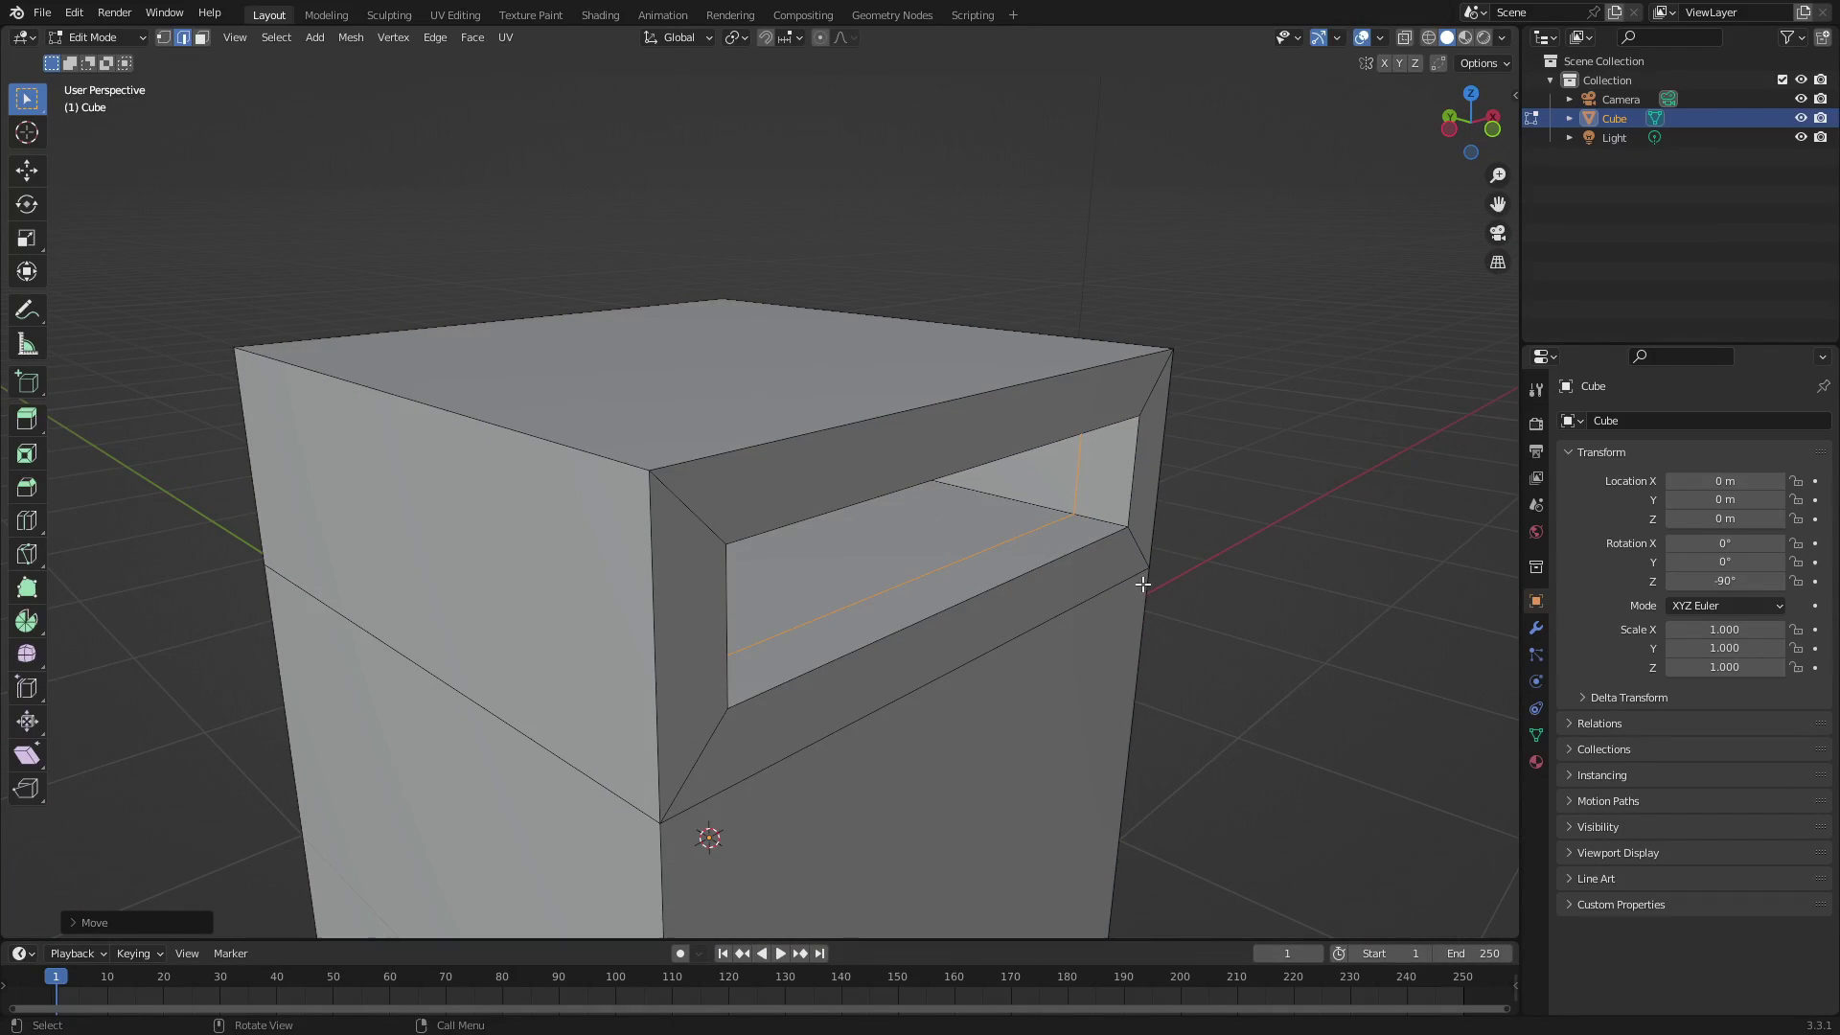
{"action": "key", "text": "g"}
{"action": "key", "text": "y"}
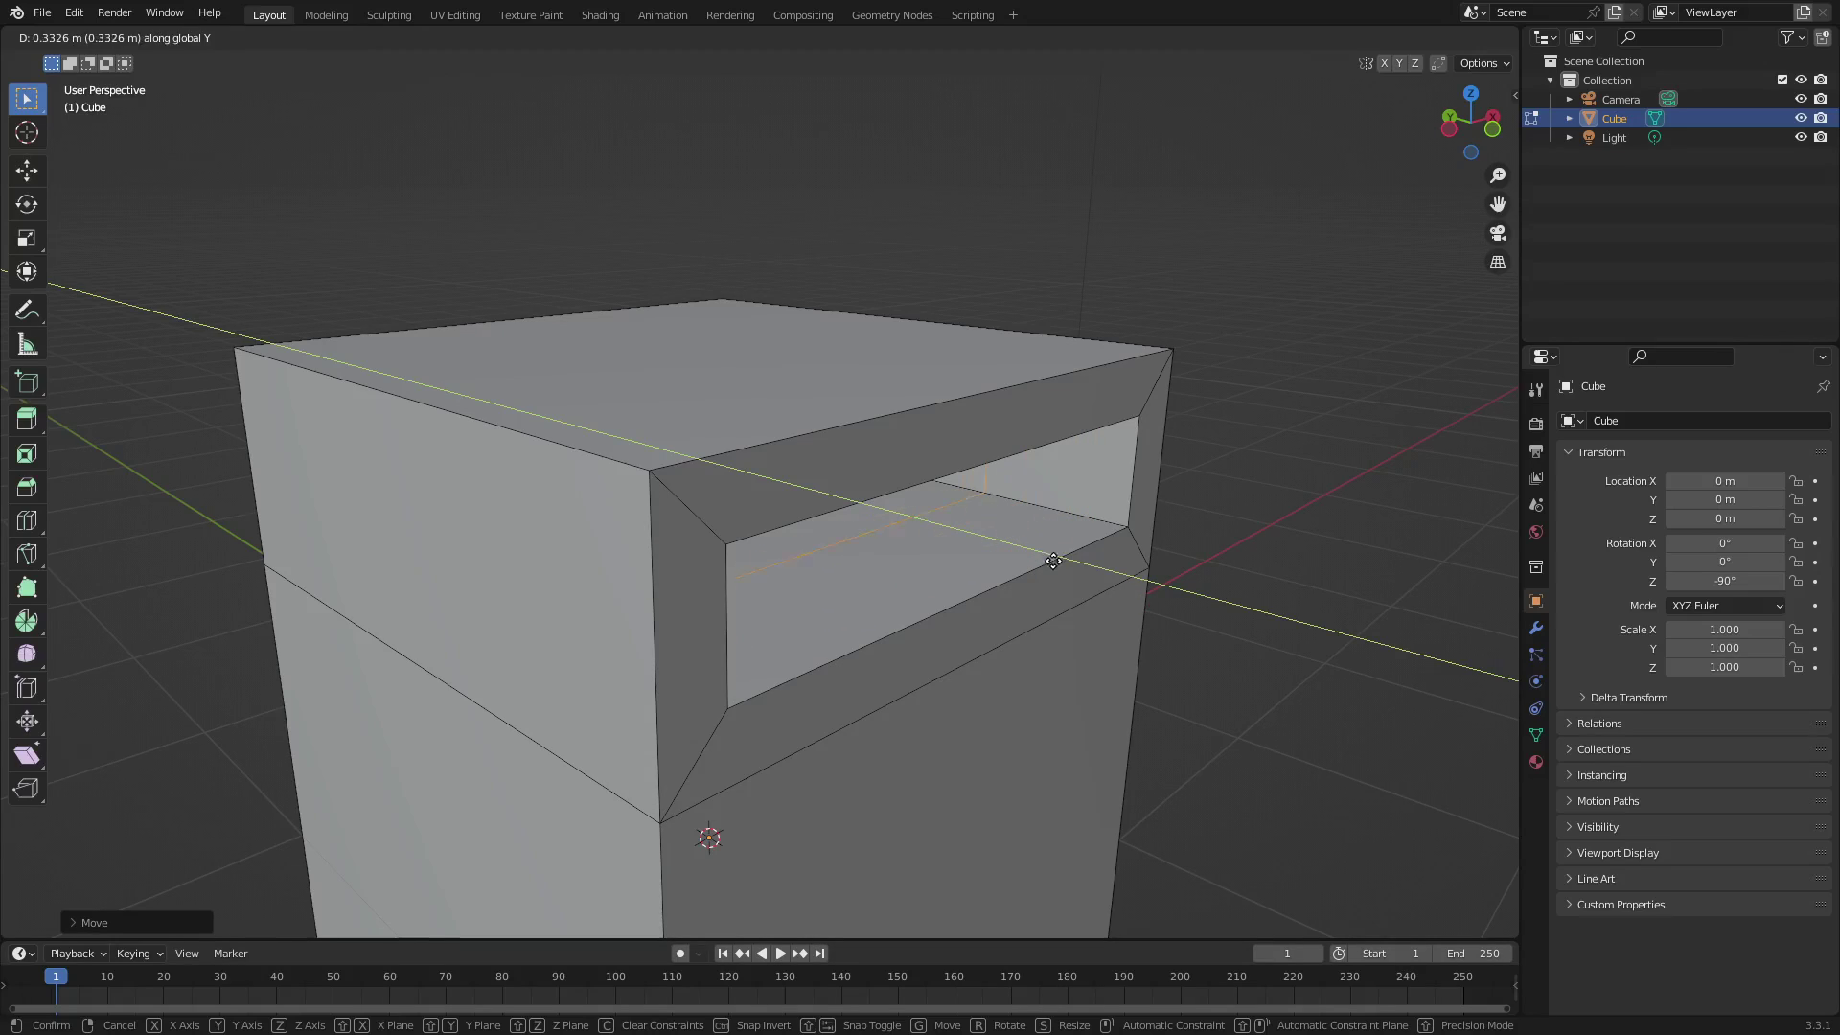
{"action": "left_click", "coordinate": [1145, 596]}
{"action": "middle_click_drag", "start_coordinate": [1150, 594], "coordinate": [1071, 557]}
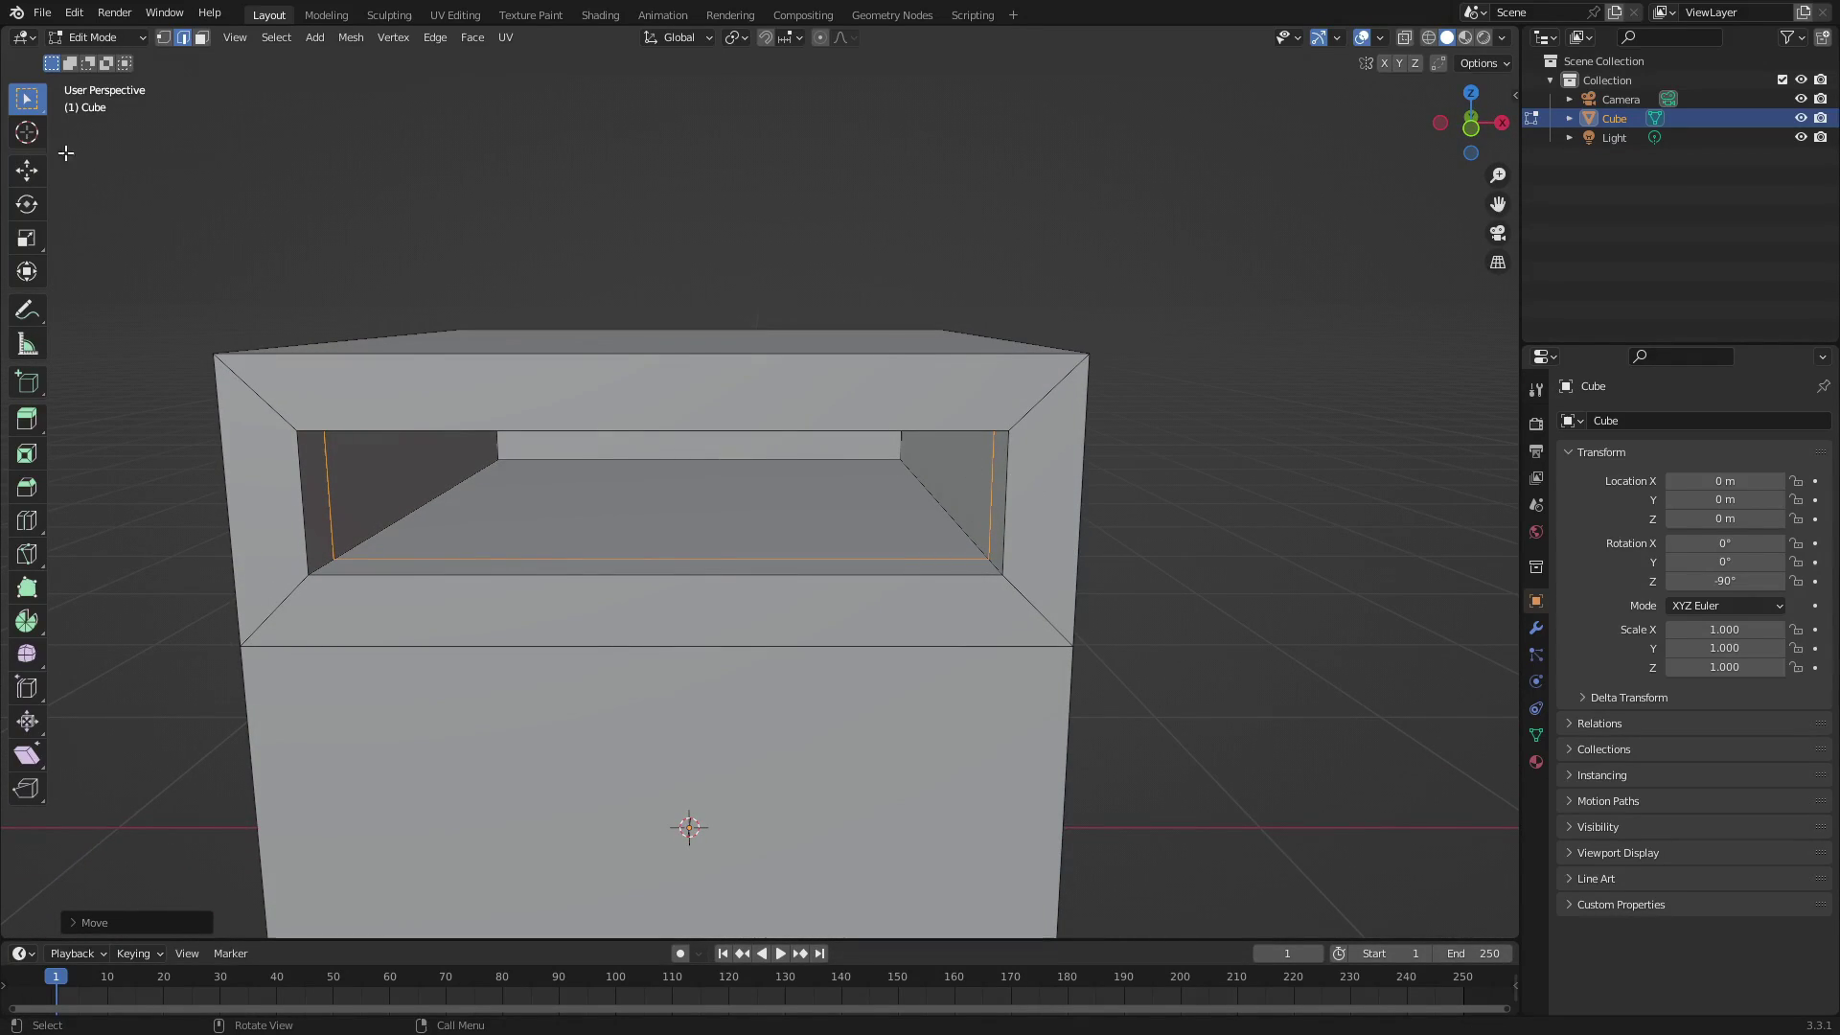
Extrude the large recess floor face behind the edge loop down by about 1 m into the box's lower section
{"action": "left_click", "coordinate": [201, 38]}
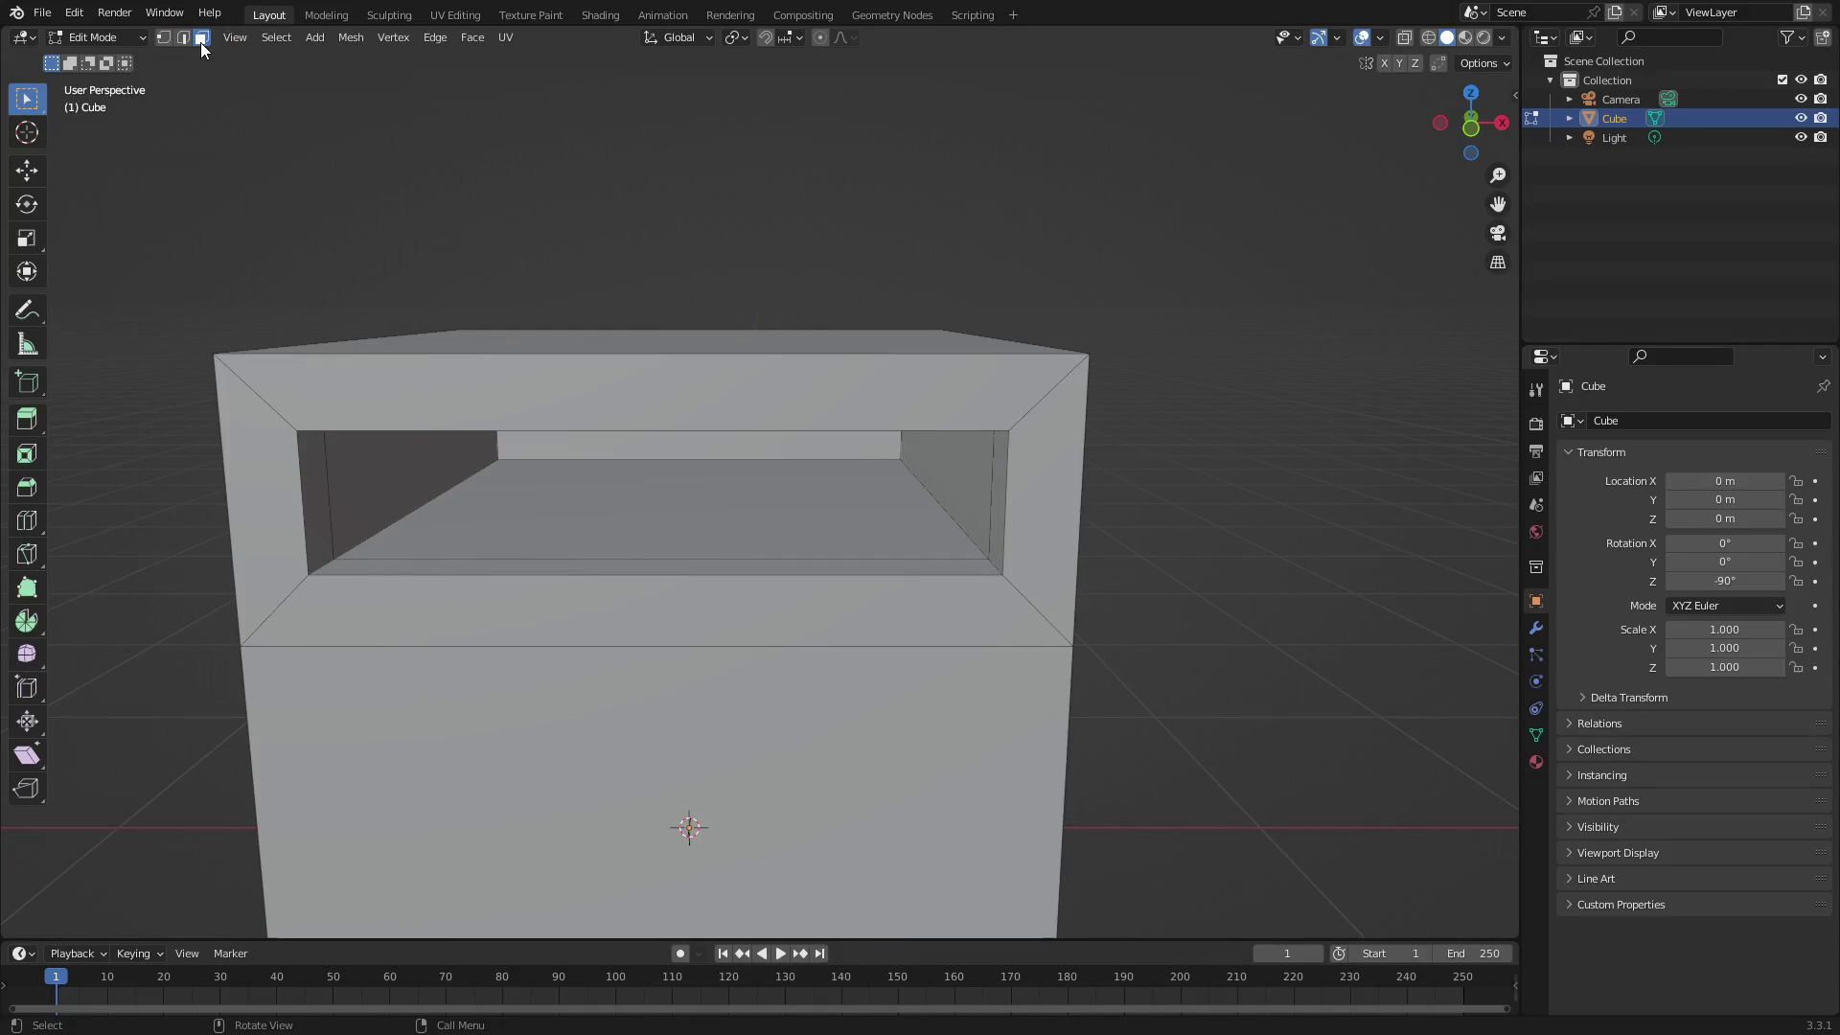
{"action": "left_click", "coordinate": [594, 506]}
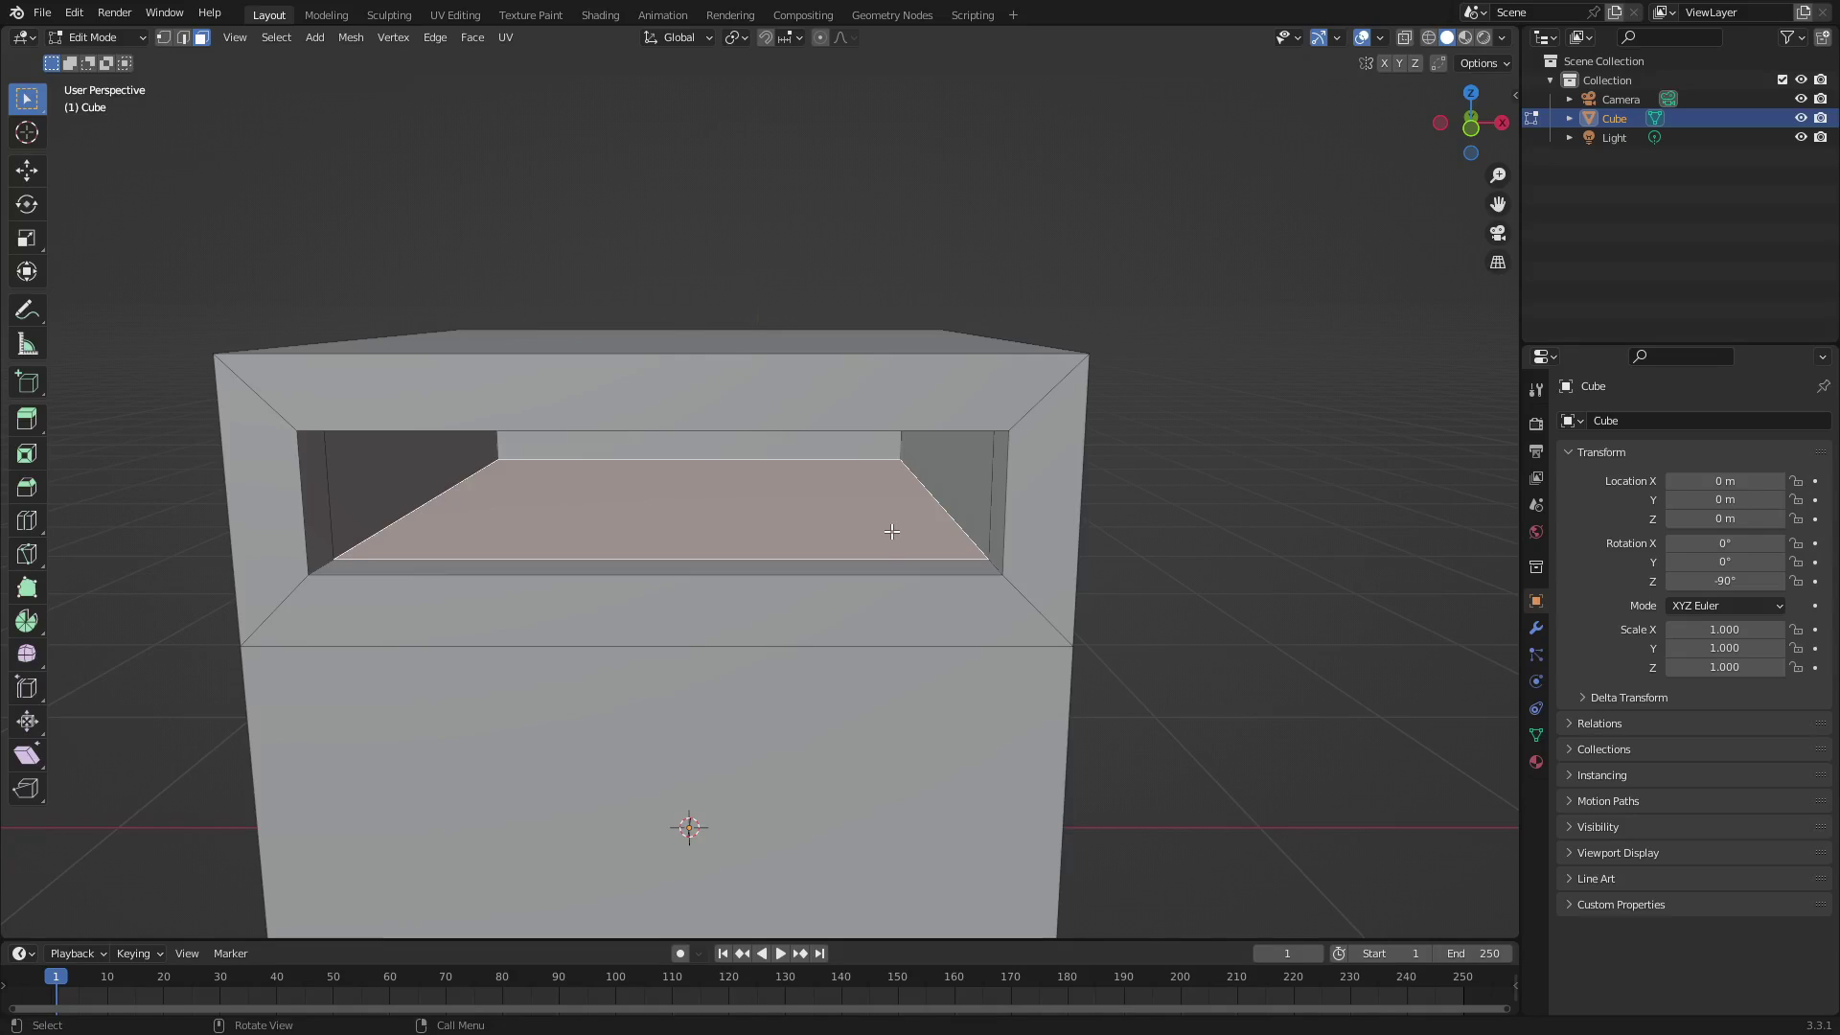
{"action": "key", "text": "e"}
{"action": "key", "text": "Escape"}
{"action": "key", "text": "e"}
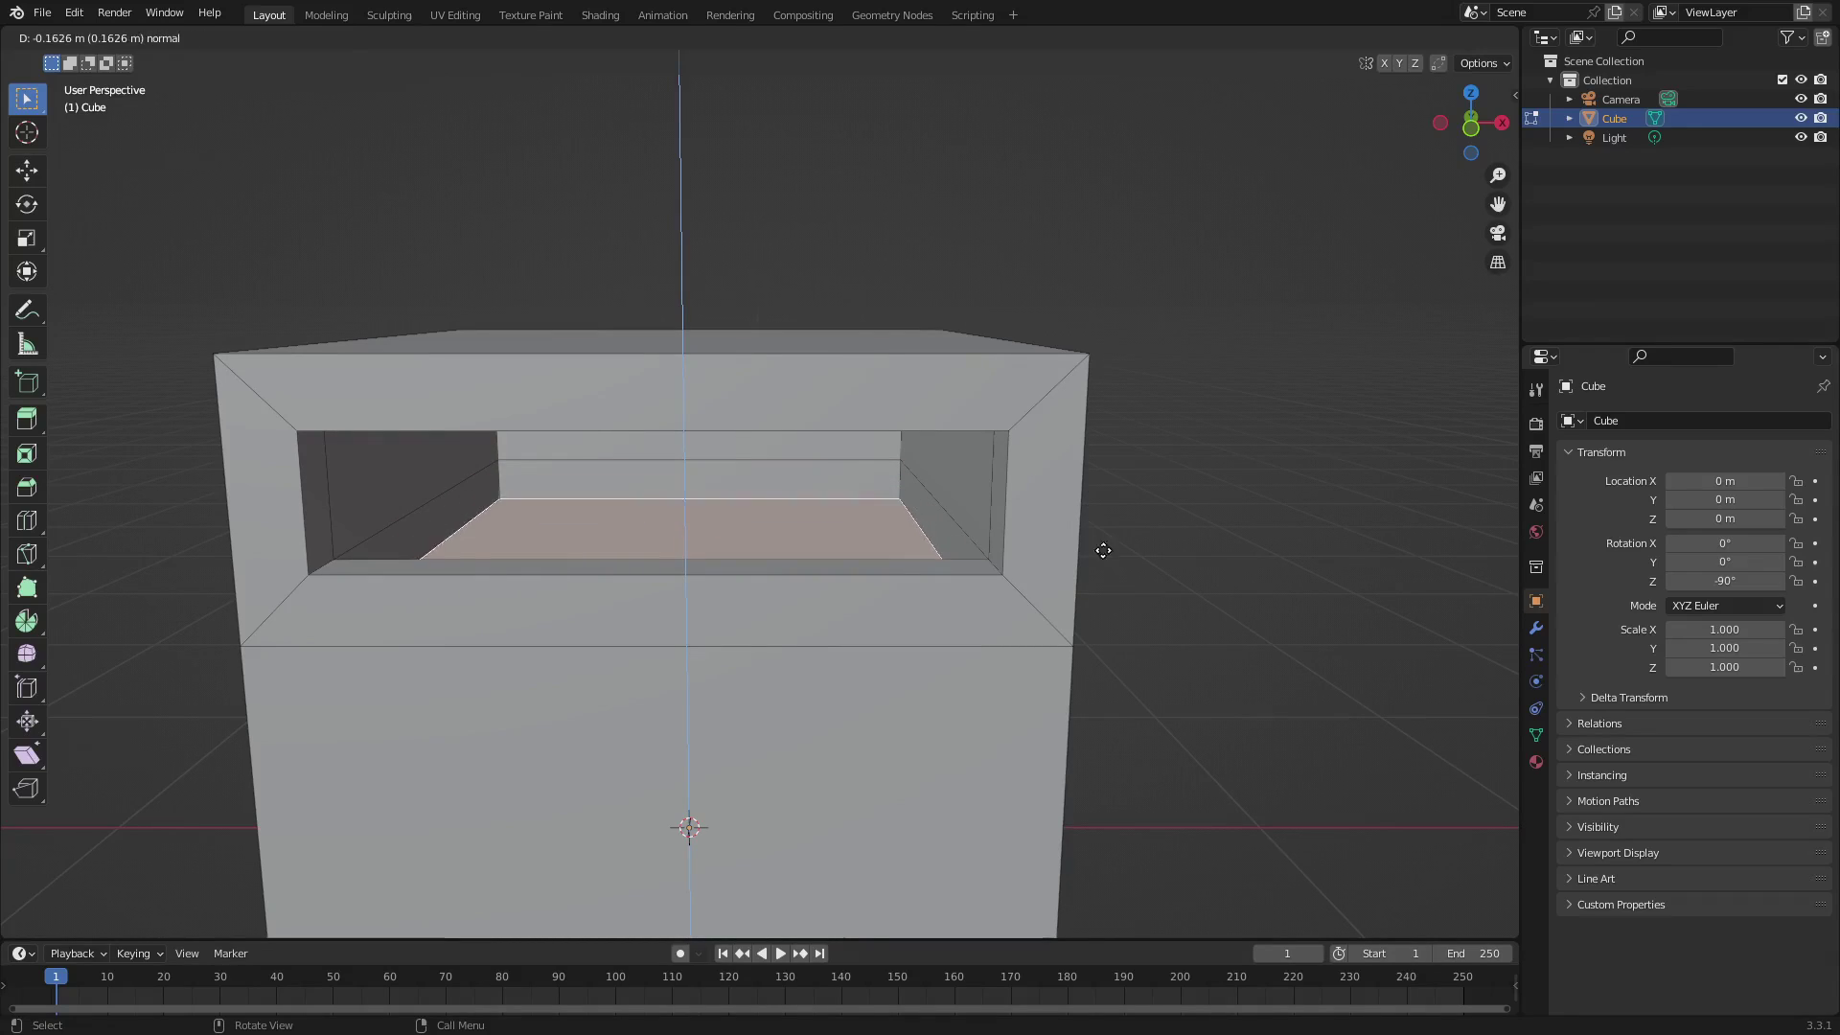
{"action": "left_click", "coordinate": [1096, 718]}
In a front wireframe view, lower the extruded floor face about 0.96 m along global Z and return to Object Mode
{"action": "middle_click_drag", "start_coordinate": [1096, 788], "coordinate": [957, 607]}
{"action": "scroll", "coordinate": [841, 620], "scroll_direction": "up", "scroll_amount": 5}
{"action": "middle_click_drag", "start_coordinate": [830, 624], "coordinate": [920, 616]}
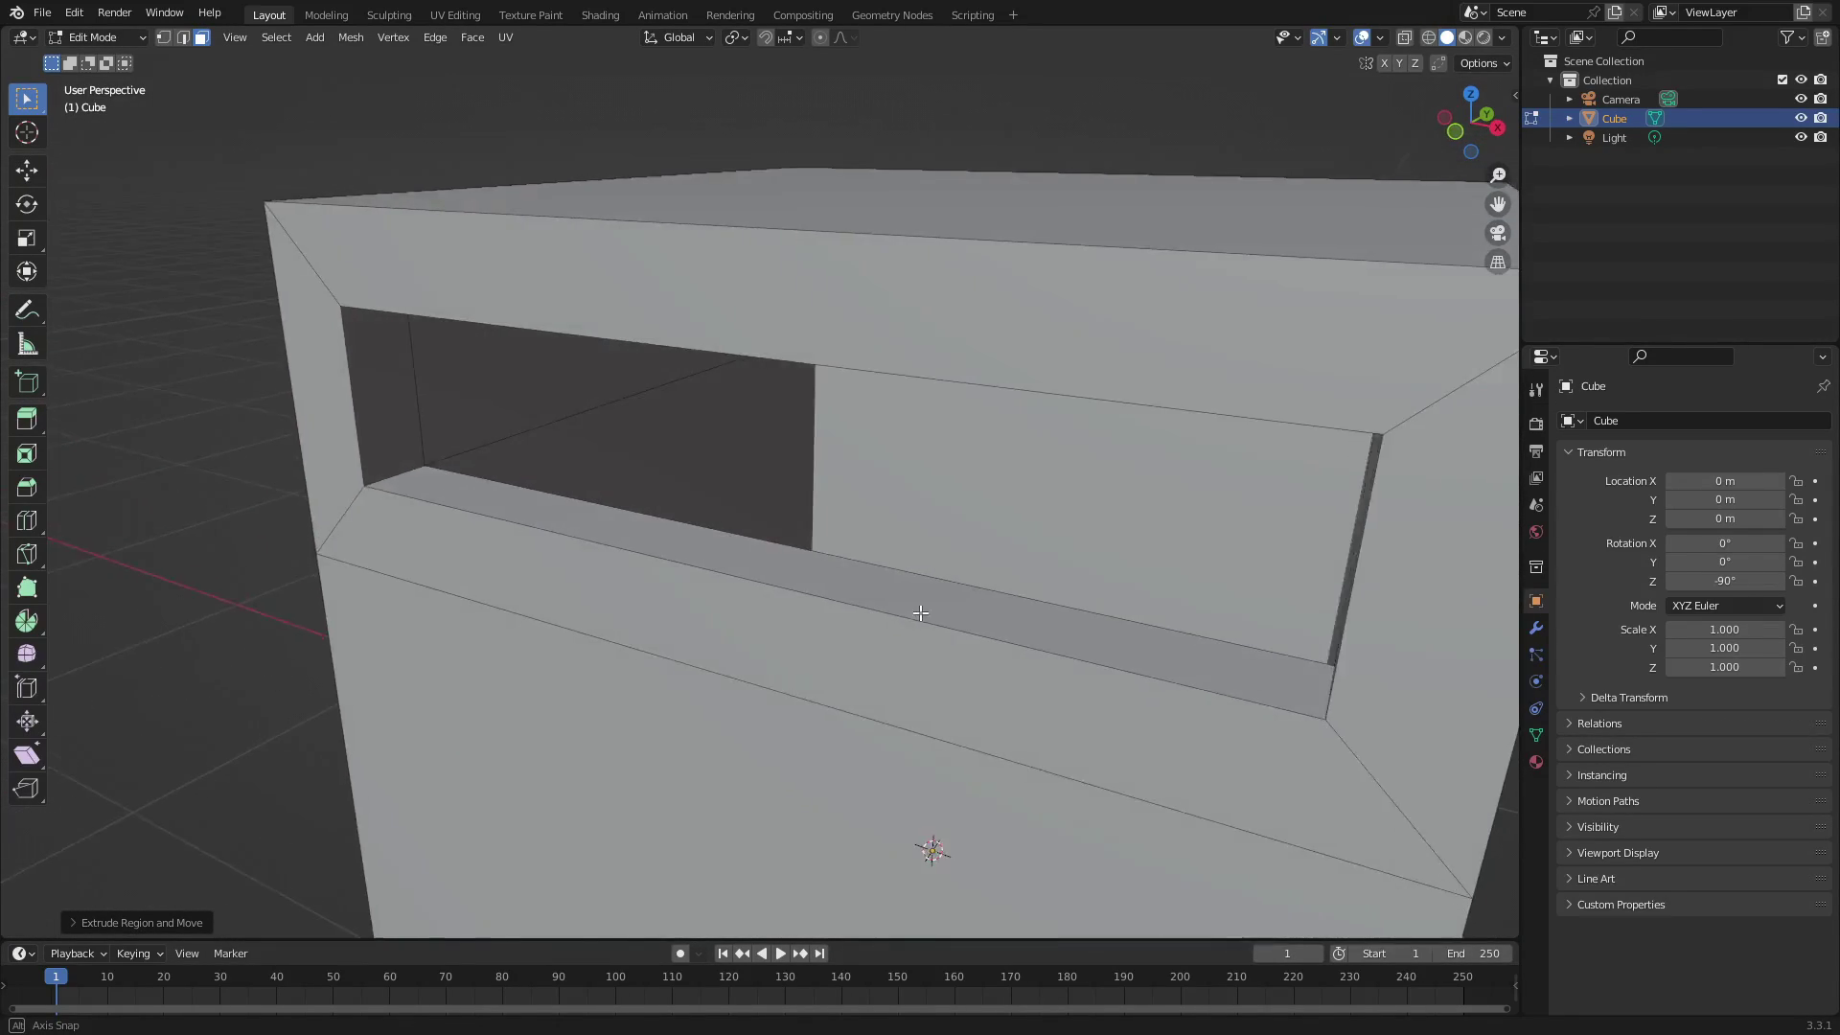
{"action": "scroll", "coordinate": [1080, 571], "scroll_direction": "down", "scroll_amount": 4}
{"action": "key", "text": "KP_1"}
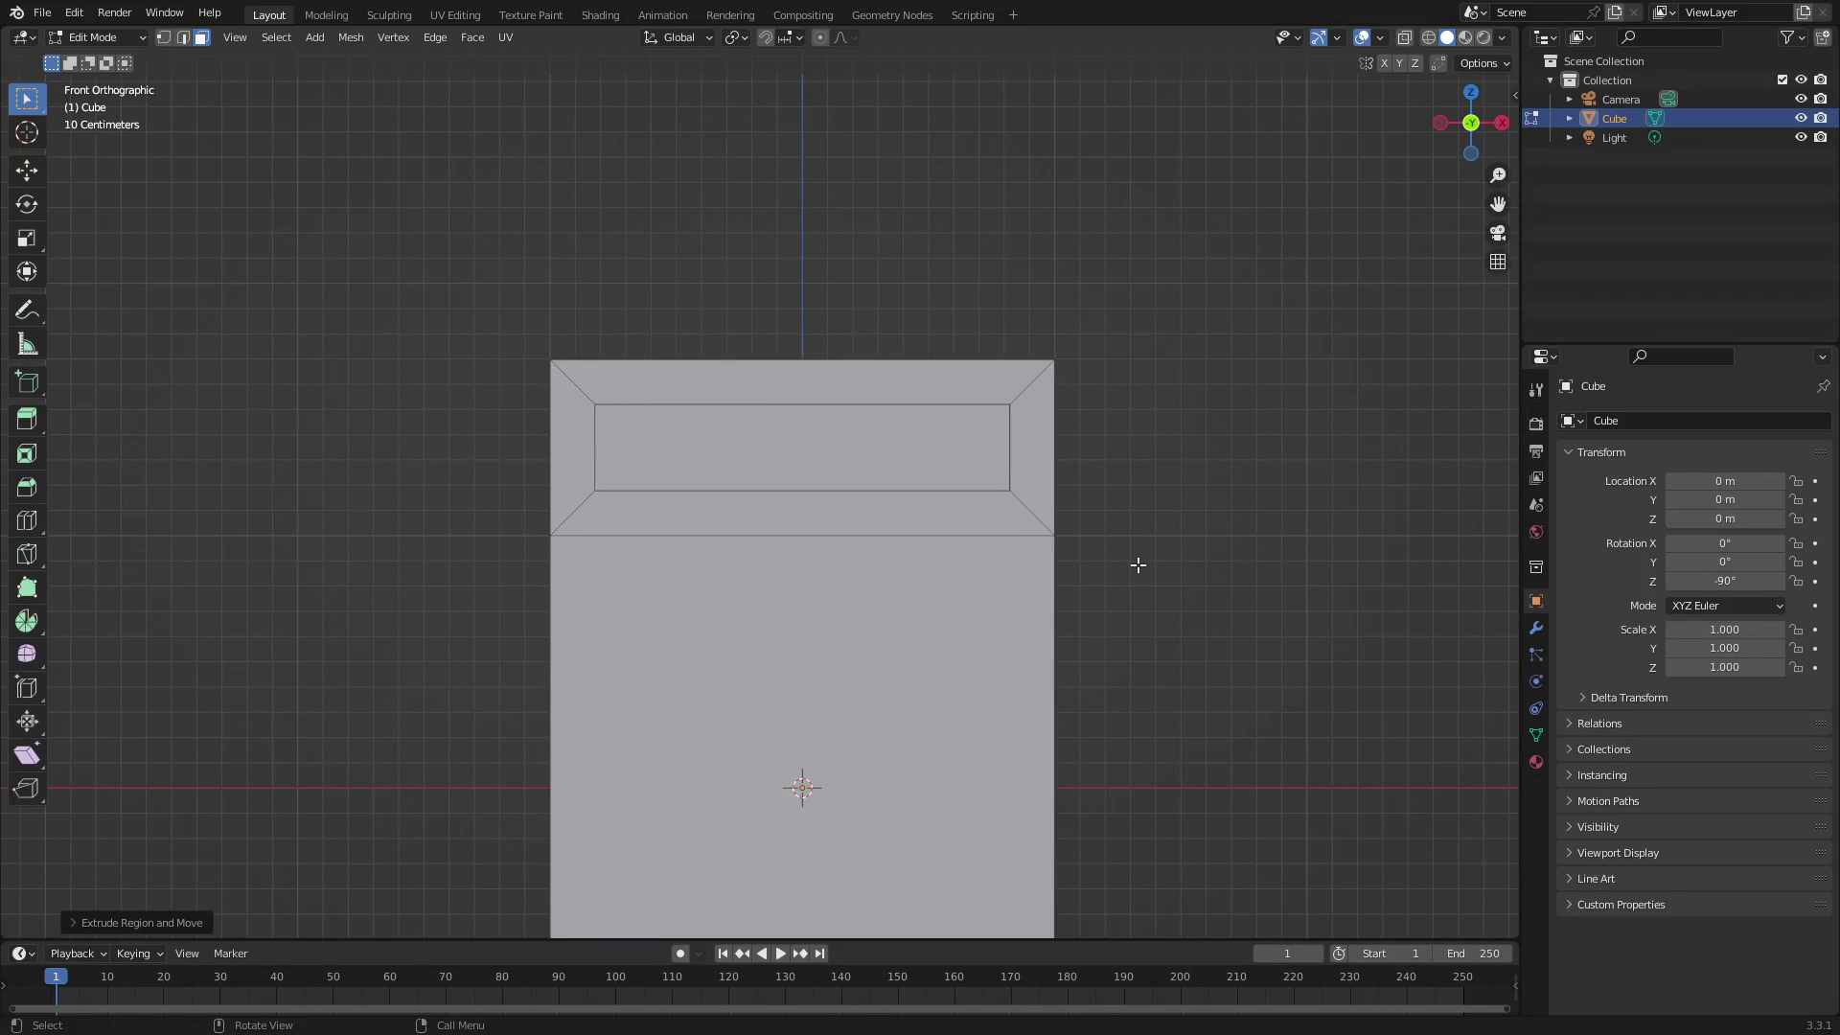
{"action": "middle_click_drag", "start_coordinate": [1158, 620], "coordinate": [1198, 396], "text": "shift"}
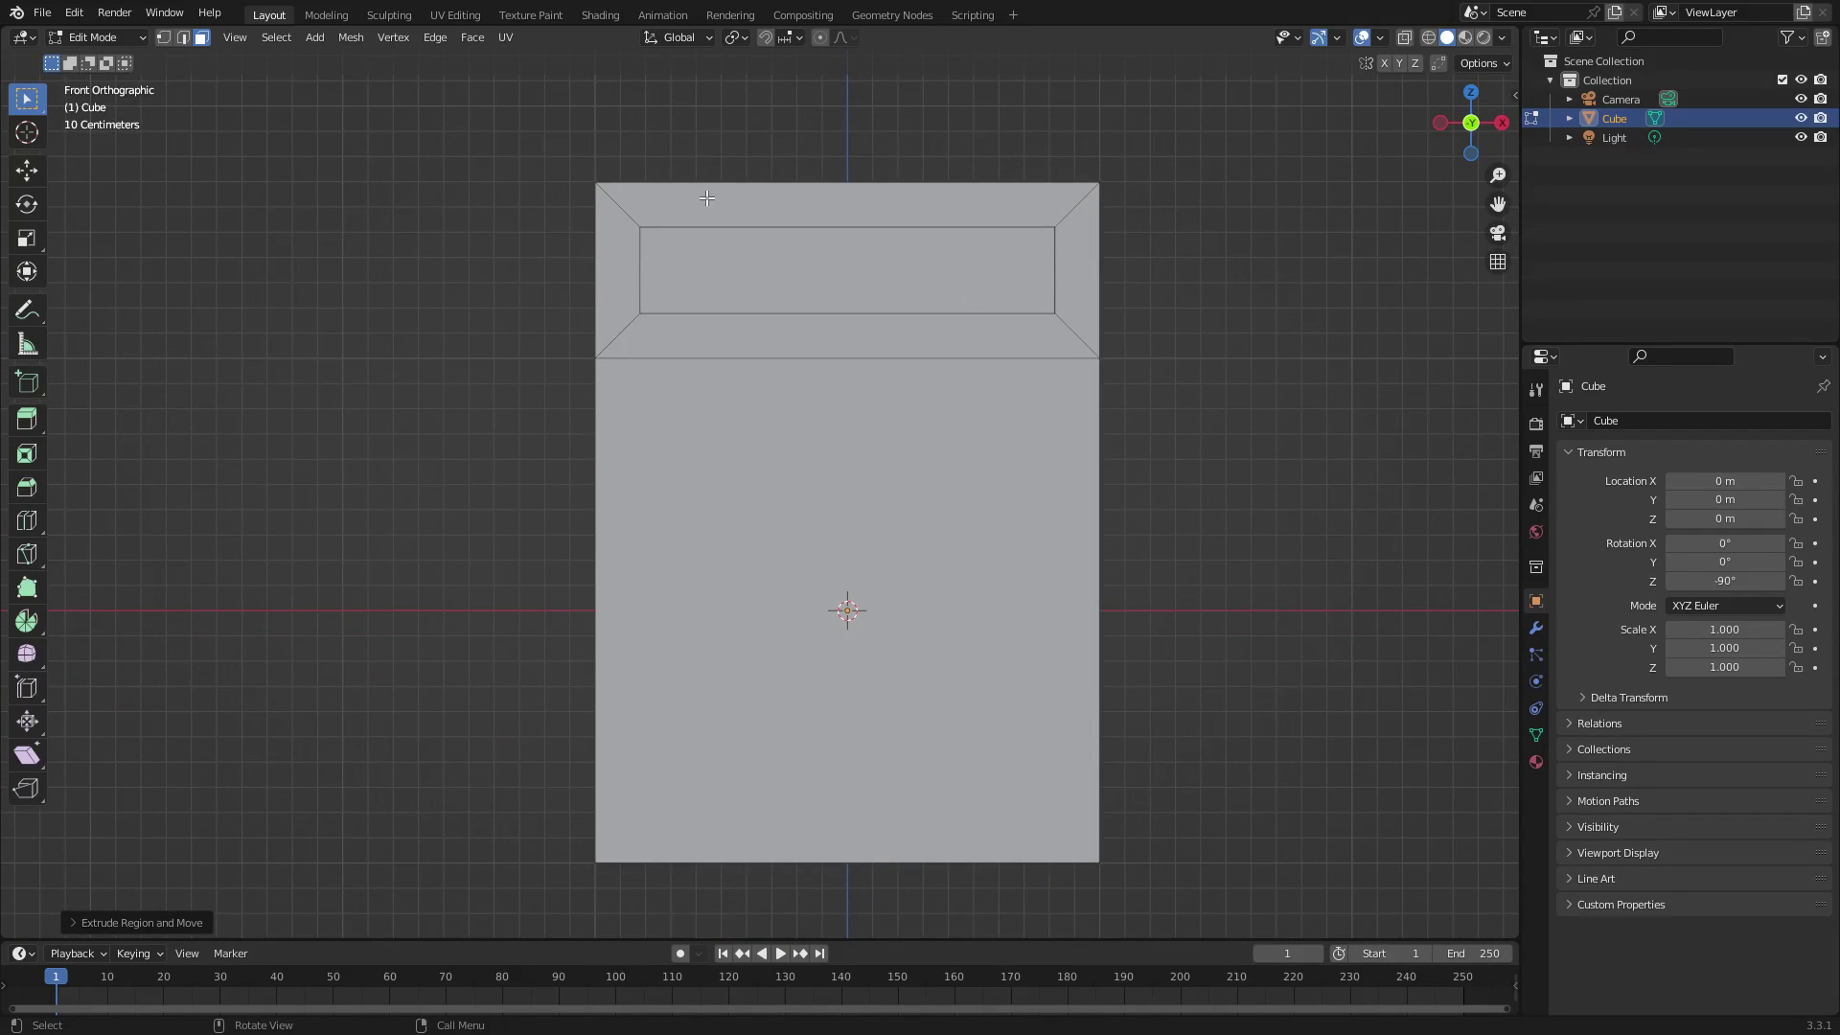
{"action": "left_click", "coordinate": [1428, 38]}
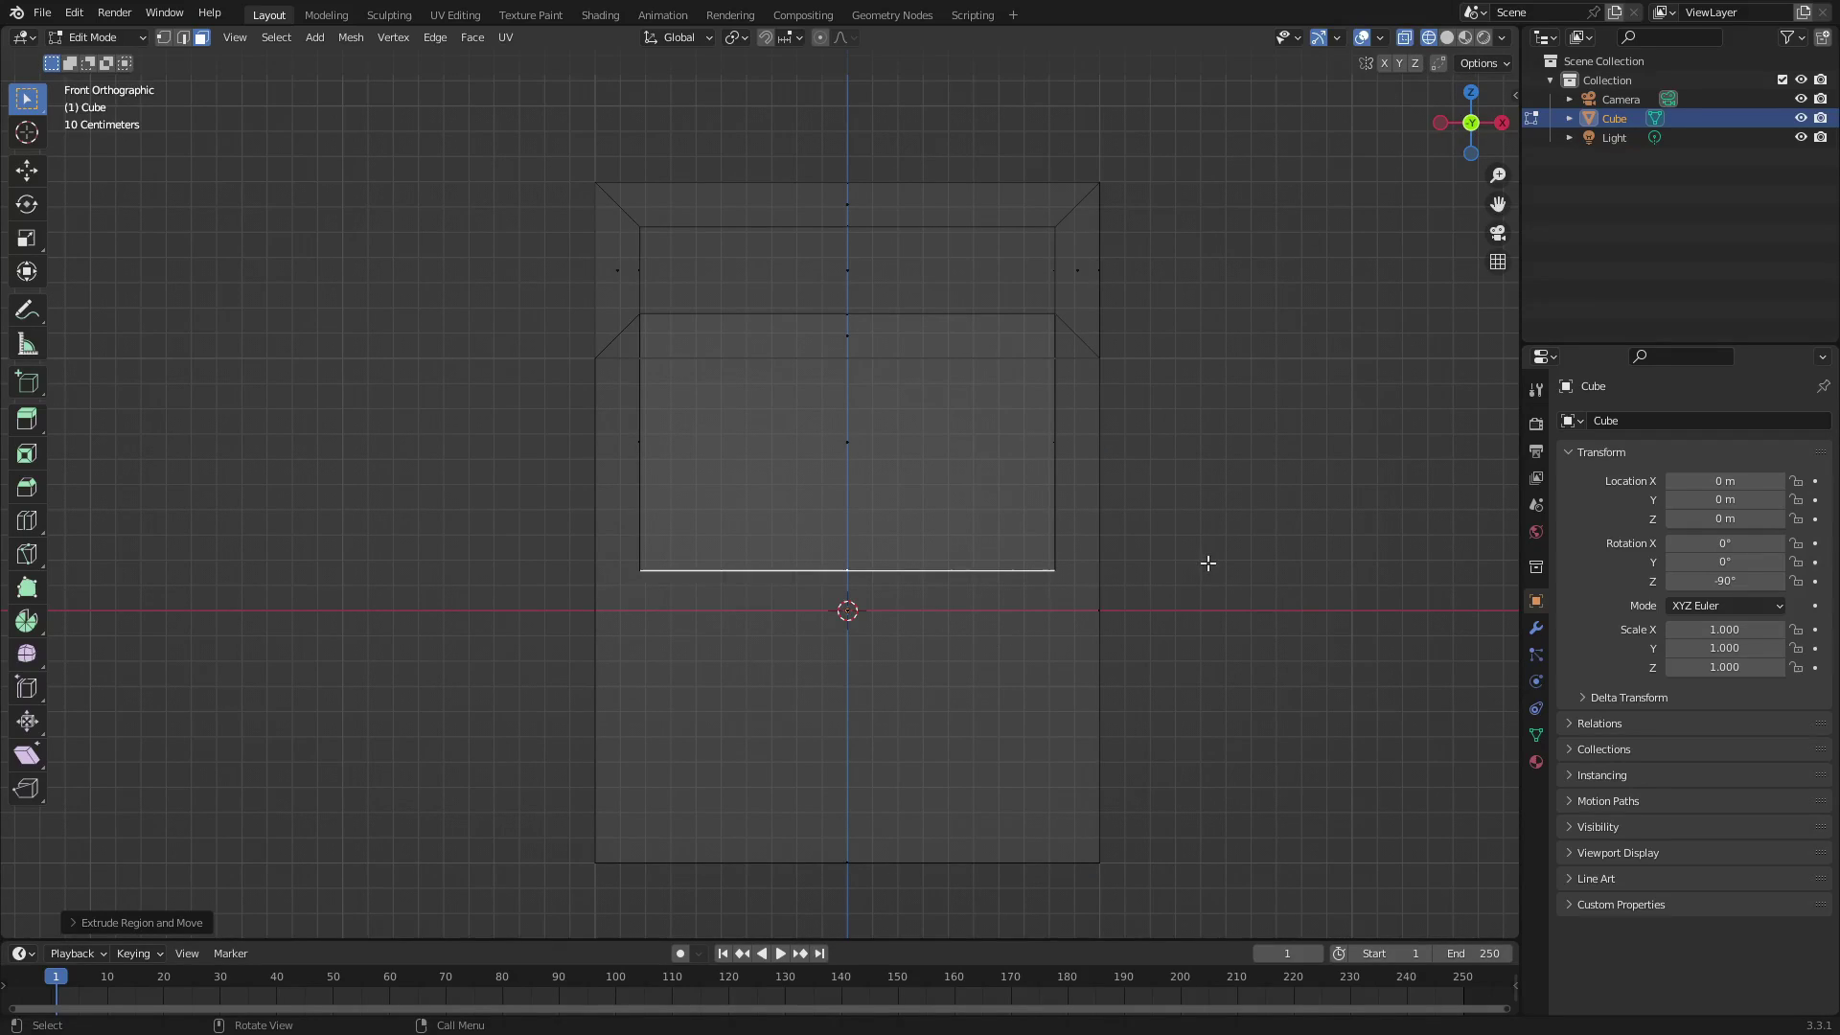
{"action": "key", "text": "g"}
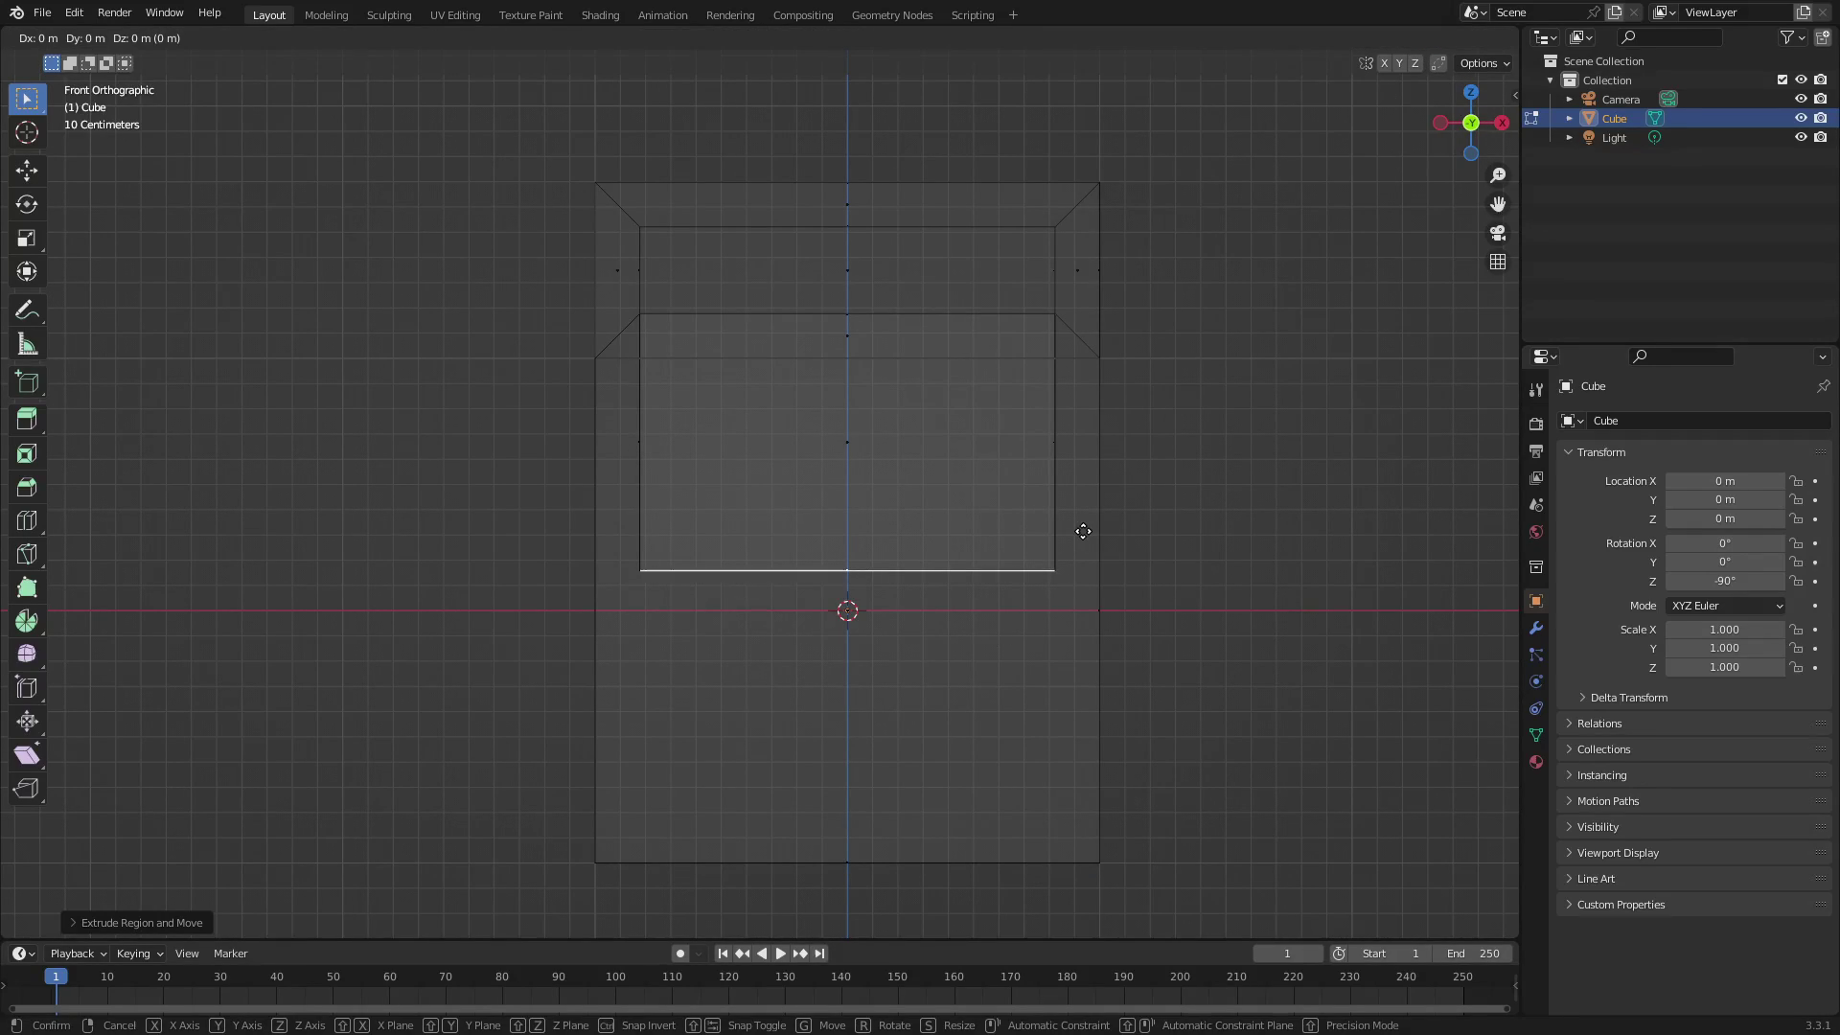
{"action": "key", "text": "z"}
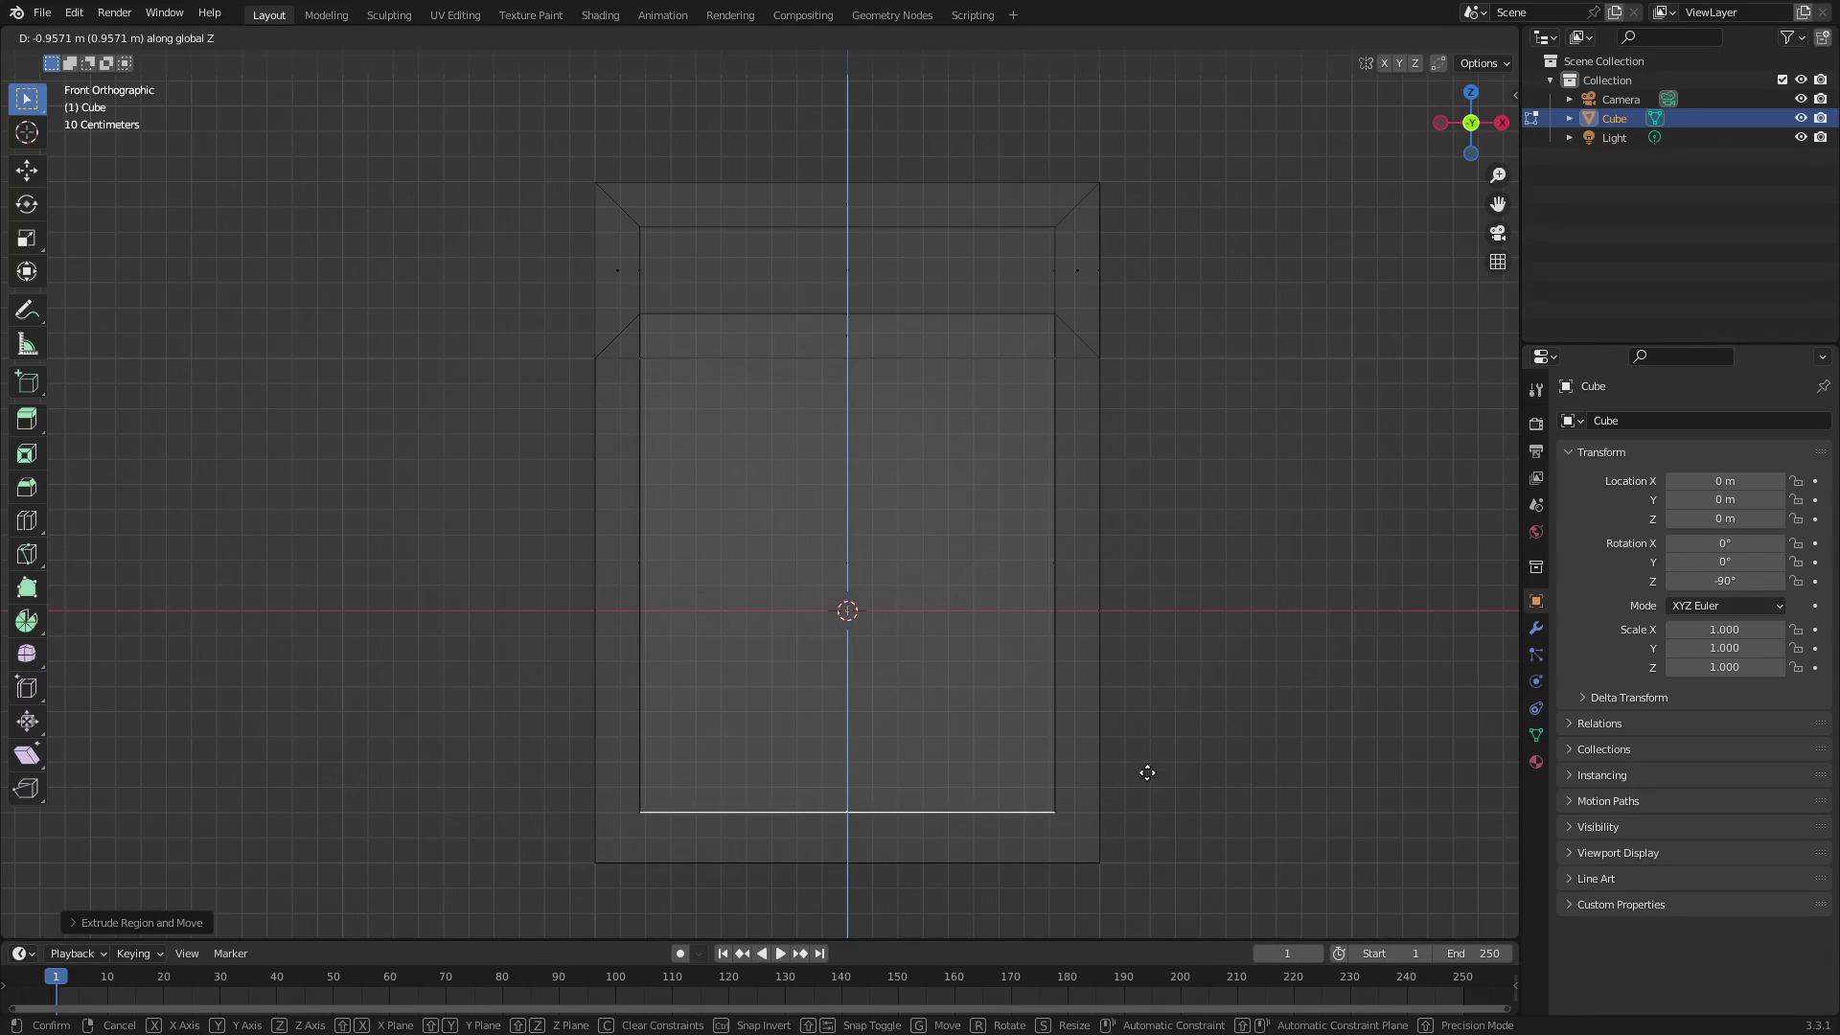
{"action": "left_click", "coordinate": [1153, 775]}
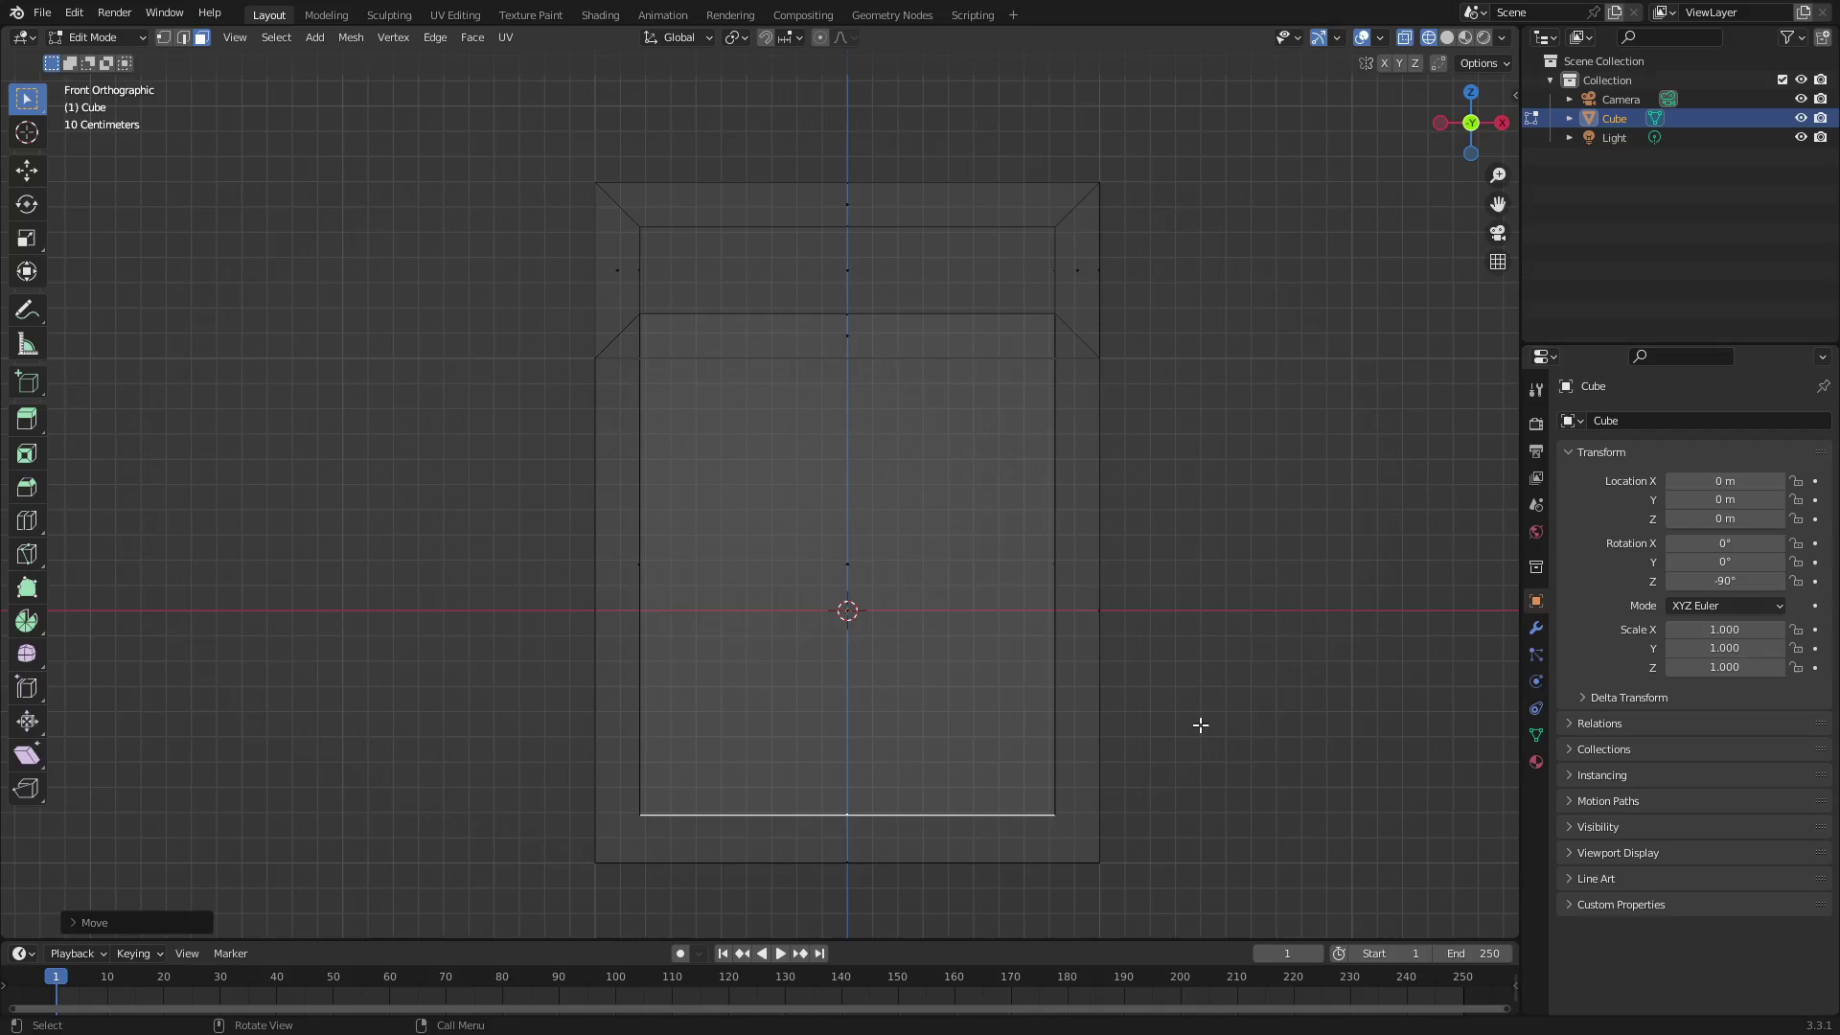
{"action": "key", "text": "Tab"}
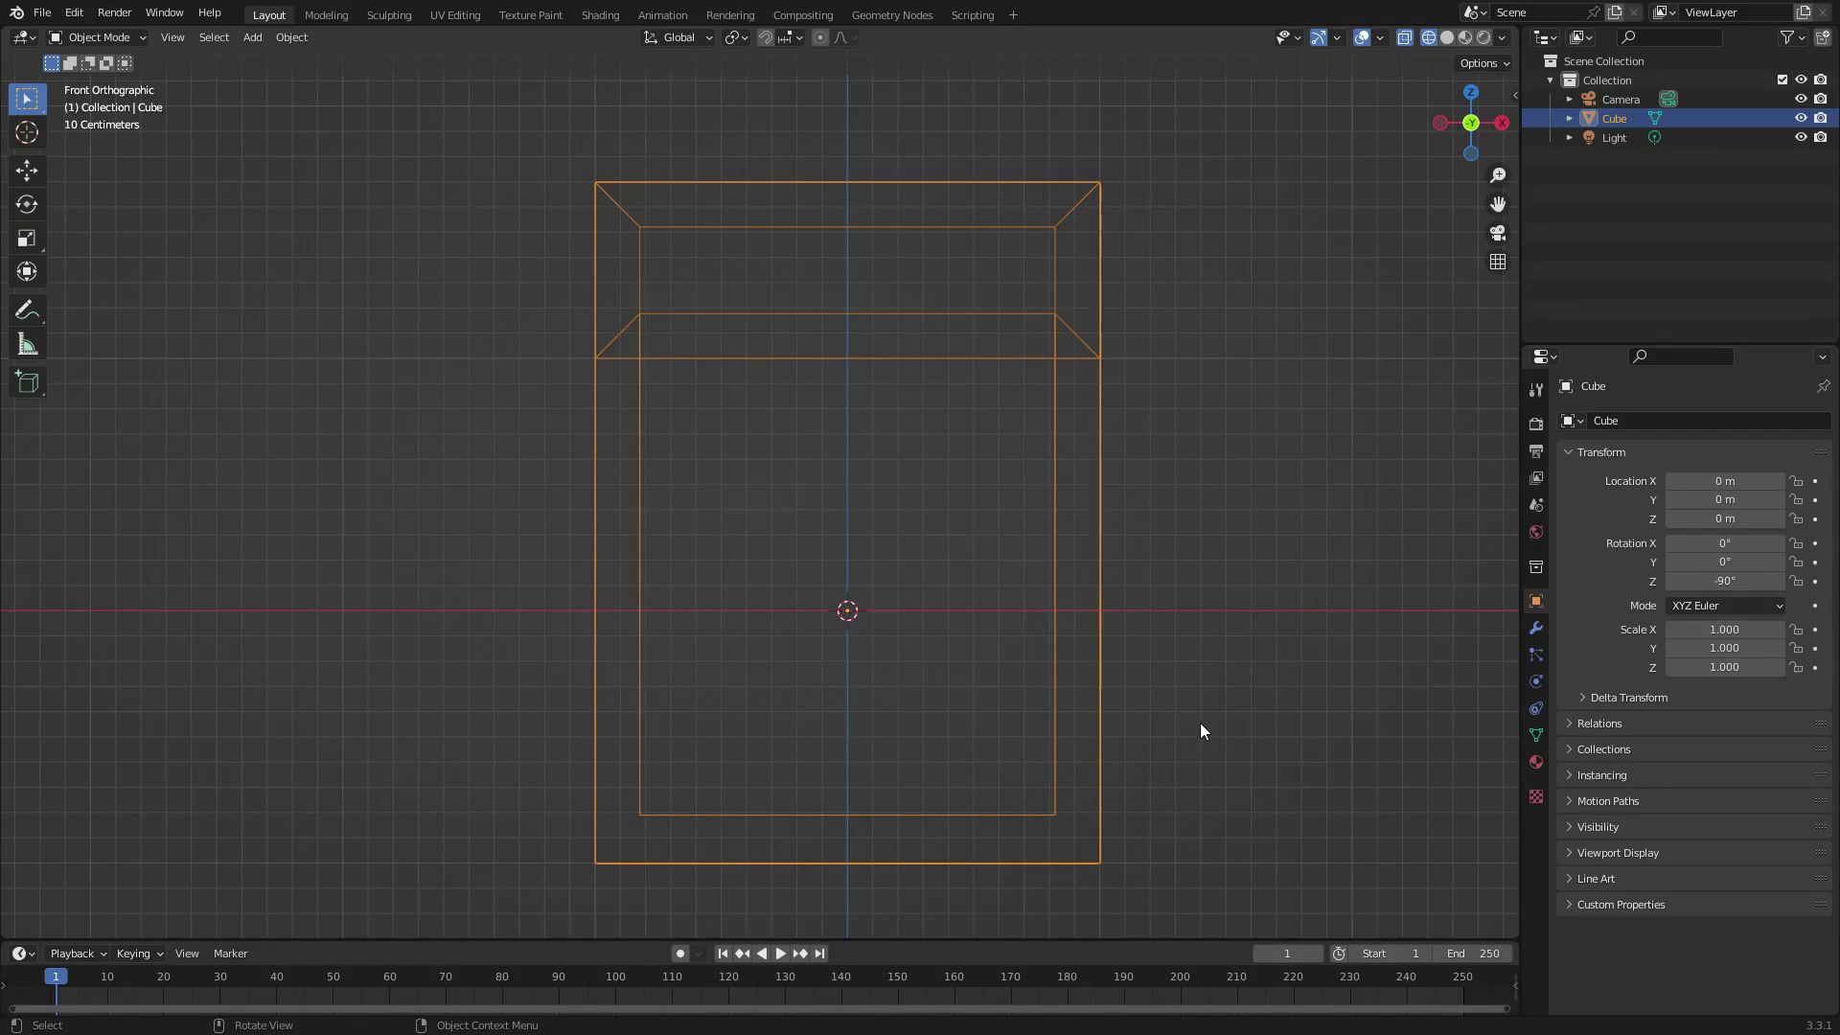
{"action": "left_click", "coordinate": [1405, 37]}
{"action": "left_click", "coordinate": [1405, 39]}
{"action": "left_click", "coordinate": [1362, 39]}
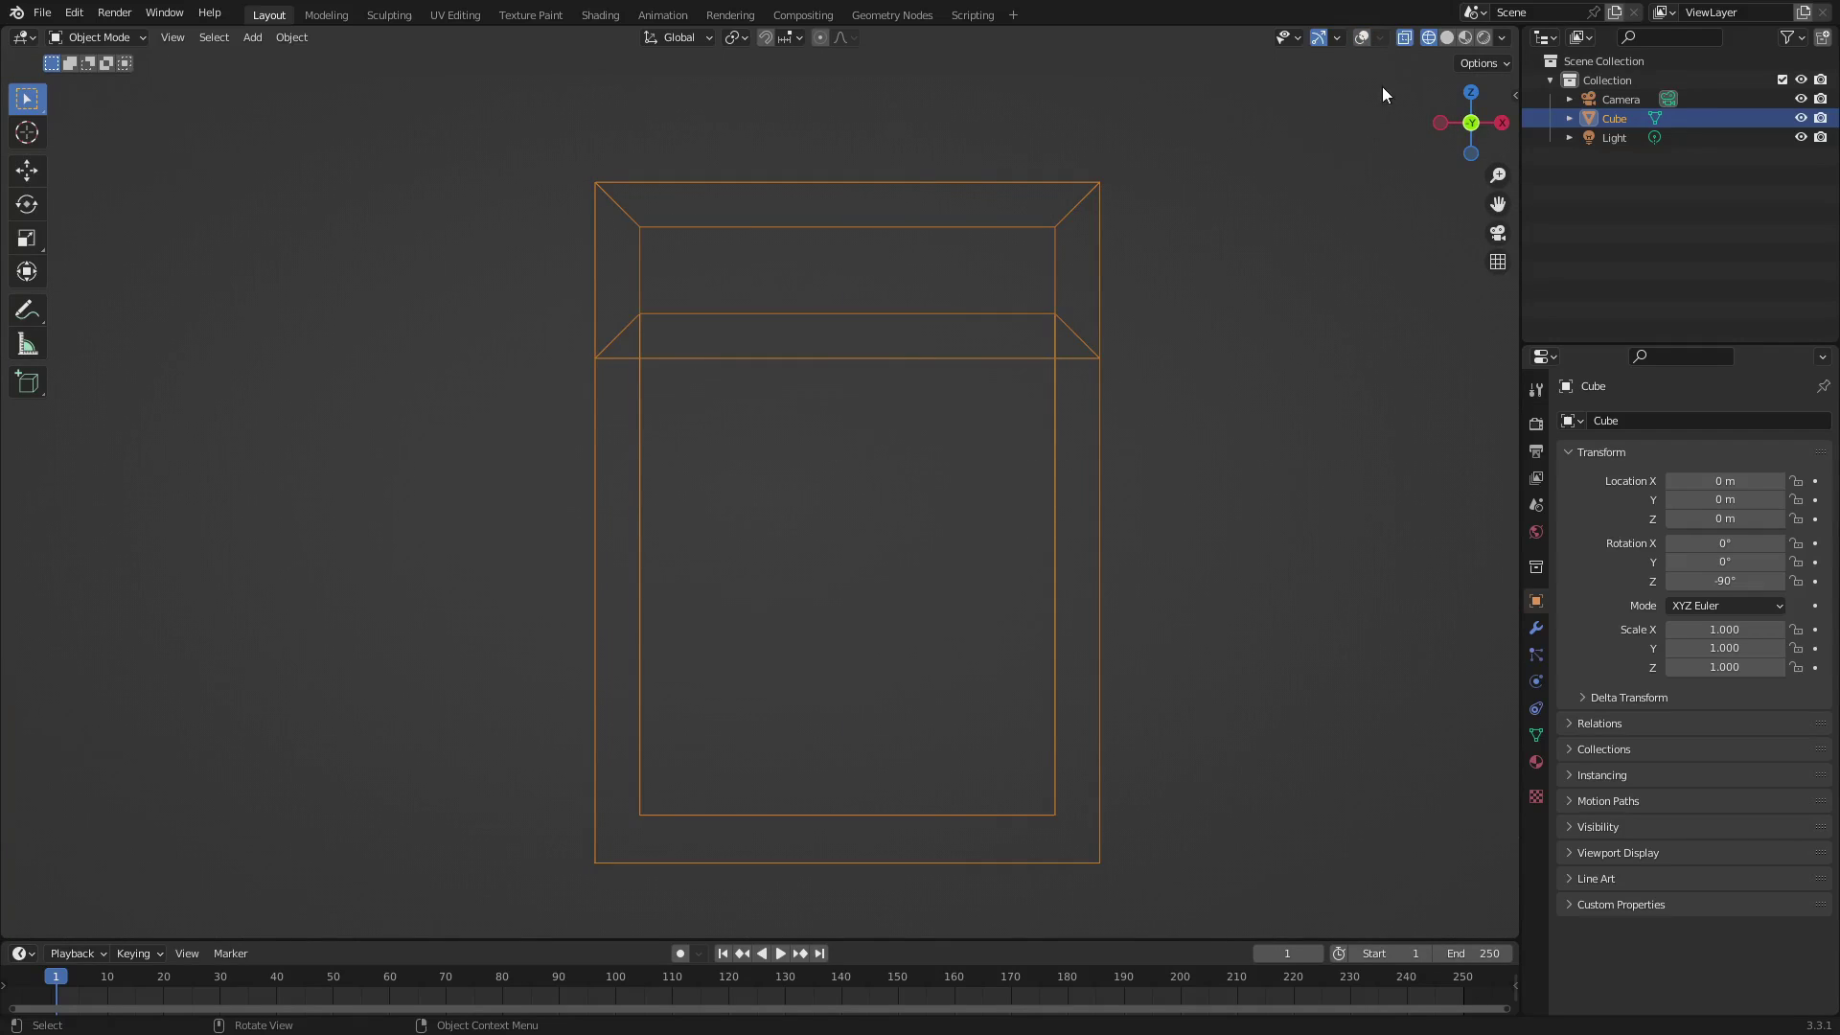
{"action": "left_click", "coordinate": [1361, 37]}
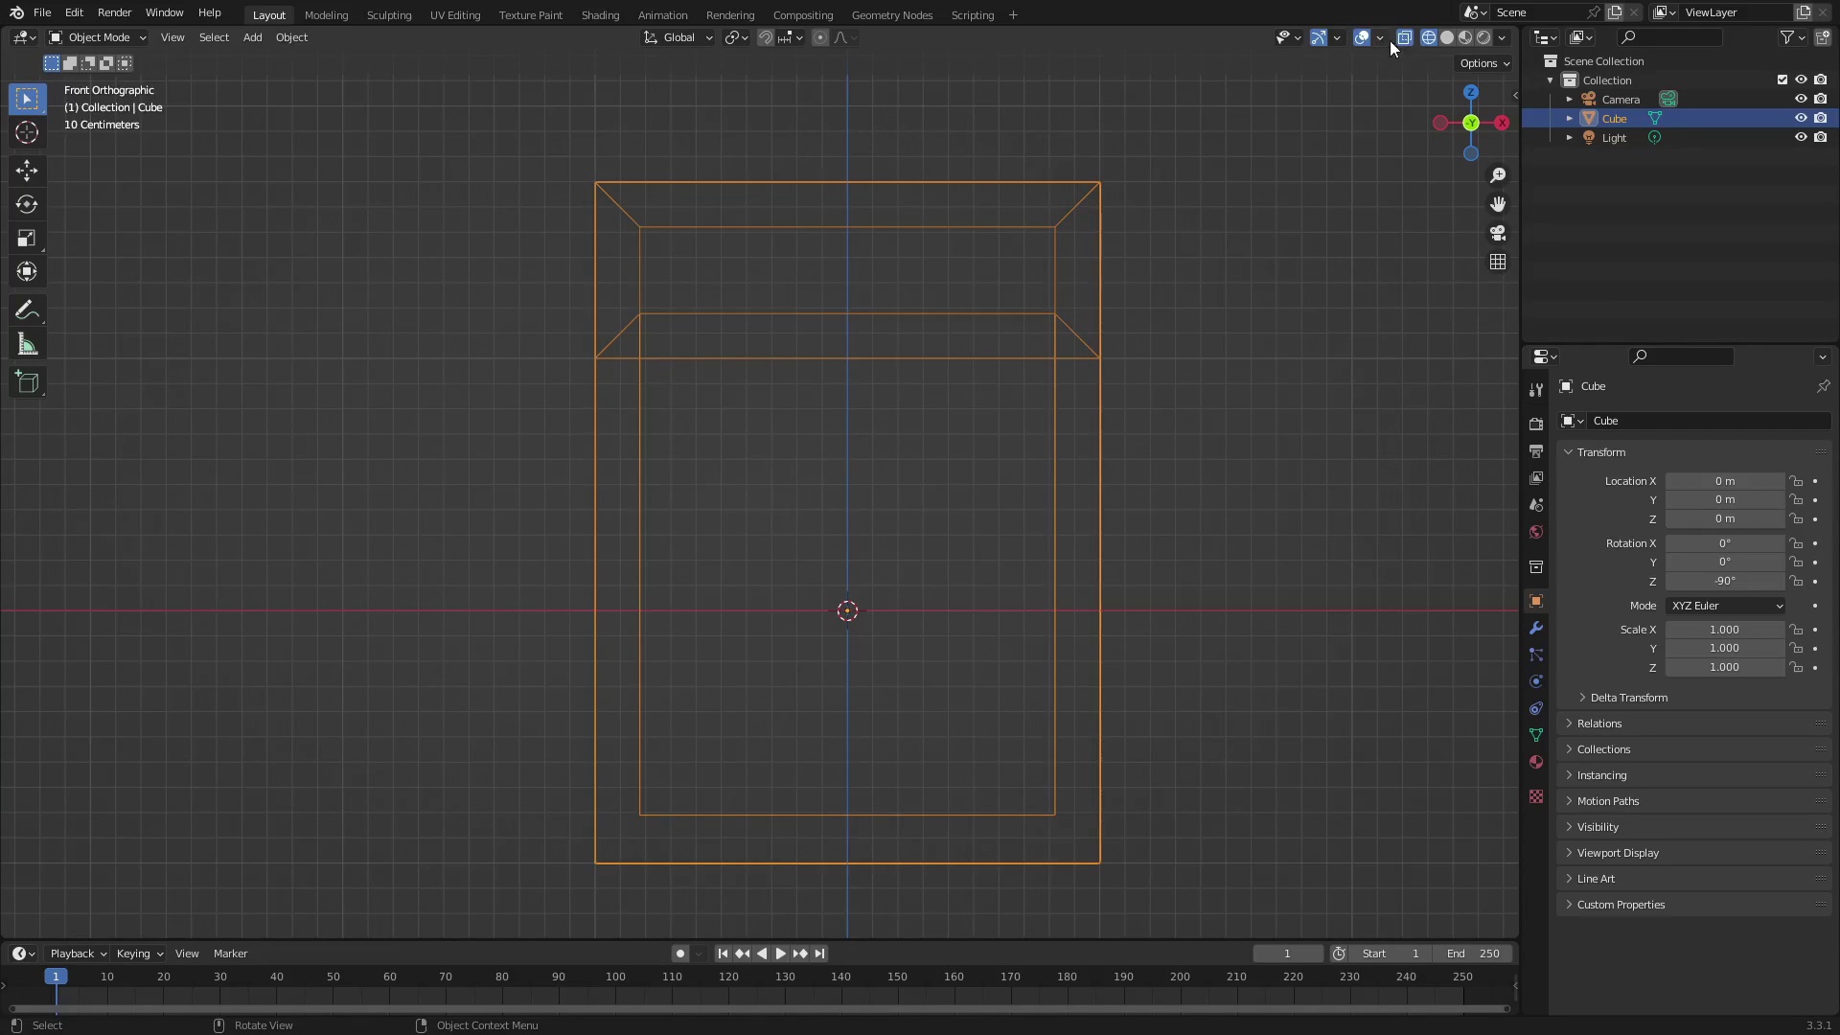
Return the viewport to solid shading and inspect the box's front opening and inner cavity from several angles
{"action": "left_click", "coordinate": [1447, 38]}
{"action": "mouse_move", "coordinate": [1401, 123]}
{"action": "middle_mouse_down"}
{"action": "mouse_move", "coordinate": [1176, 278]}
{"action": "mouse_move", "coordinate": [1229, 353]}
{"action": "mouse_move", "coordinate": [1171, 395]}
{"action": "mouse_move", "coordinate": [1096, 382]}
{"action": "mouse_move", "coordinate": [1006, 303]}
{"action": "mouse_move", "coordinate": [1076, 246]}
{"action": "mouse_move", "coordinate": [1231, 278]}
{"action": "mouse_move", "coordinate": [998, 307]}
{"action": "mouse_move", "coordinate": [1133, 268]}
{"action": "mouse_move", "coordinate": [1179, 319]}
{"action": "mouse_move", "coordinate": [1052, 322]}
{"action": "middle_mouse_up"}
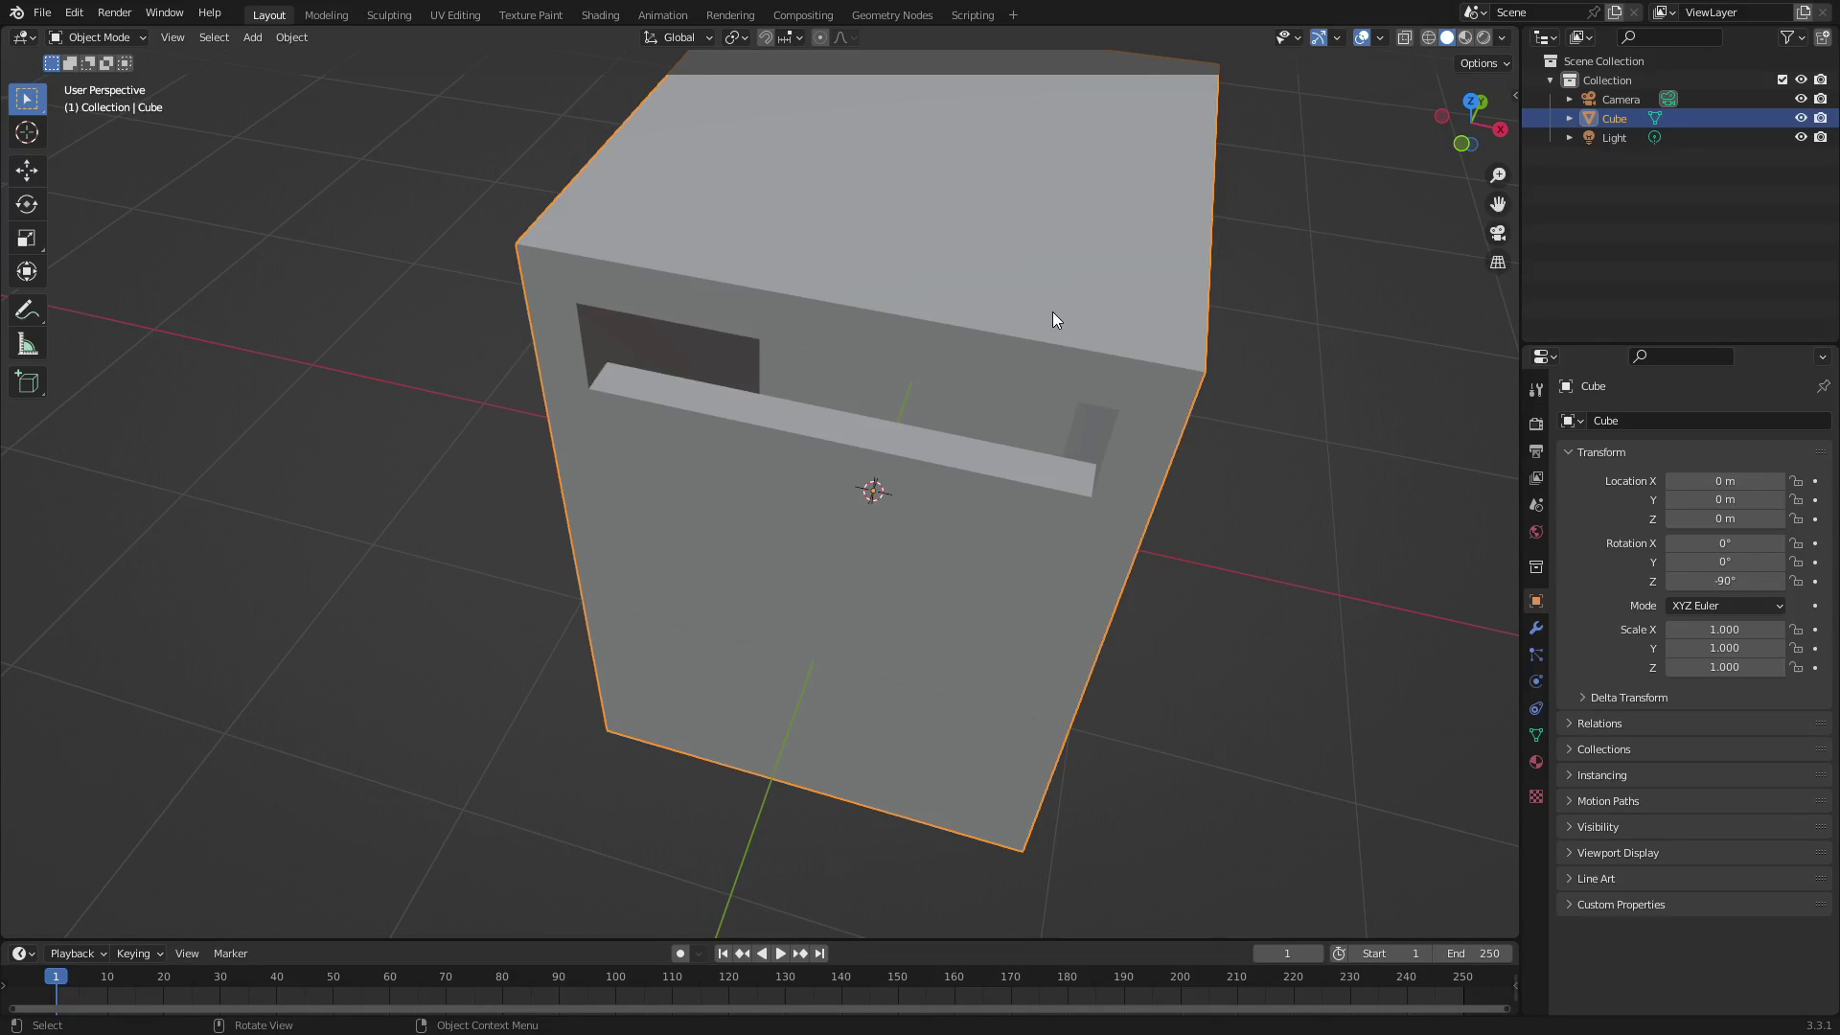
{"action": "middle_click_drag", "start_coordinate": [1028, 287], "coordinate": [1100, 294]}
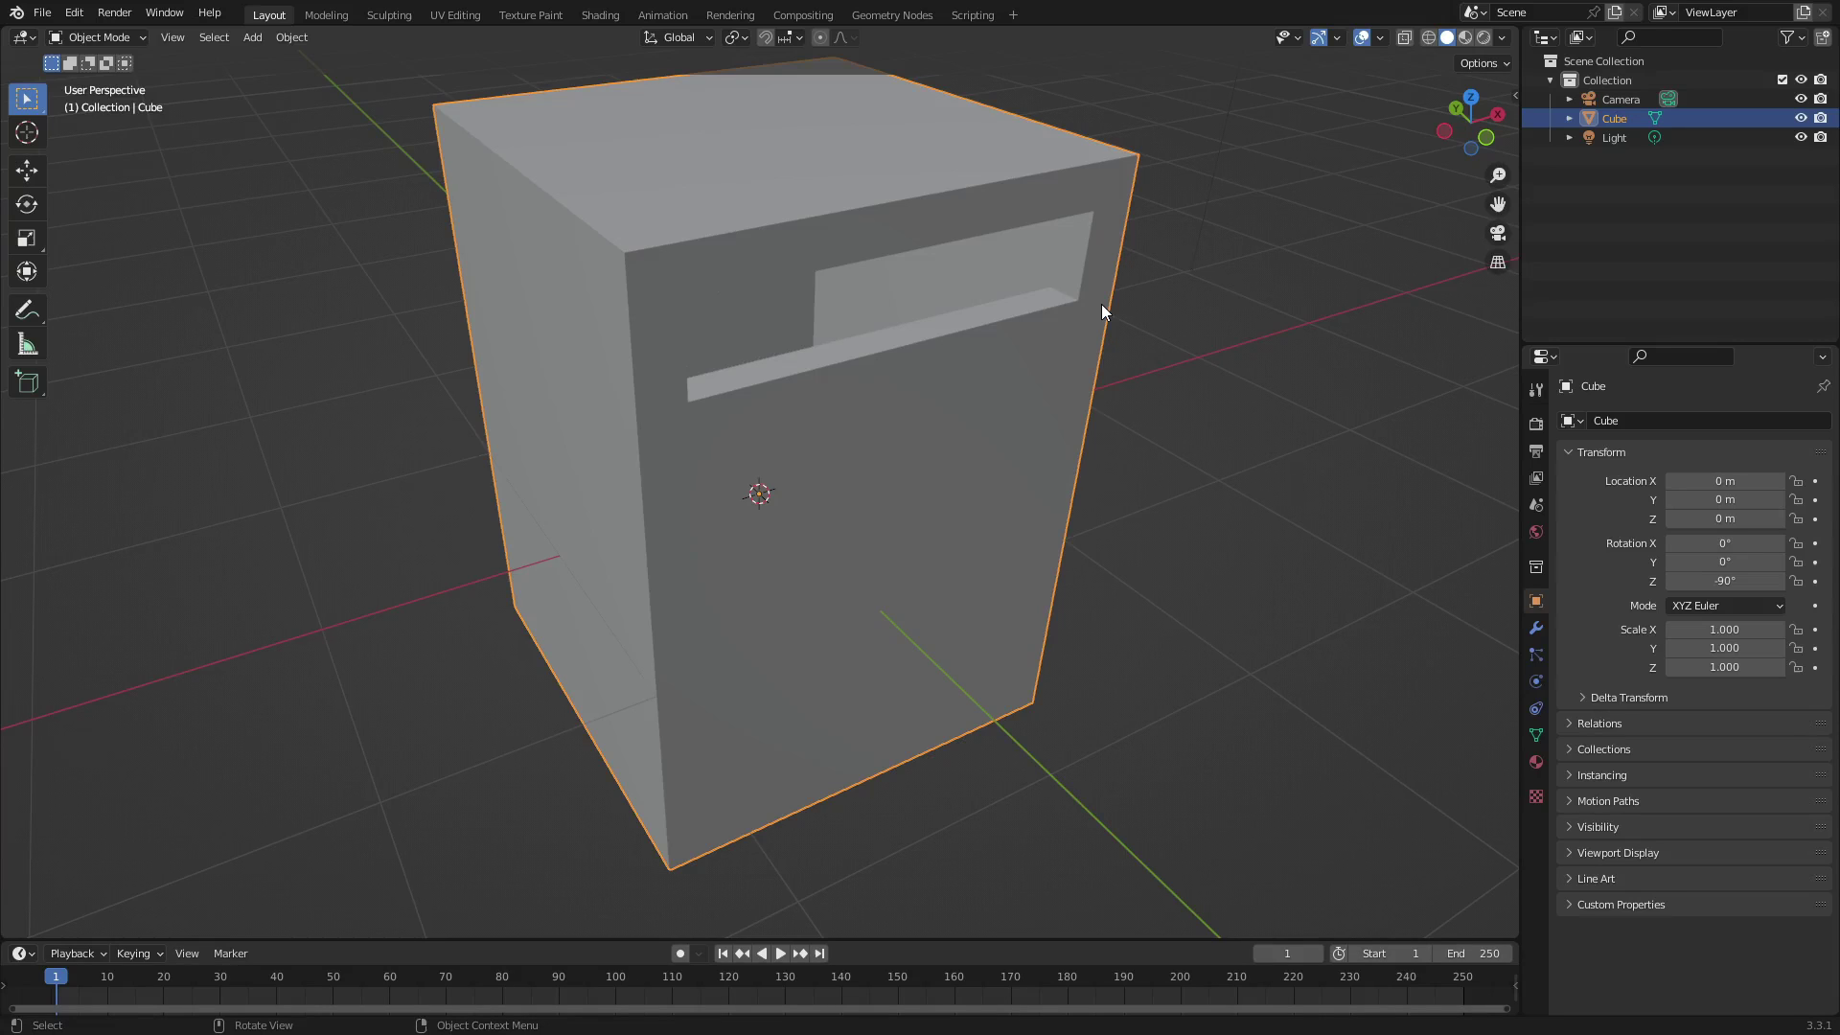
{"action": "middle_click_drag", "start_coordinate": [1100, 303], "coordinate": [1140, 530]}
{"action": "key", "text": "Tab"}
{"action": "key", "text": "Tab"}
{"action": "scroll", "coordinate": [1146, 497], "scroll_direction": "up", "scroll_amount": 4}
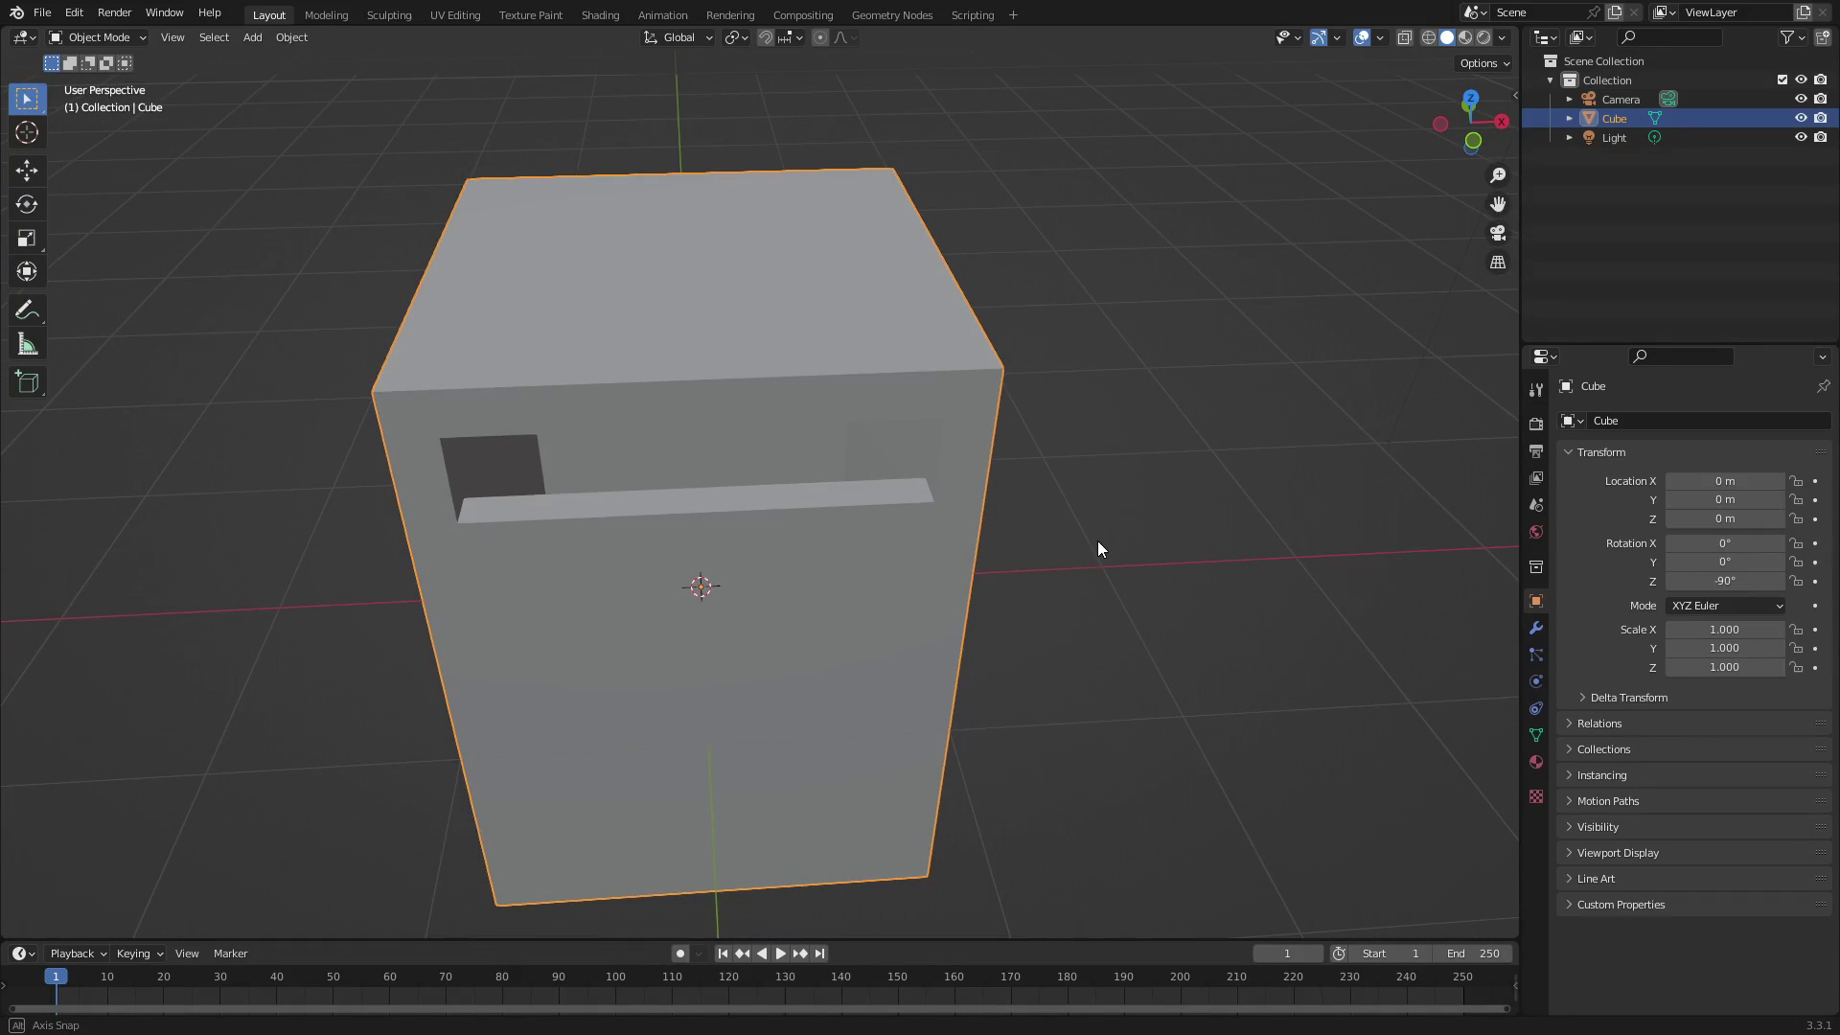
{"action": "left_click", "coordinate": [1096, 540]}
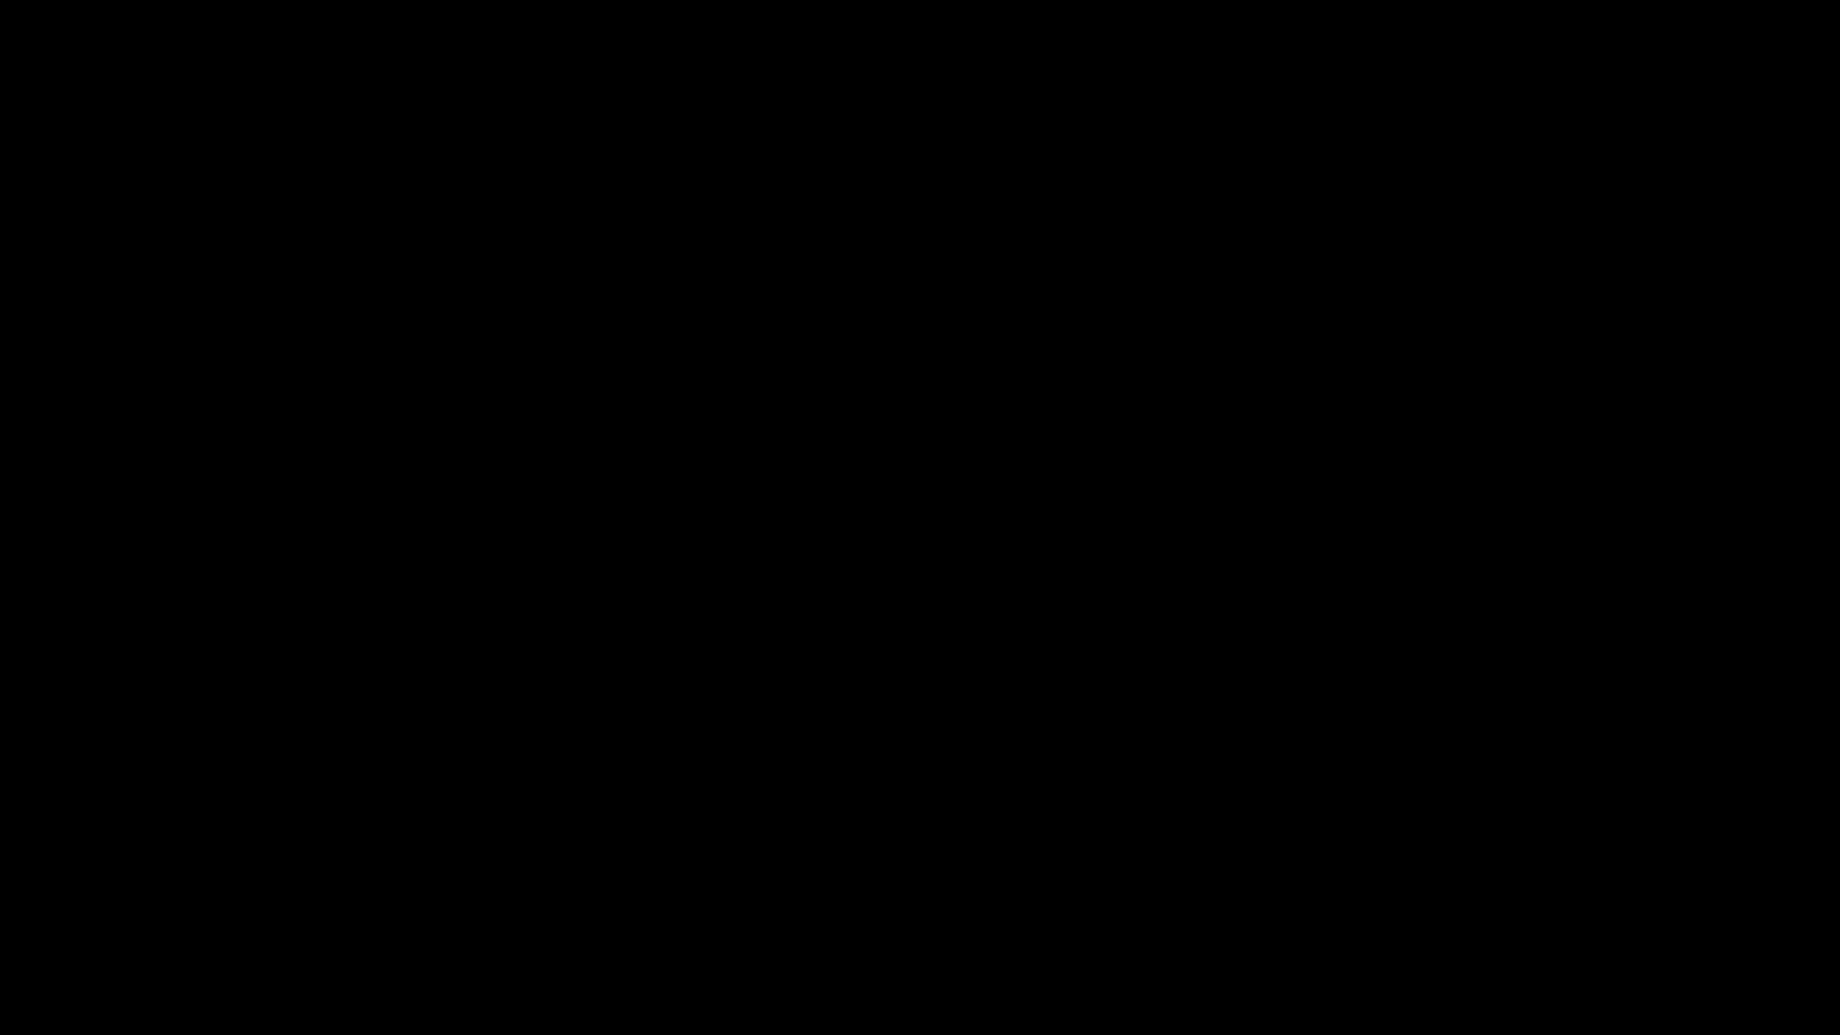